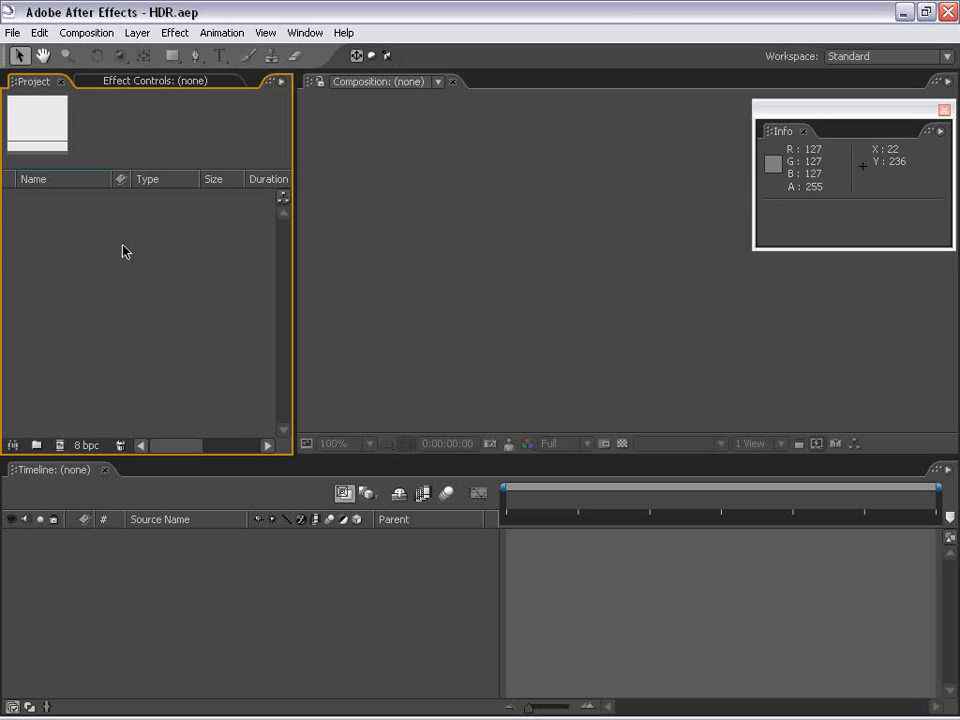
# - Create a composition using the NTSC DV preset at 720 x 480, 29.97 fps, with a five-second duration
pyautogui.click(84, 33)
pyautogui.click(92, 56)
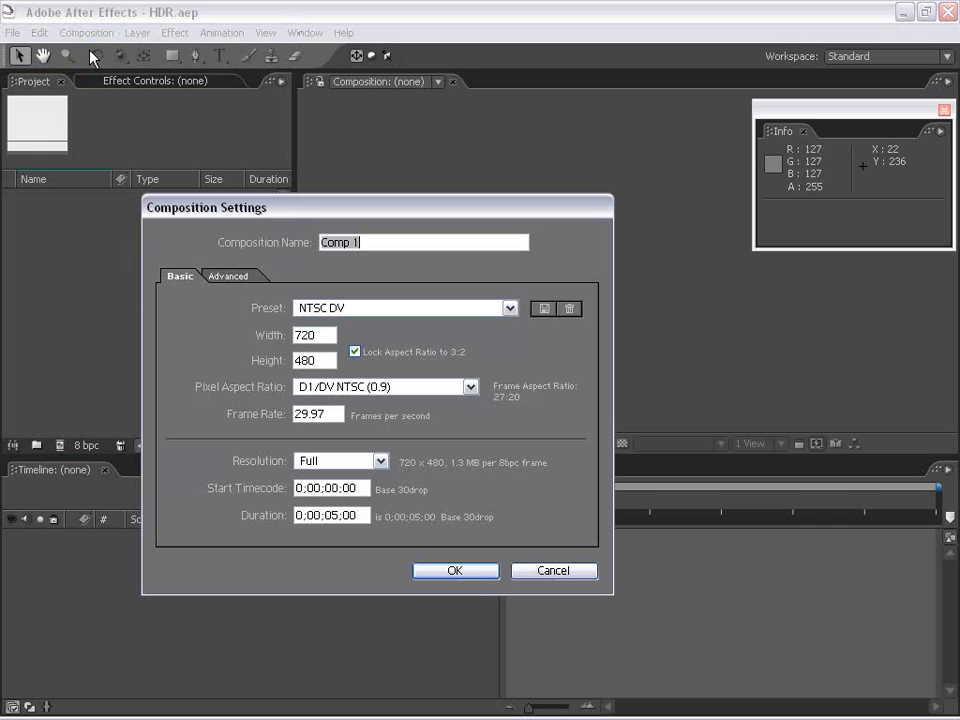
pyautogui.click(472, 574)
# - Add a white solid layer to the composition
pyautogui.click(137, 33)
pyautogui.moveTo(138, 55)
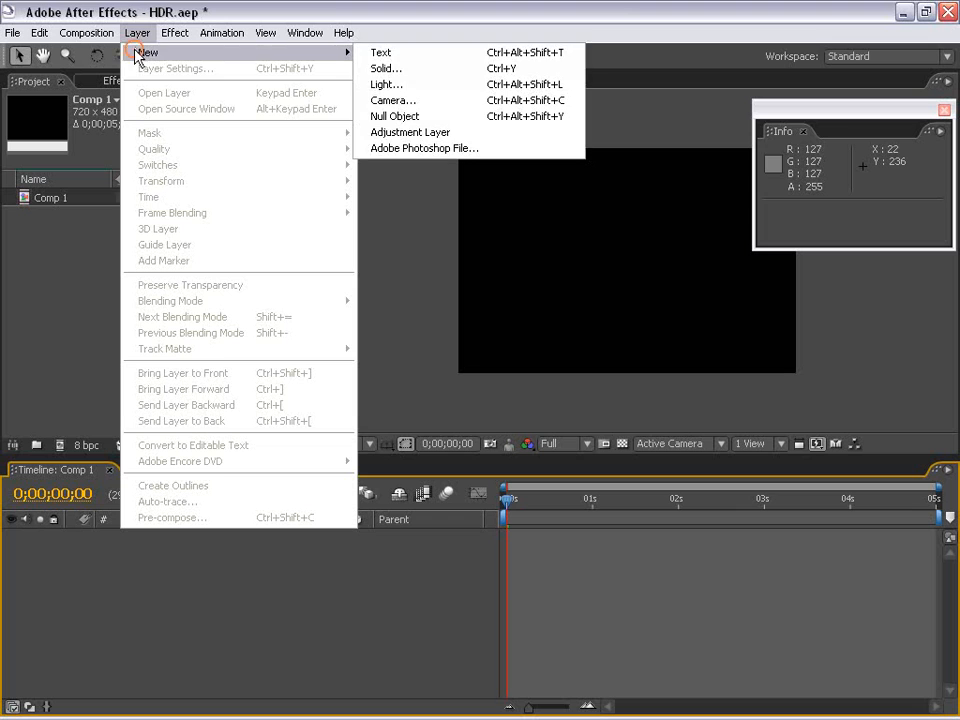
pyautogui.click(440, 68)
pyautogui.click(535, 470)
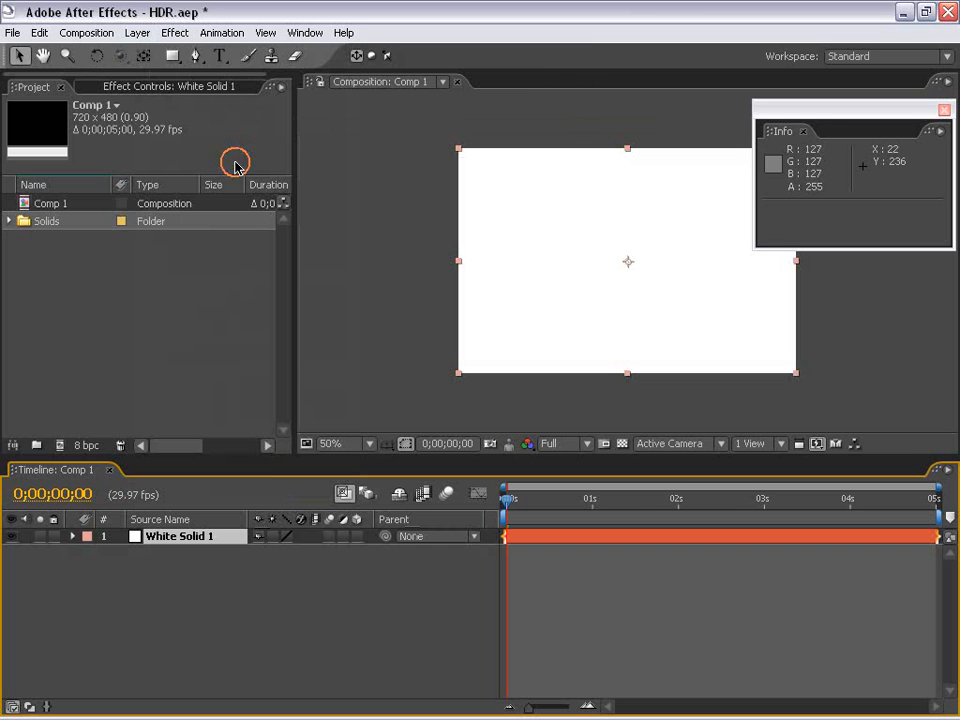
# - Apply the Ramp effect to the white solid
pyautogui.click(173, 33)
pyautogui.moveTo(260, 236)
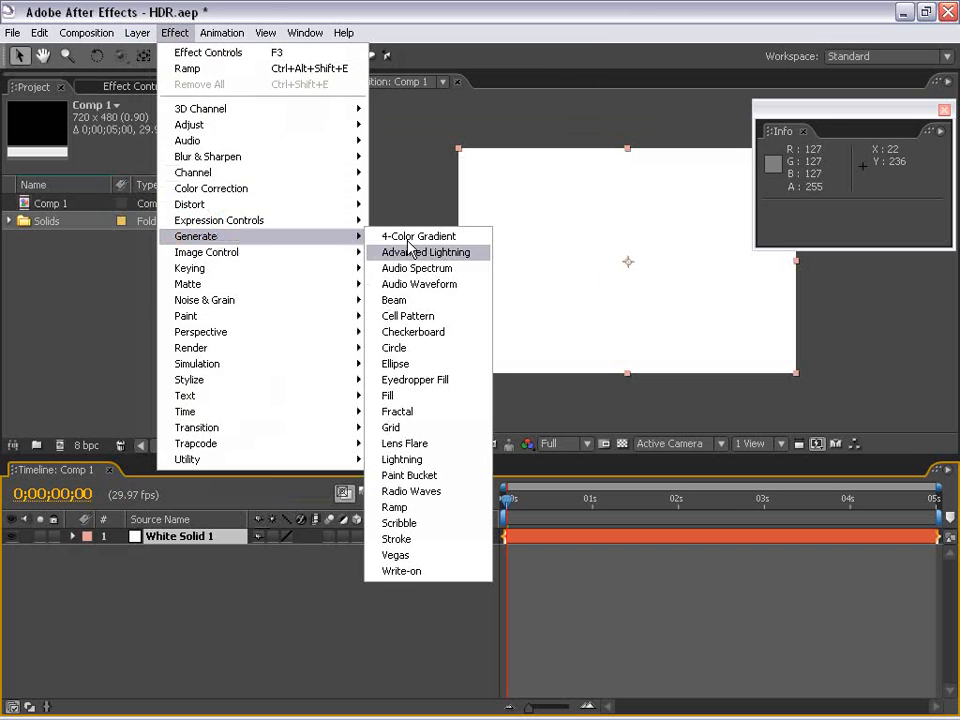
pyautogui.click(400, 507)
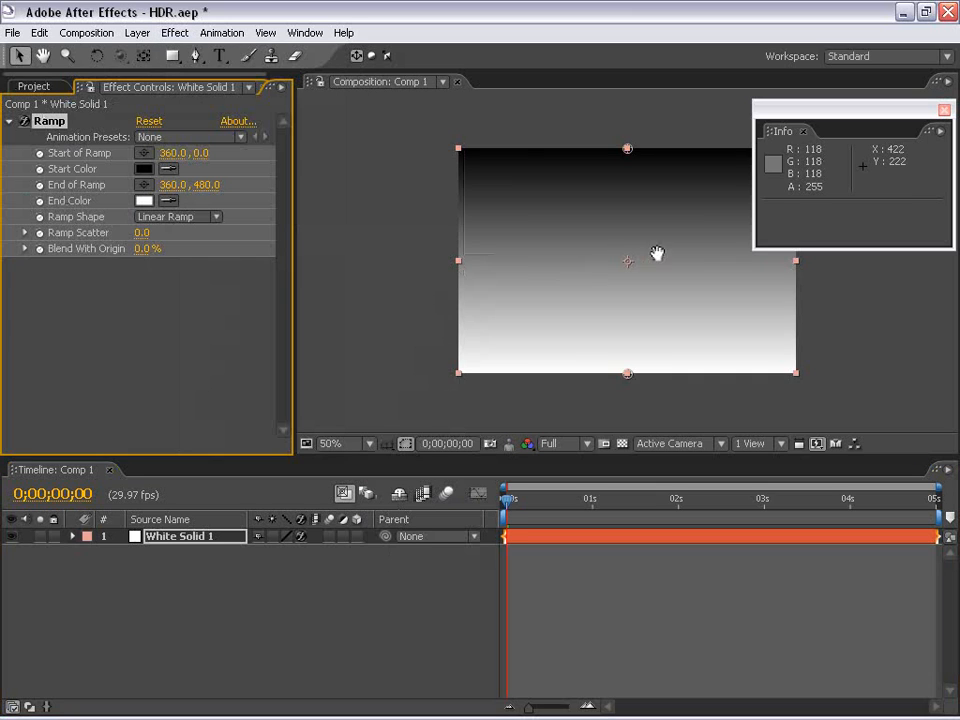
# - Move the ramp's start point down to about 360, 46 and its end point up to about 360, 430
pyautogui.moveTo(657, 254); pyautogui.dragTo(527, 260)
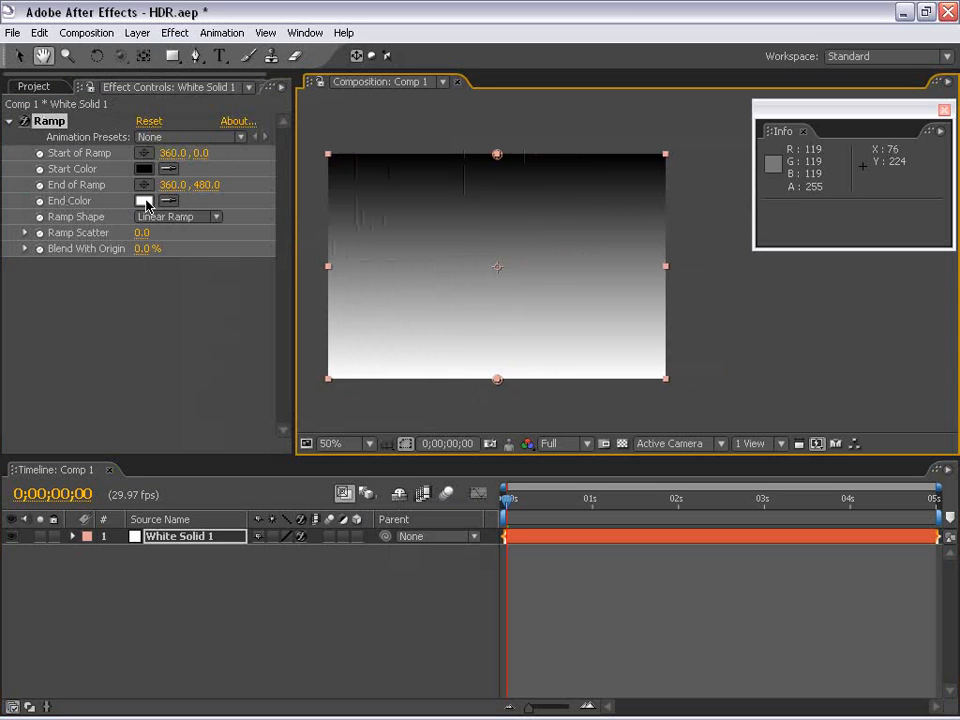
pyautogui.moveTo(498, 157); pyautogui.dragTo(499, 181)
pyautogui.moveTo(498, 380); pyautogui.dragTo(498, 360)
# - Reposition the Info panel and switch the project's color depth to 32 bpc, returning to the solid's effect settings
pyautogui.moveTo(812, 119); pyautogui.dragTo(789, 146)
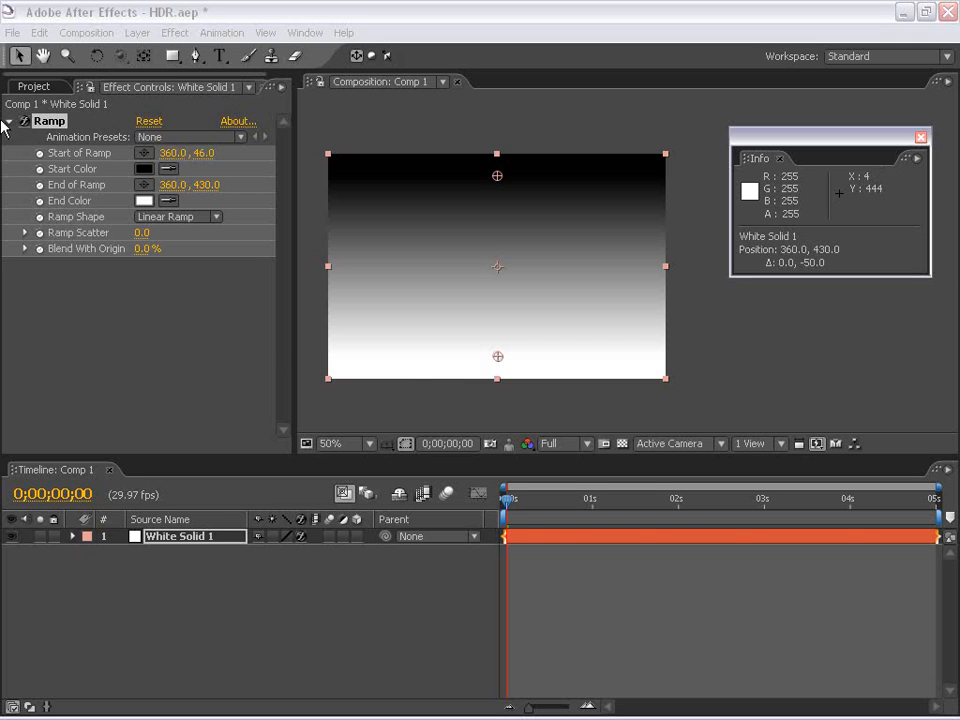
pyautogui.click(32, 84)
pyautogui.click(124, 88)
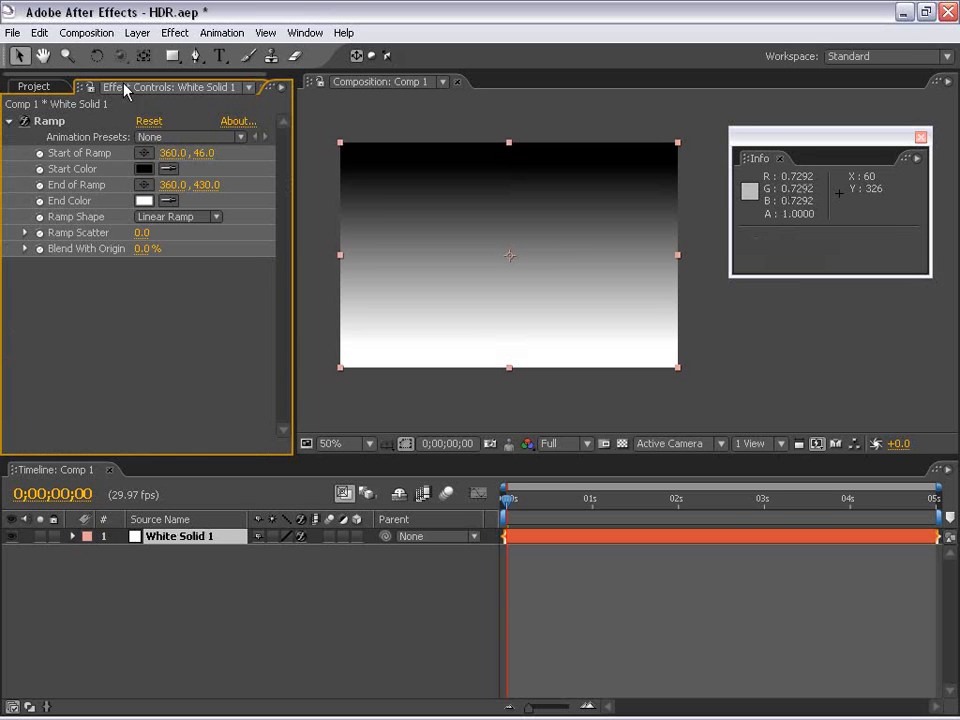
# - Open the ramp's End Color for editing, sample a pale pink, and return the selection to pure white
pyautogui.click(144, 201)
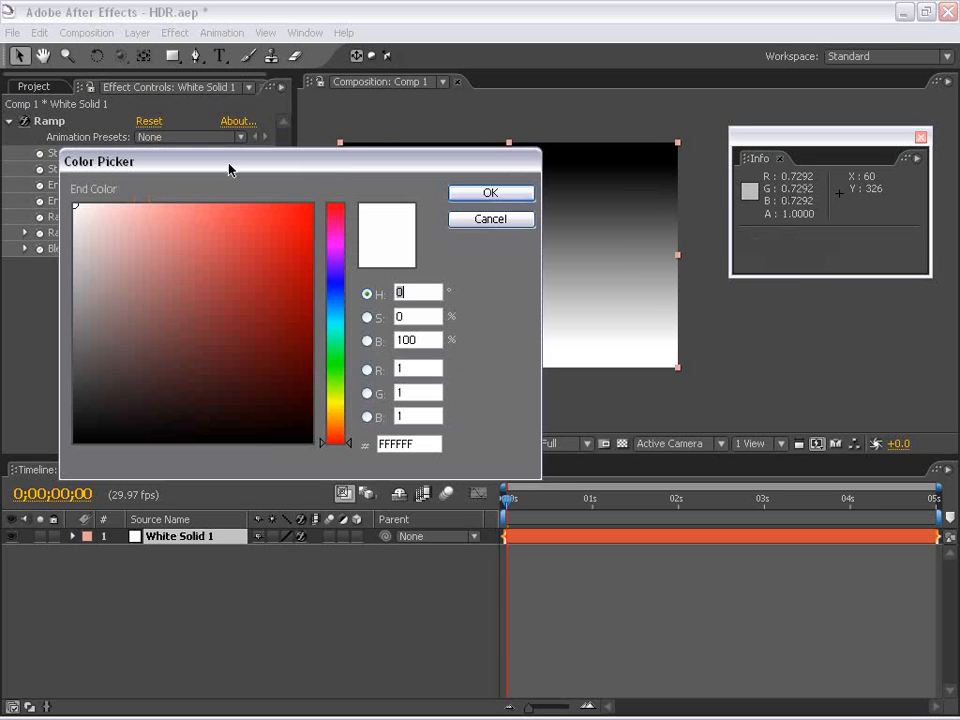
pyautogui.moveTo(366, 170); pyautogui.dragTo(384, 220)
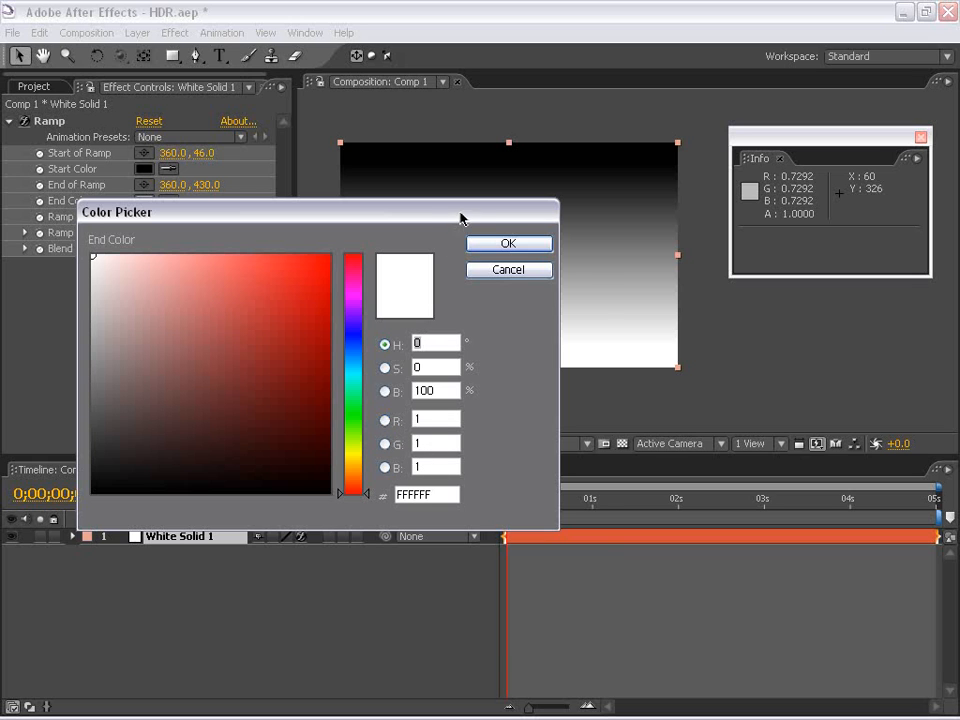
pyautogui.moveTo(461, 218); pyautogui.dragTo(503, 270)
pyautogui.click(150, 318)
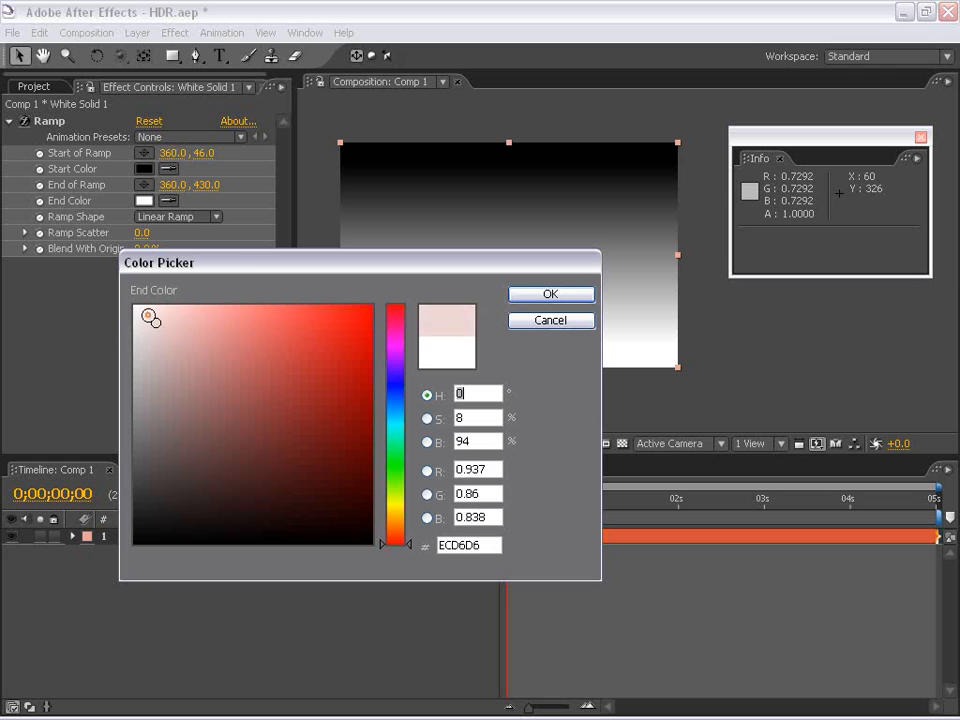
pyautogui.moveTo(151, 319); pyautogui.dragTo(133, 306)
pyautogui.moveTo(262, 267)
pyautogui.mouseDown()
pyautogui.moveTo(268, 334)
pyautogui.moveTo(287, 335)
pyautogui.moveTo(290, 304)
pyautogui.mouseUp()
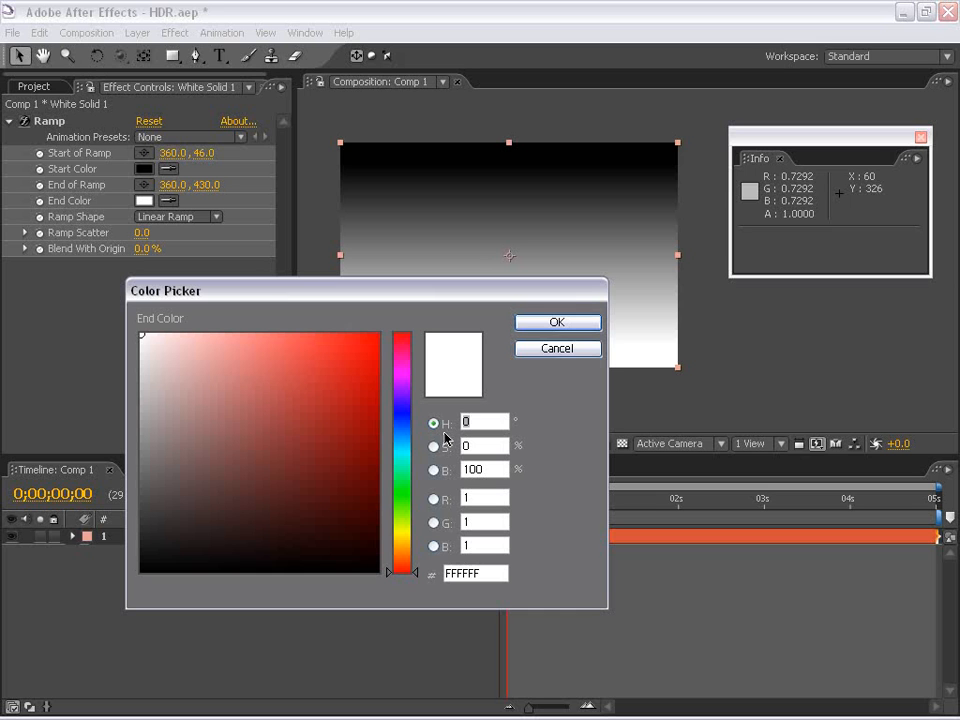
# - Set the ramp's End Color to red 4, green 4 and blue 4
pyautogui.click(452, 500)
pyautogui.moveTo(245, 288); pyautogui.dragTo(197, 274)
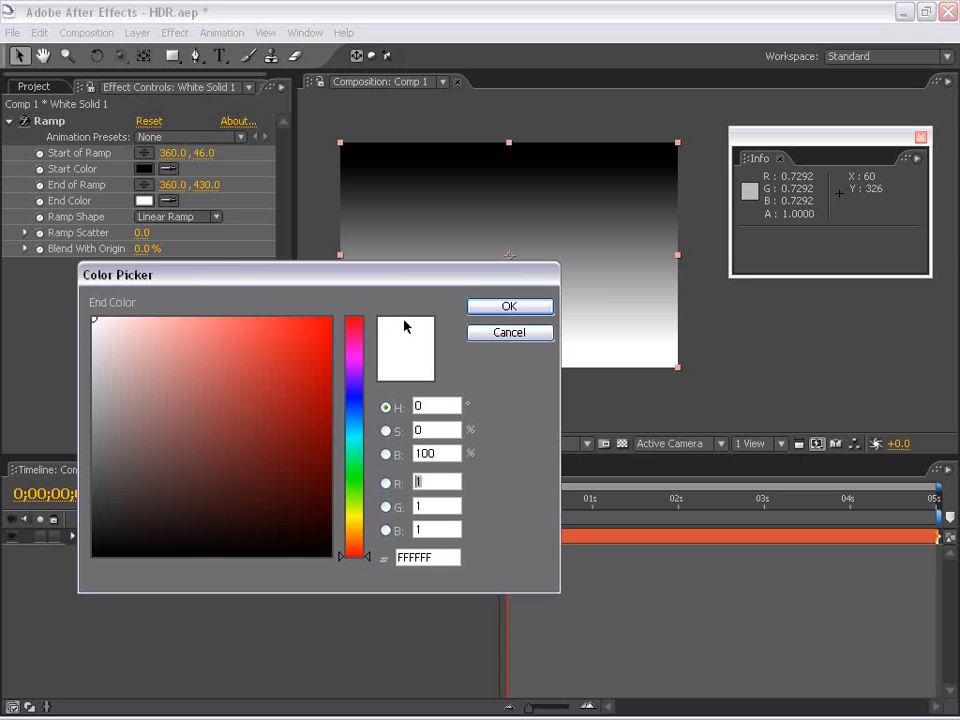
pyautogui.click(450, 480)
pyautogui.press('BackSpace')
pyautogui.write('4')
pyautogui.moveTo(439, 506); pyautogui.dragTo(362, 516)
pyautogui.write('4')
pyautogui.click(445, 530)
pyautogui.press('BackSpace')
pyautogui.write('4')
pyautogui.click(509, 306)
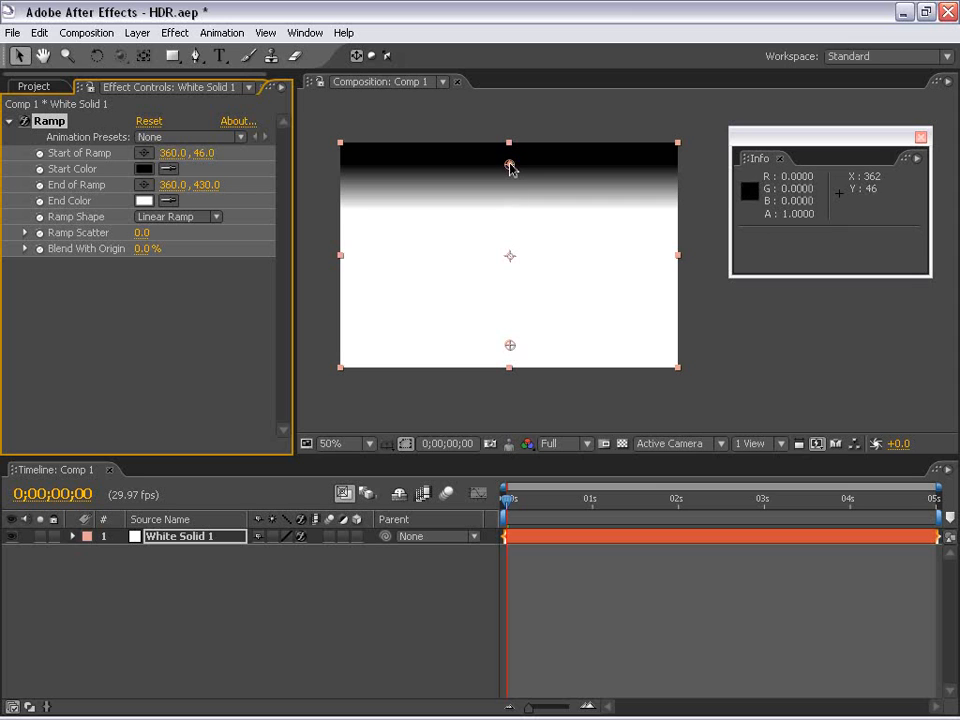
# - Move the ramp's start point to about 360, 4 and its end point to about 360, 480
pyautogui.moveTo(509, 166); pyautogui.dragTo(508, 146)
pyautogui.moveTo(510, 344); pyautogui.dragTo(510, 366)
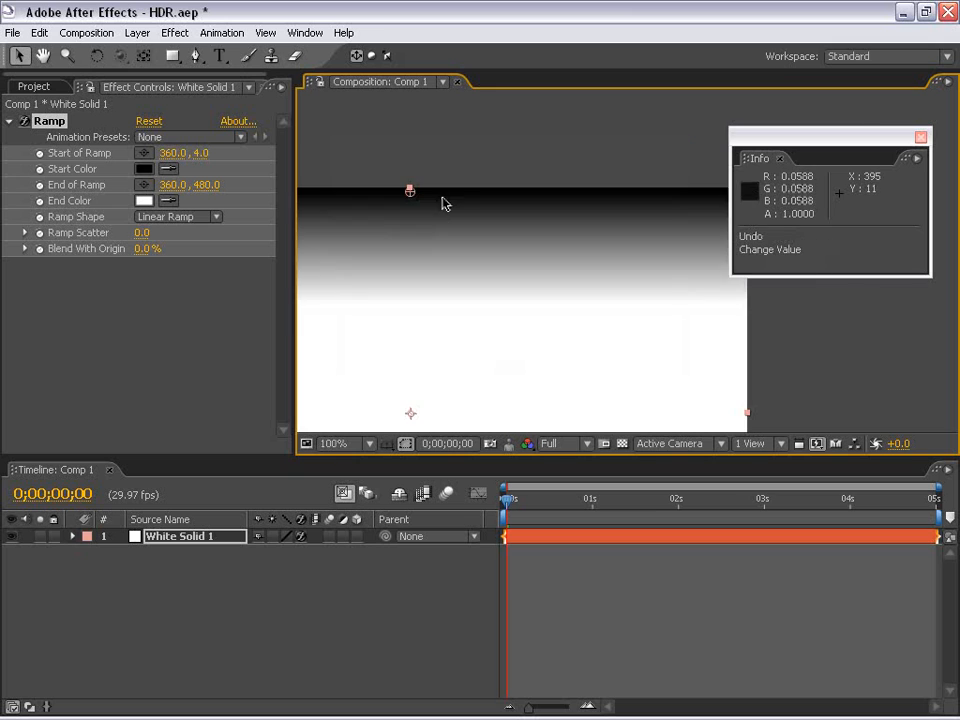
# - Examine the gradient up close, reading its floating-point pixel values from the dark edge into the white area
pyautogui.scroll(1, 445, 203)
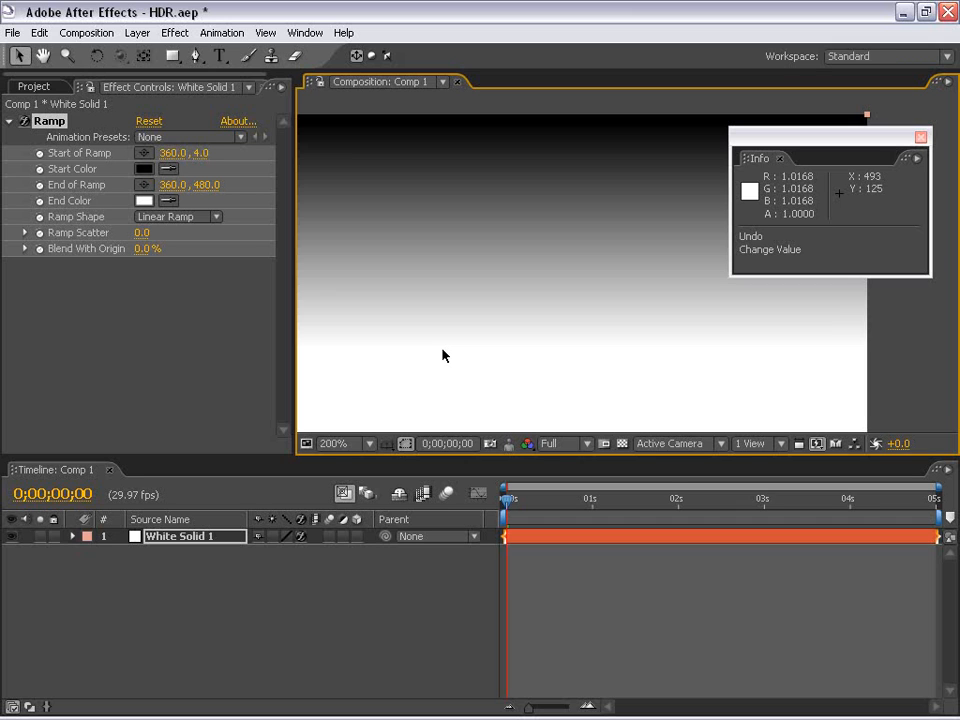
pyautogui.scroll(-2, 444, 354)
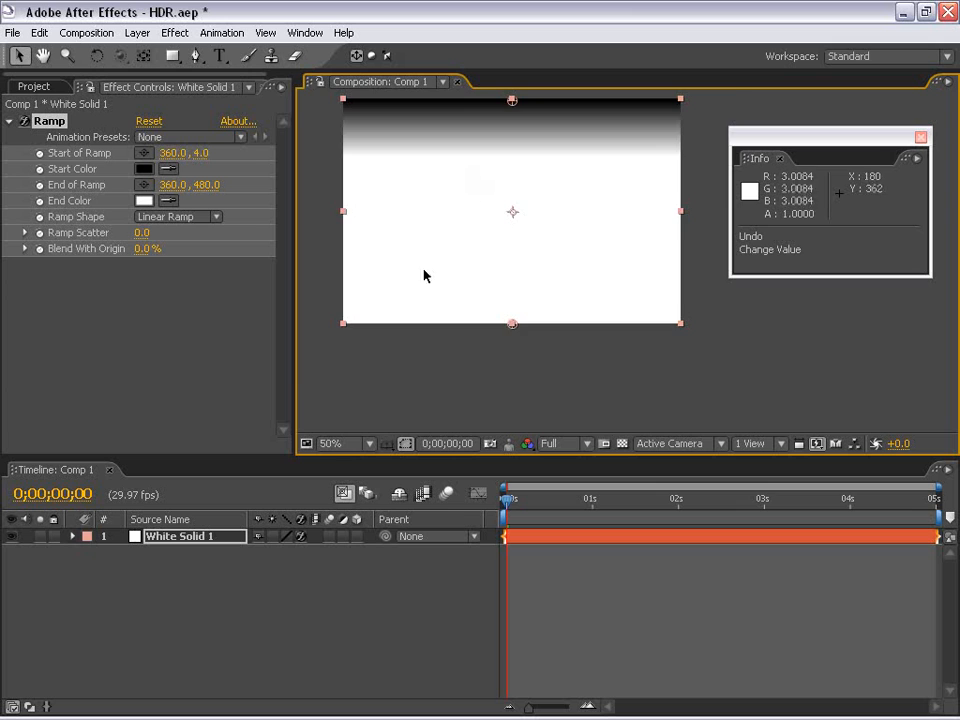
pyautogui.scroll(1, 424, 276)
pyautogui.moveTo(442, 264); pyautogui.dragTo(585, 300)
pyautogui.scroll(-1, 480, 234)
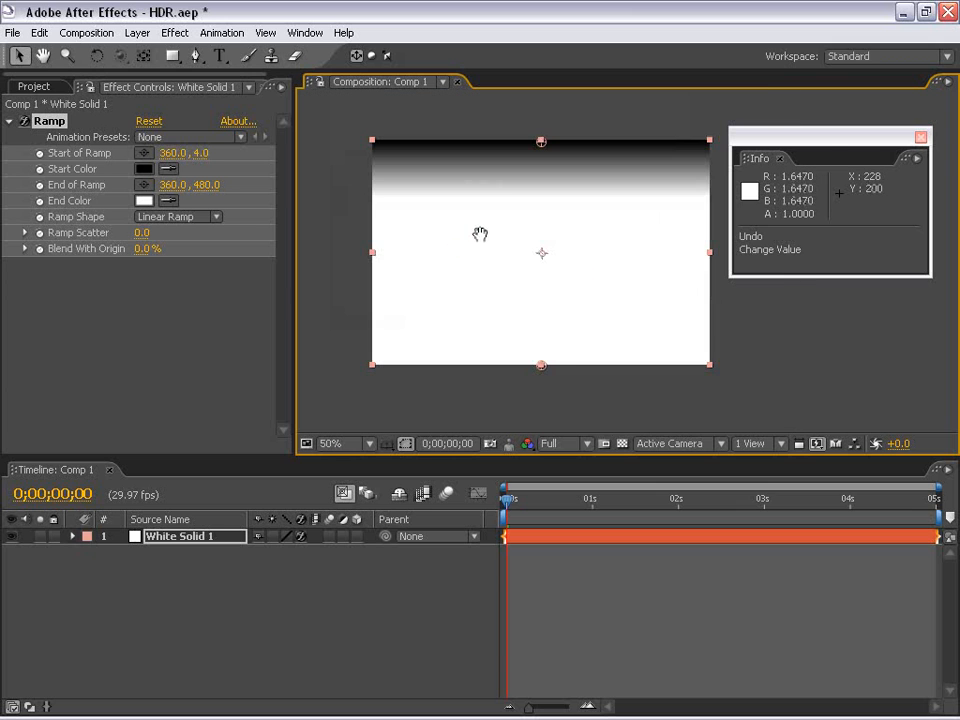
pyautogui.moveTo(512, 207); pyautogui.dragTo(510, 221)
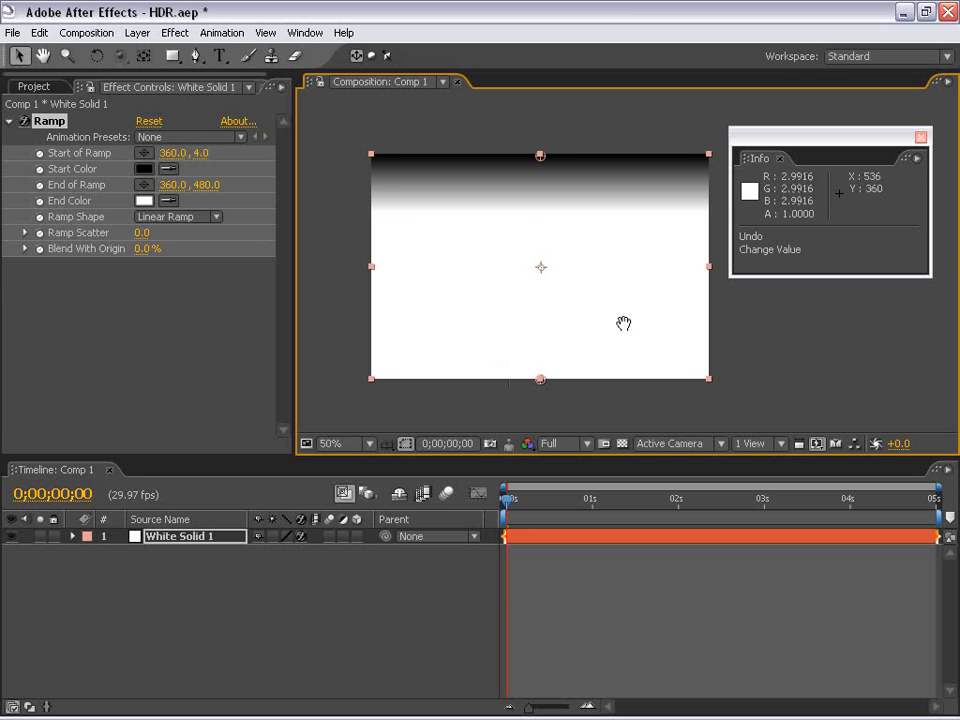
pyautogui.moveTo(605, 322); pyautogui.dragTo(579, 326)
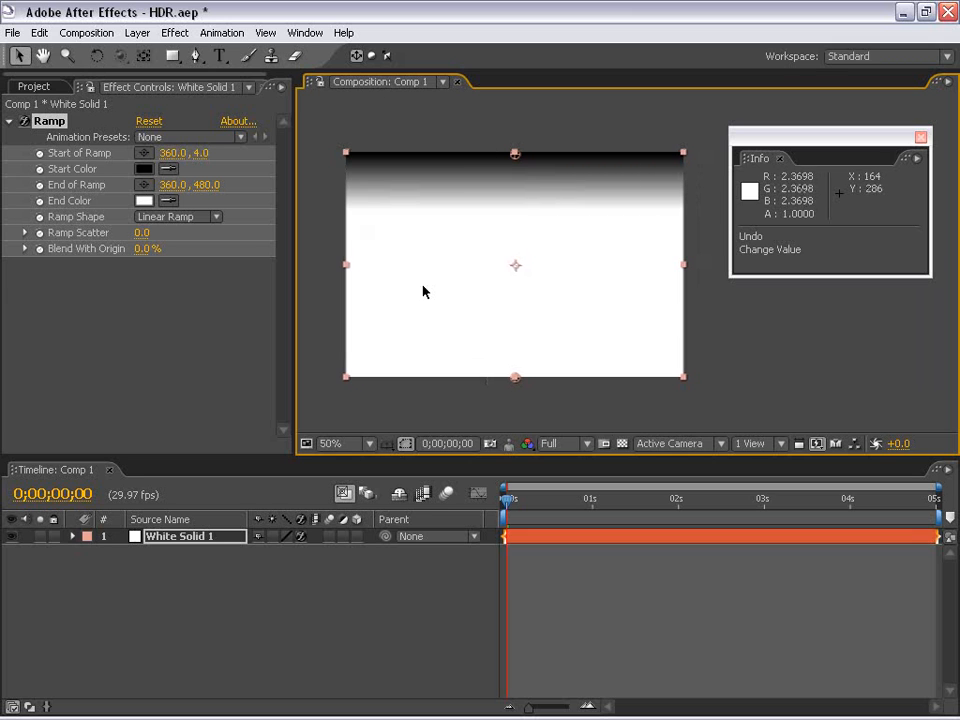
# - Try adjusting the composition viewer's preview exposure and reset it to +0.0
pyautogui.moveTo(897, 446)
pyautogui.mouseDown()
pyautogui.moveTo(845, 444)
pyautogui.moveTo(883, 457)
pyautogui.mouseUp()
pyautogui.click(876, 446)
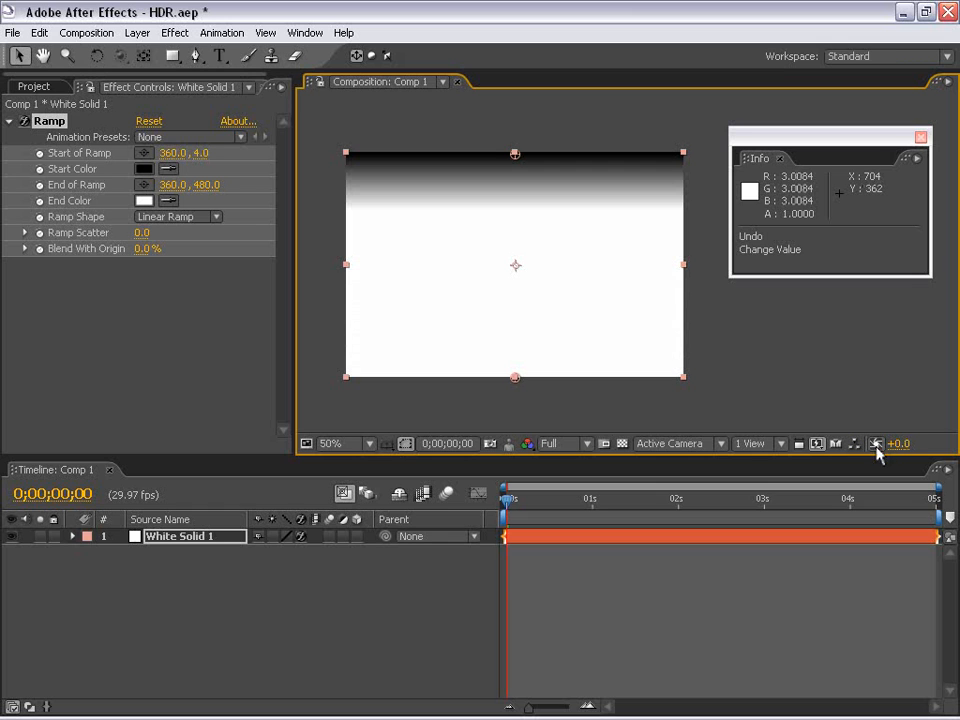
pyautogui.moveTo(519, 249); pyautogui.dragTo(514, 225)
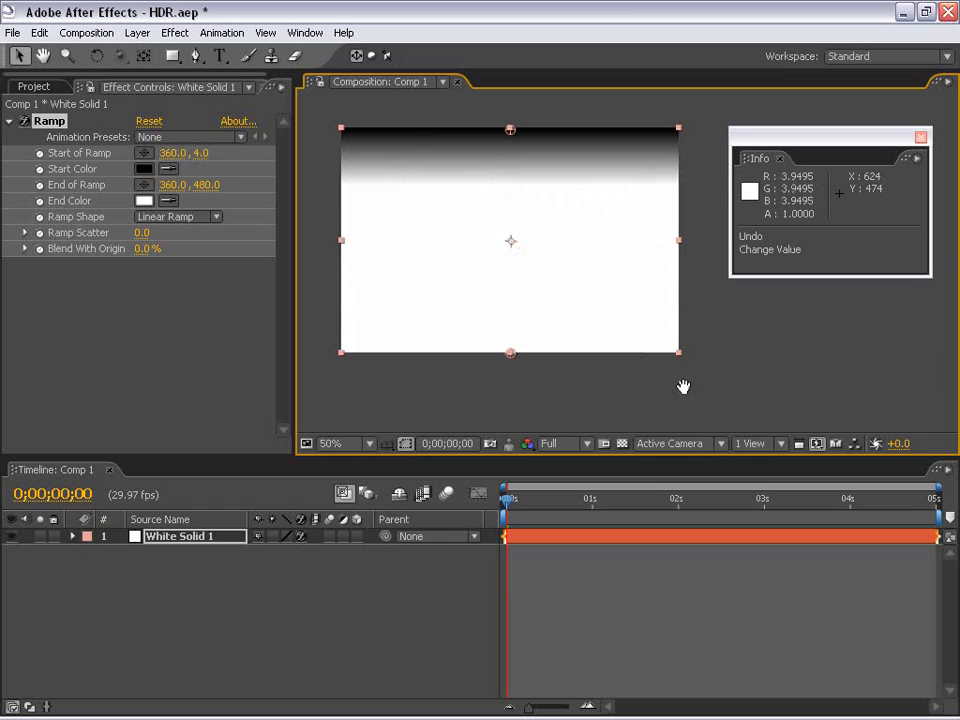
# - Preview the gradient at a viewer exposure of -6.3, undo the last move of the ramp's end point, and reset the exposure
pyautogui.moveTo(893, 446); pyautogui.dragTo(845, 446)
pyautogui.hotkey('ctrl', 'z')
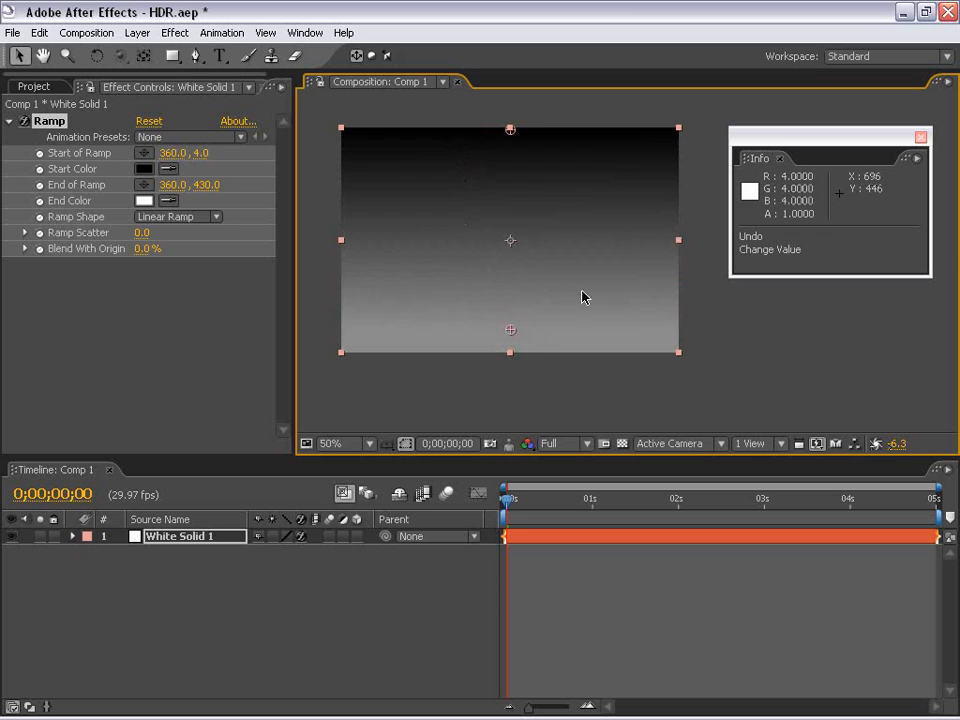
pyautogui.click(875, 443)
pyautogui.moveTo(530, 229); pyautogui.dragTo(554, 260)
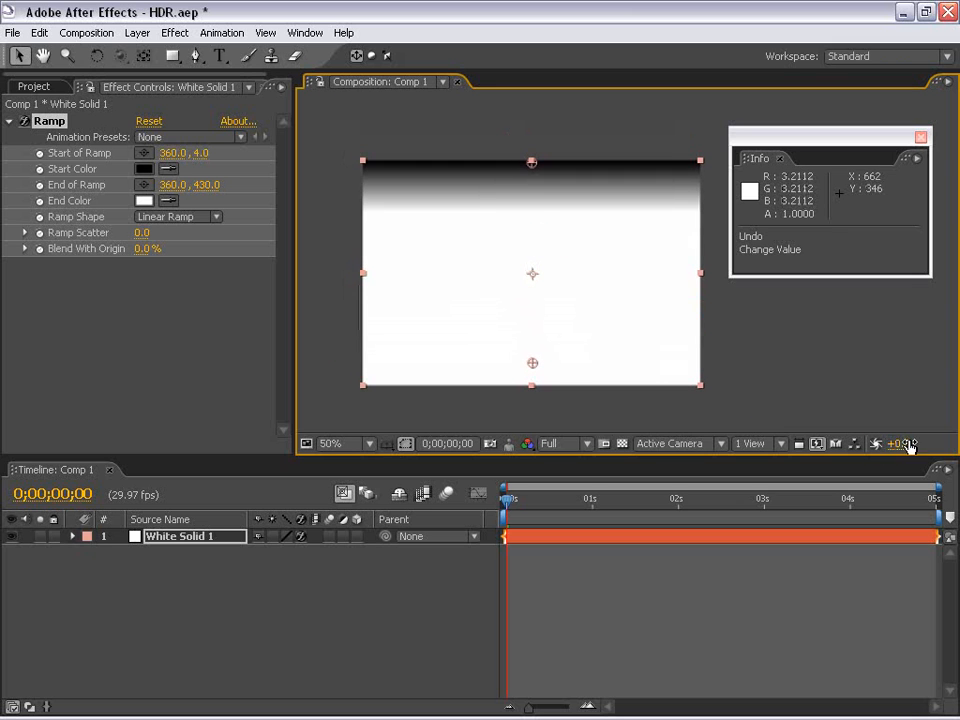
pyautogui.moveTo(482, 261)
pyautogui.mouseDown()
pyautogui.moveTo(443, 232)
pyautogui.moveTo(474, 251)
pyautogui.mouseUp()
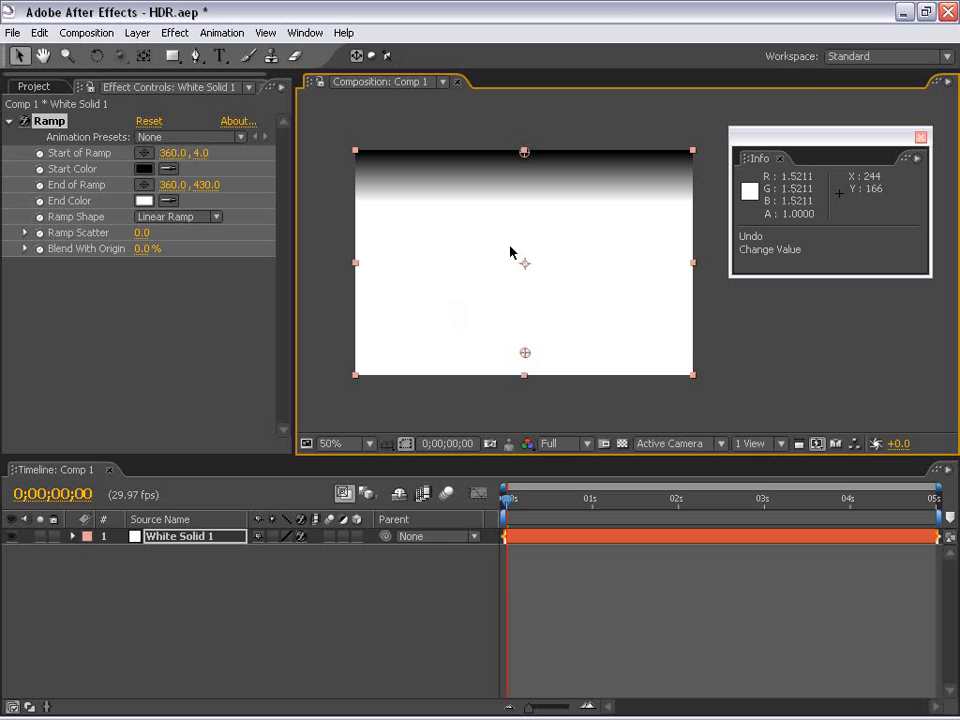
pyautogui.moveTo(608, 280); pyautogui.dragTo(594, 275)
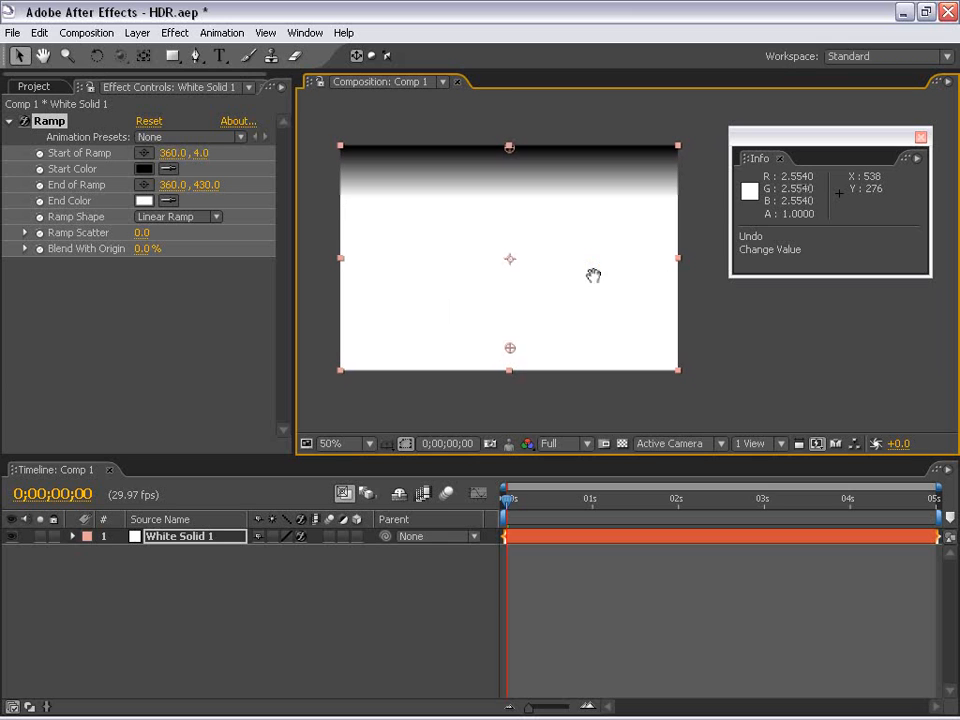
pyautogui.moveTo(540, 221); pyautogui.dragTo(532, 235)
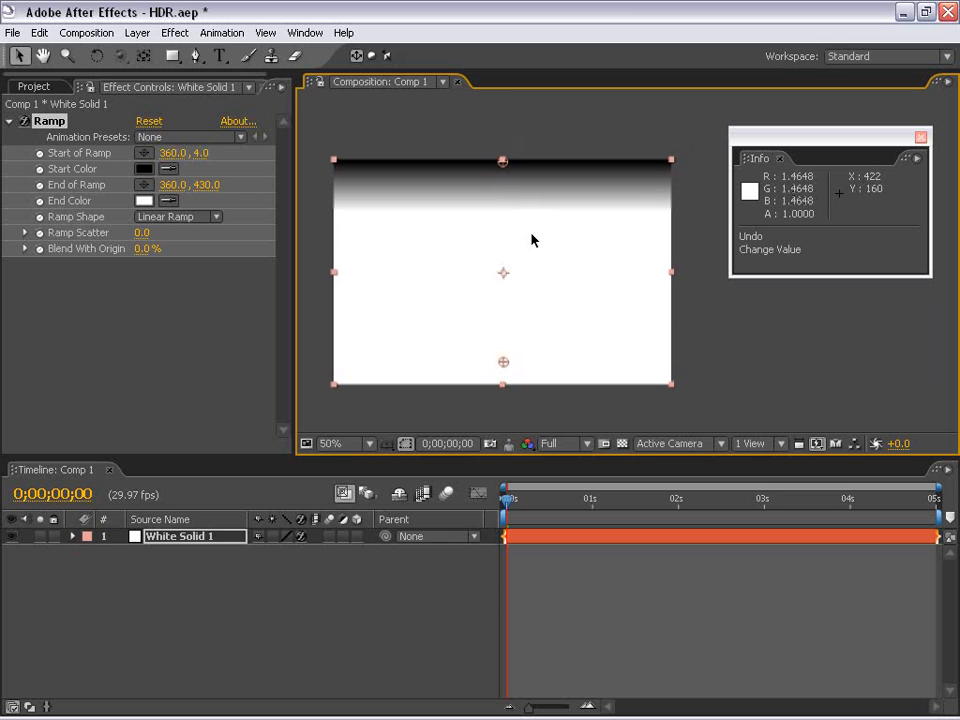
# - Apply the Exposure color correction effect to the white solid and lower its master Exposure to -5.60
pyautogui.click(175, 32)
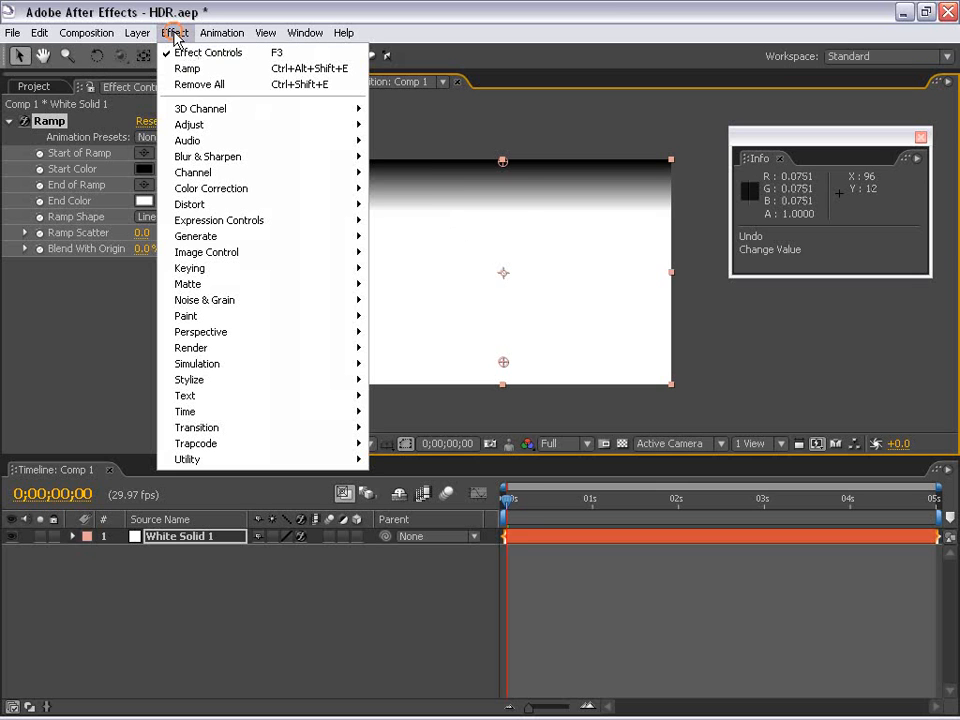
pyautogui.moveTo(208, 189)
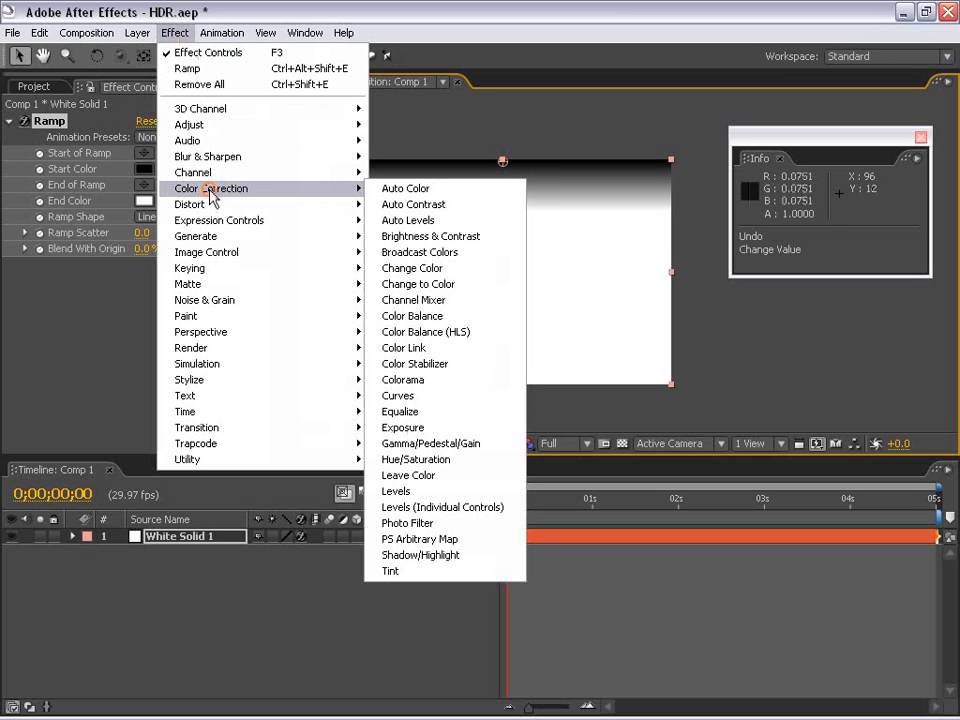
pyautogui.click(405, 427)
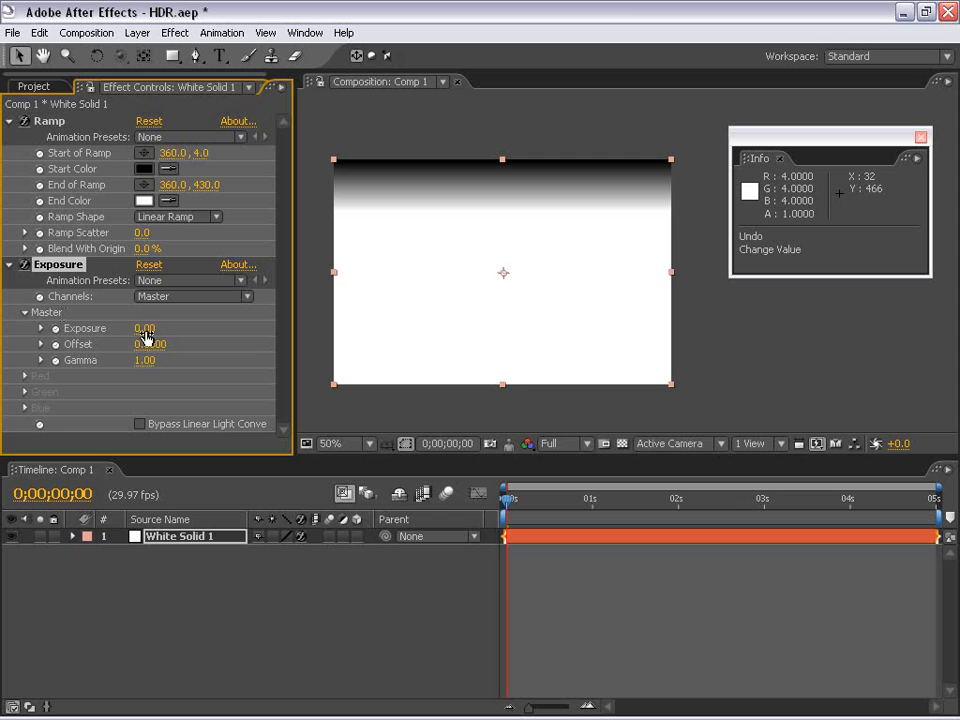
pyautogui.moveTo(147, 328); pyautogui.dragTo(98, 328)
pyautogui.scroll(1, 511, 314)
pyautogui.moveTo(522, 345); pyautogui.dragTo(546, 248)
pyautogui.scroll(-1, 510, 281)
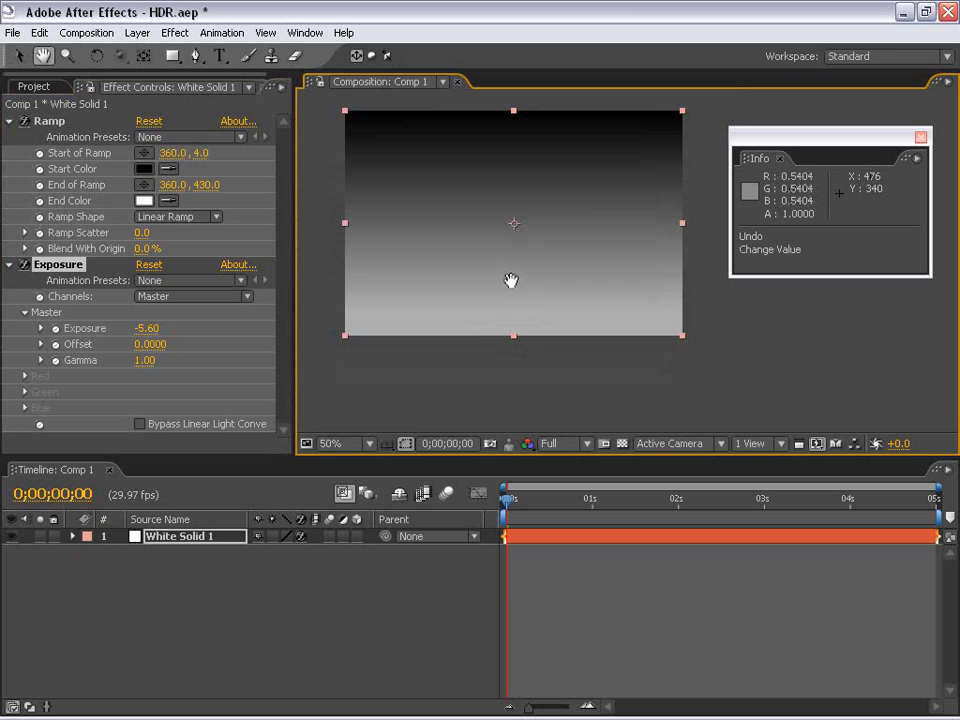
pyautogui.moveTo(486, 227); pyautogui.dragTo(499, 294)
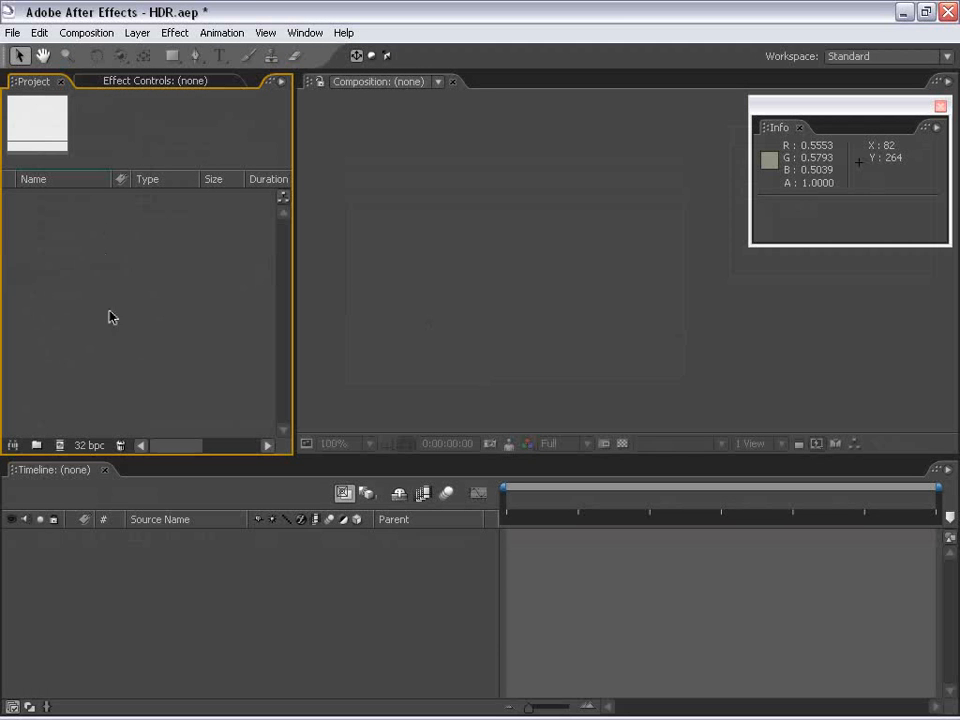
# - Import car.hdr from the Footage folder into the emptied project and open it in the footage viewer
pyautogui.doubleClick(138, 260)
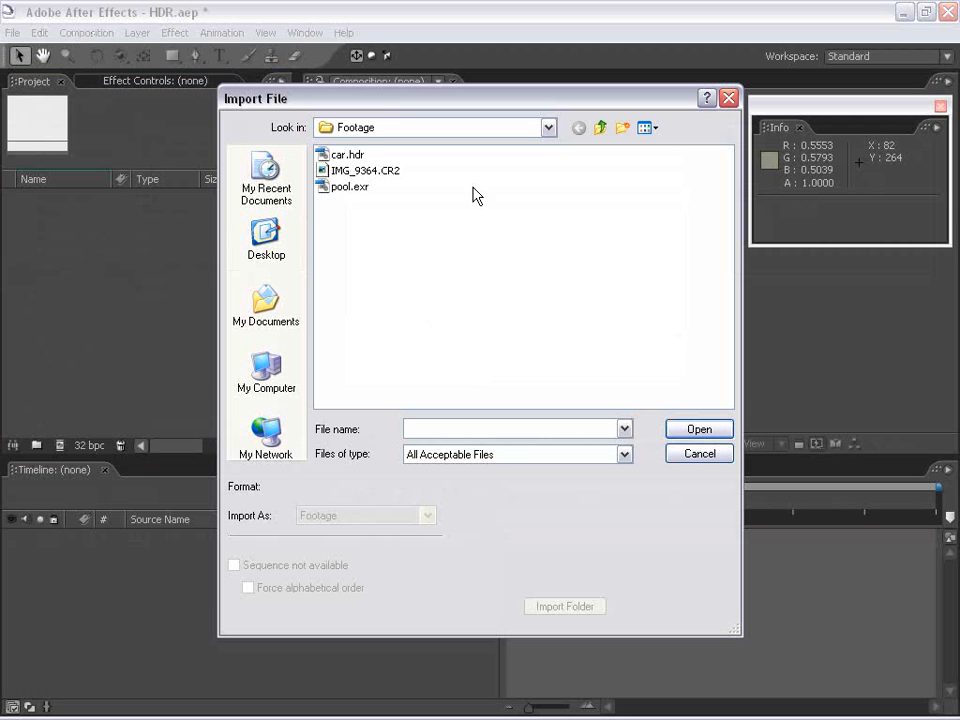
pyautogui.doubleClick(332, 156)
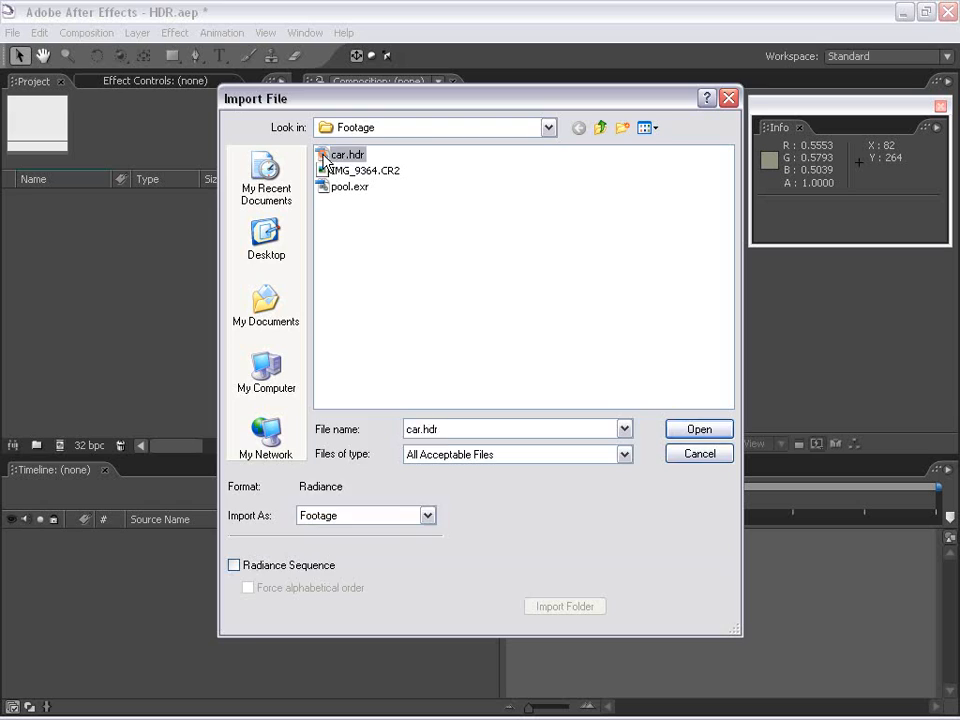
pyautogui.doubleClick(25, 198)
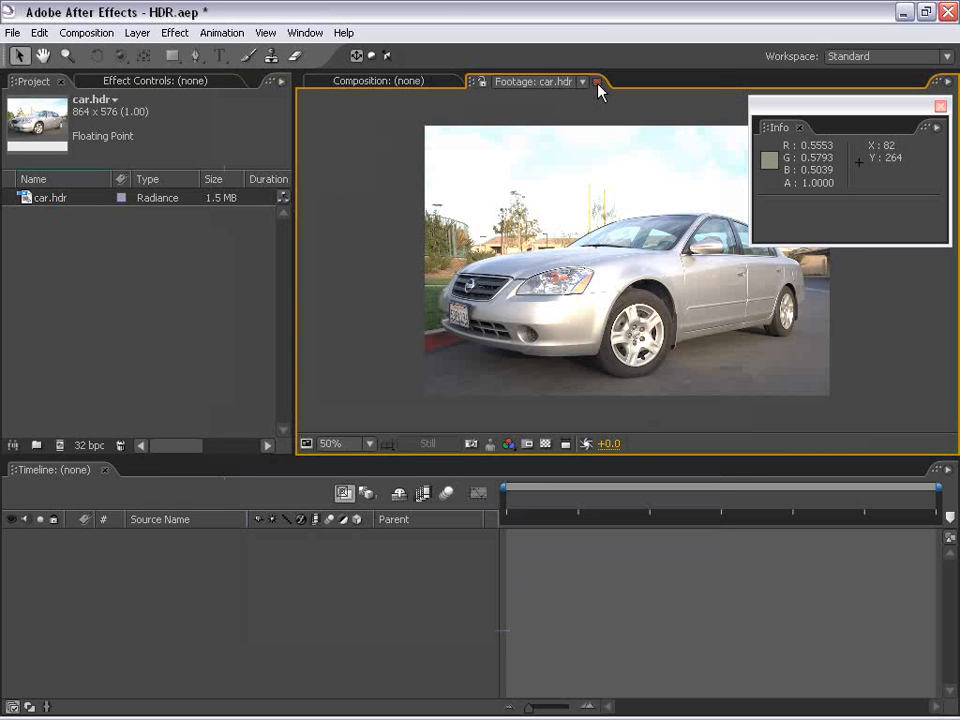
# - Close the car.hdr footage viewer and create a new composition from the car.hdr footage
pyautogui.click(597, 82)
pyautogui.click(64, 231)
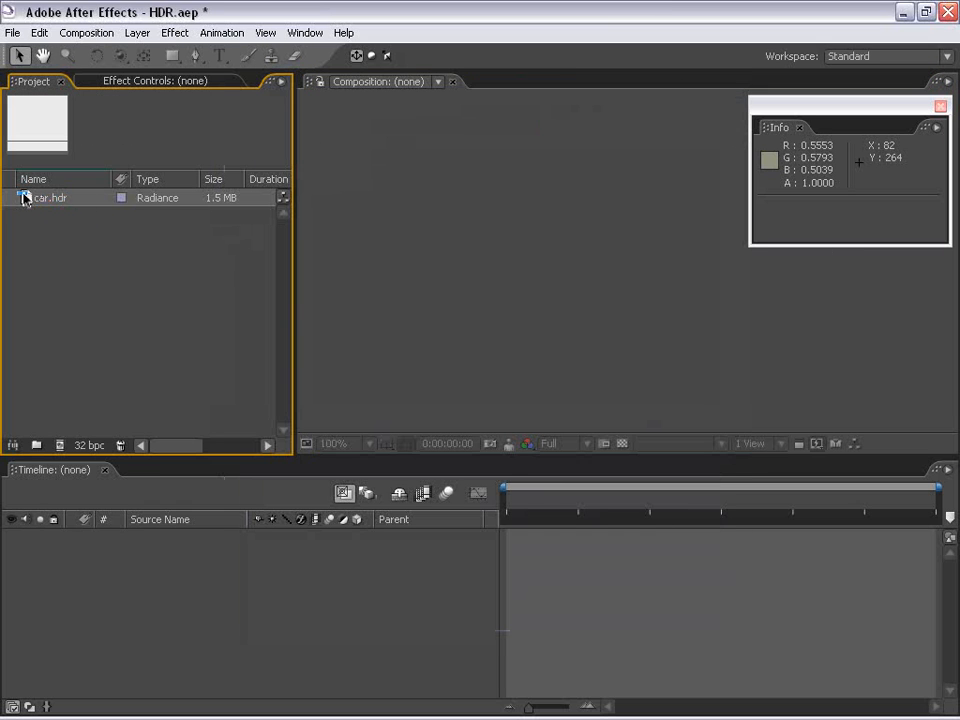
pyautogui.moveTo(25, 198); pyautogui.dragTo(571, 325)
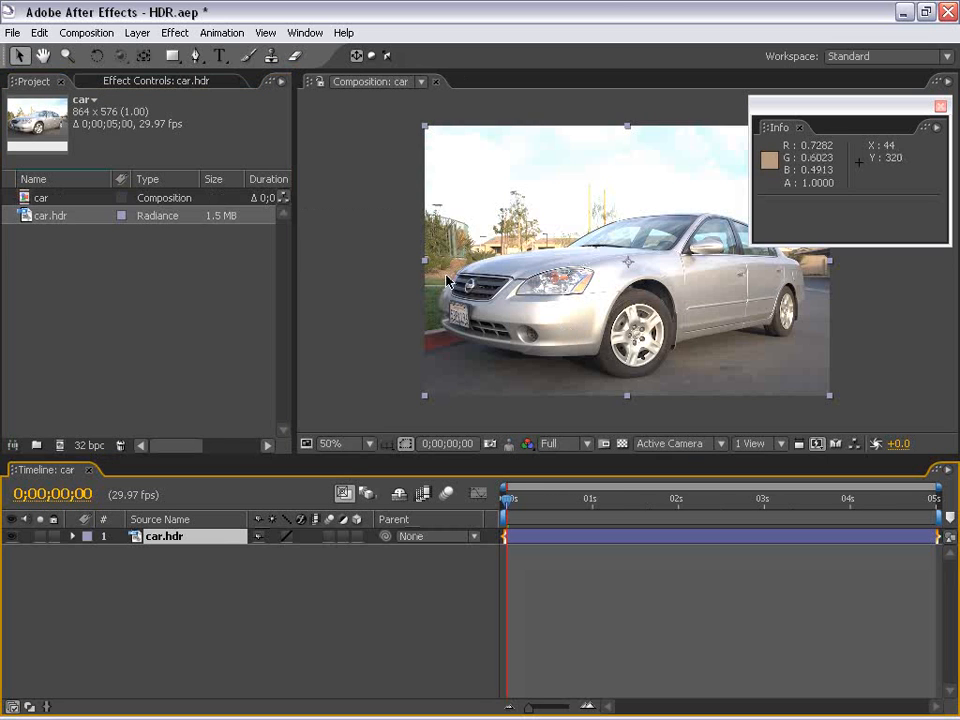
pyautogui.moveTo(629, 291); pyautogui.dragTo(514, 289)
pyautogui.scroll(1, 510, 285)
pyautogui.scroll(-1, 508, 284)
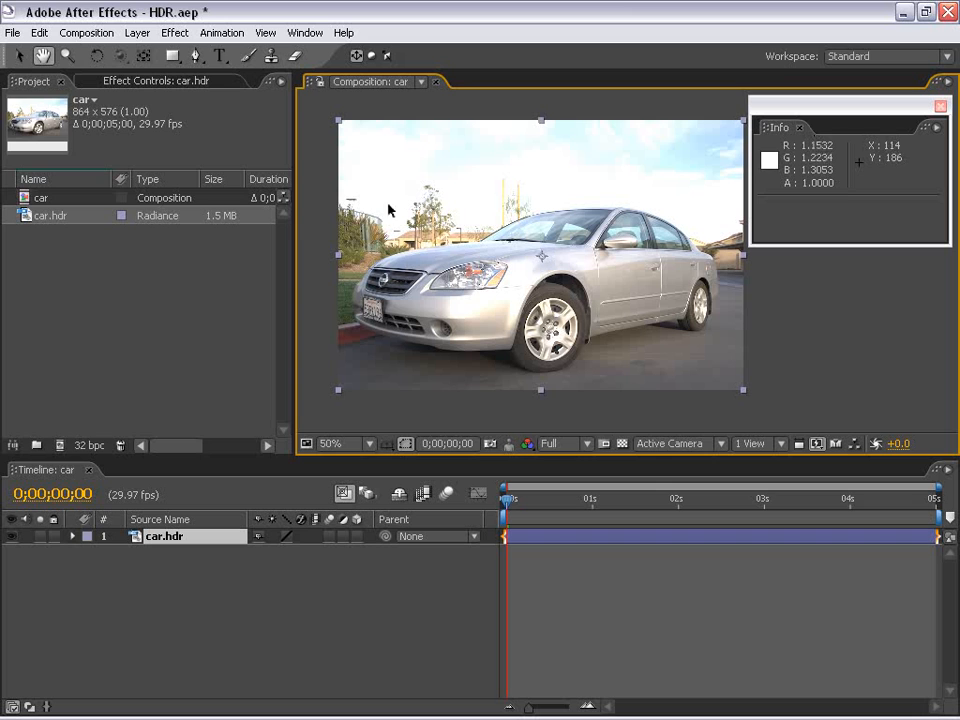
# - Apply the Curves color correction effect to the car.hdr layer and lower the RGB curve's white end point to roughly a third of its height
pyautogui.press('F3')
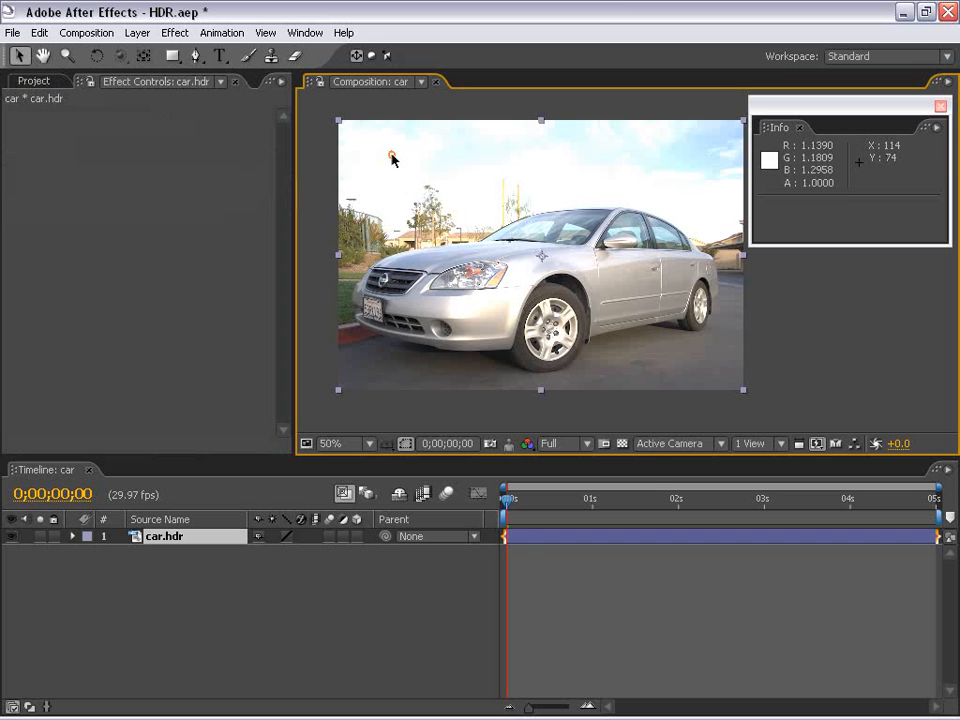
pyautogui.click(175, 32)
pyautogui.moveTo(210, 188)
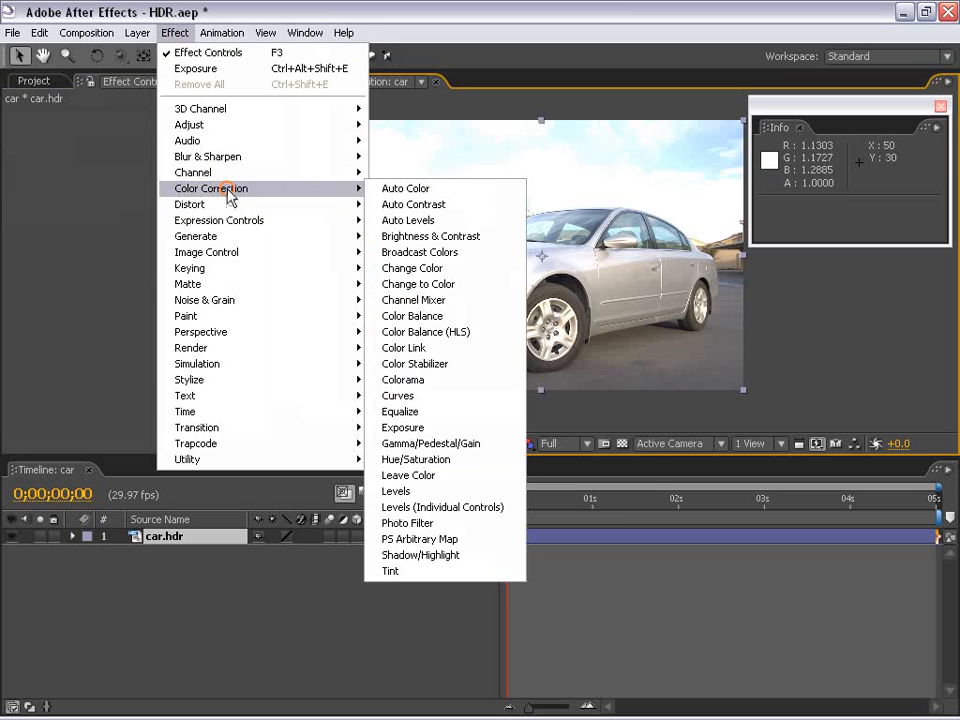
pyautogui.click(426, 397)
pyautogui.moveTo(211, 184); pyautogui.dragTo(246, 295)
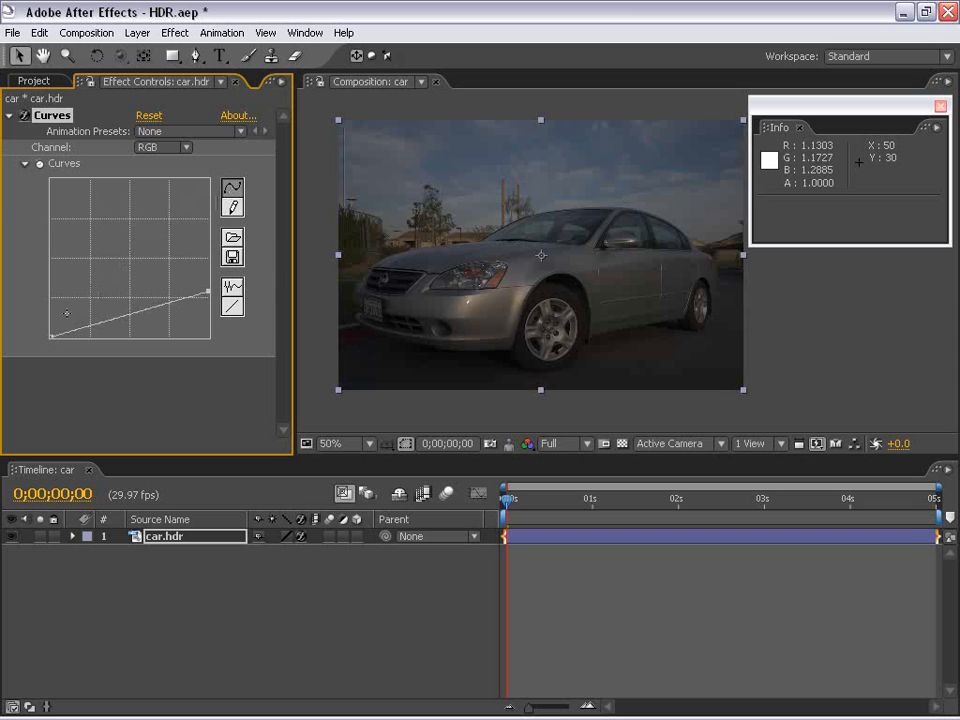
# - Bend the RGB curve below the diagonal with a lower and an upper point, and raise its white end point to about 60% height
pyautogui.moveTo(125, 316); pyautogui.dragTo(133, 326)
pyautogui.moveTo(208, 291); pyautogui.dragTo(208, 233)
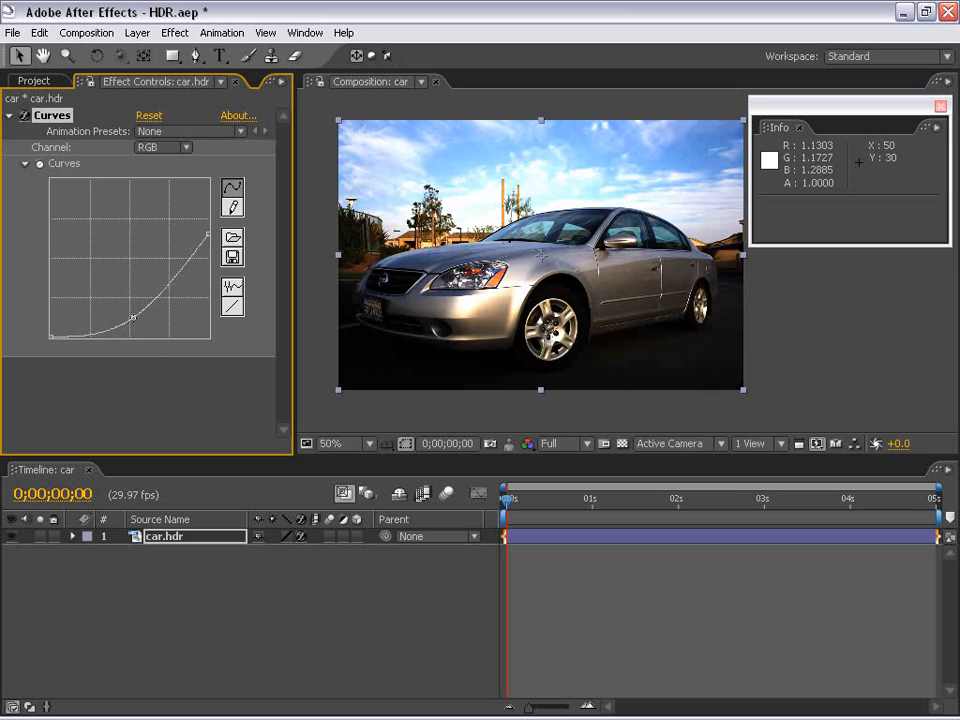
pyautogui.moveTo(133, 324); pyautogui.dragTo(126, 316)
pyautogui.moveTo(189, 257)
pyautogui.mouseDown()
pyautogui.moveTo(191, 266)
pyautogui.moveTo(183, 262)
pyautogui.moveTo(208, 242)
pyautogui.moveTo(183, 271)
pyautogui.mouseUp()
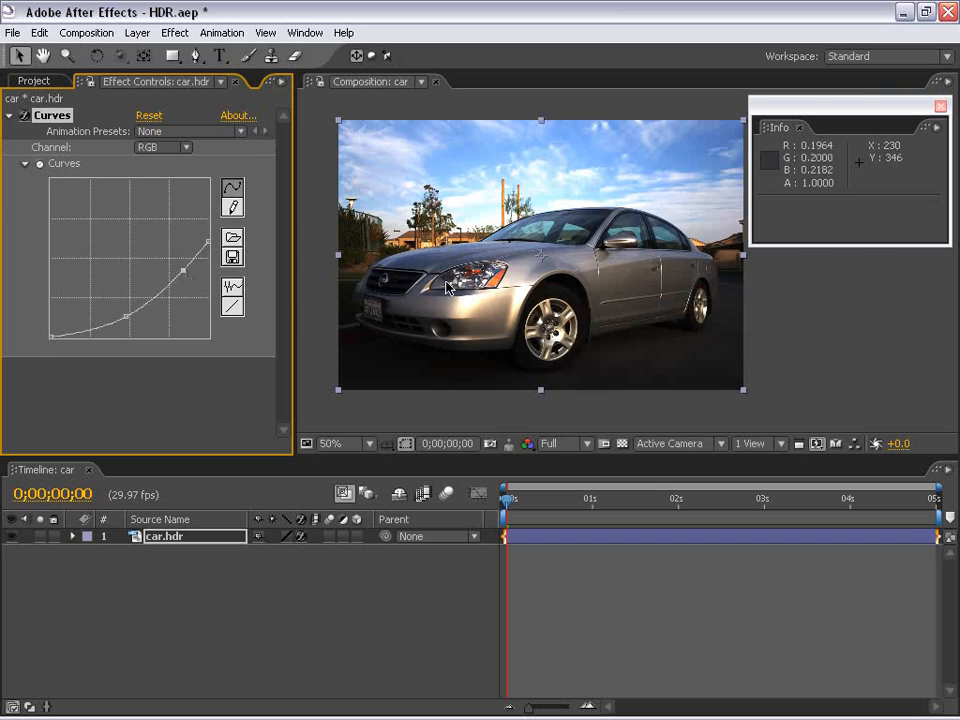
pyautogui.scroll(1, 584, 219)
pyautogui.scroll(-1, 560, 220)
pyautogui.moveTo(522, 272); pyautogui.dragTo(498, 285)
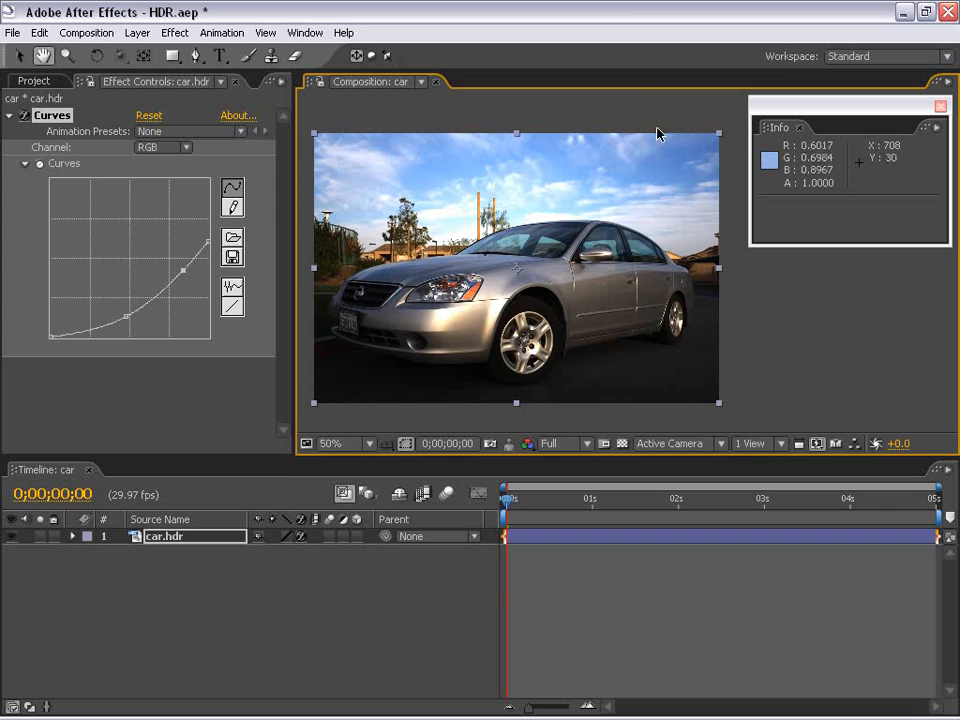
pyautogui.scroll(1, 507, 275)
pyautogui.scroll(-1, 507, 275)
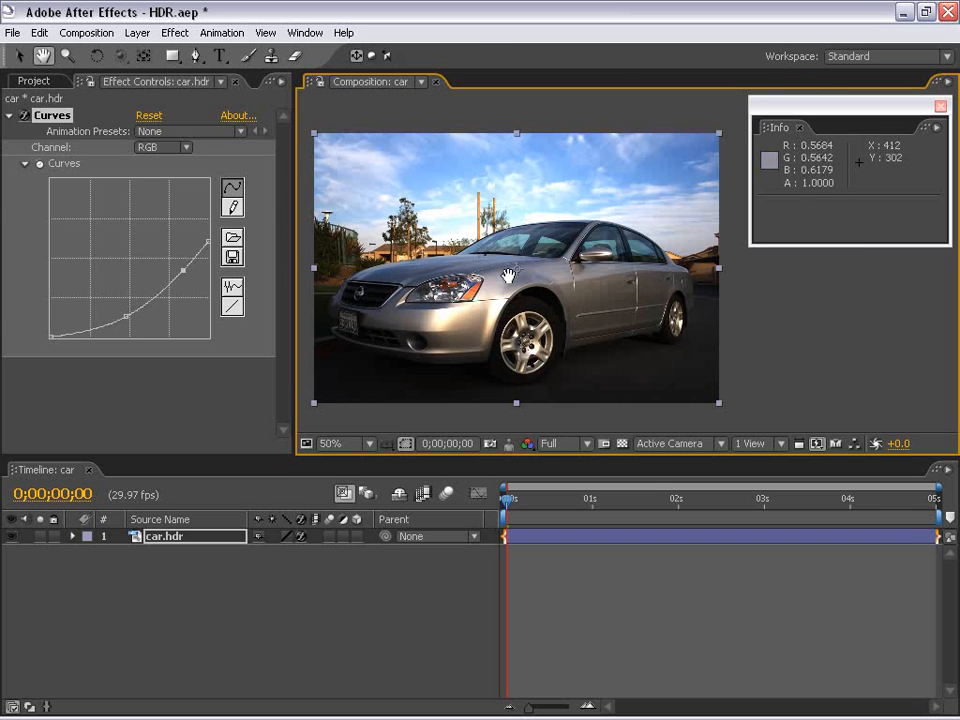
pyautogui.moveTo(474, 313); pyautogui.dragTo(491, 294)
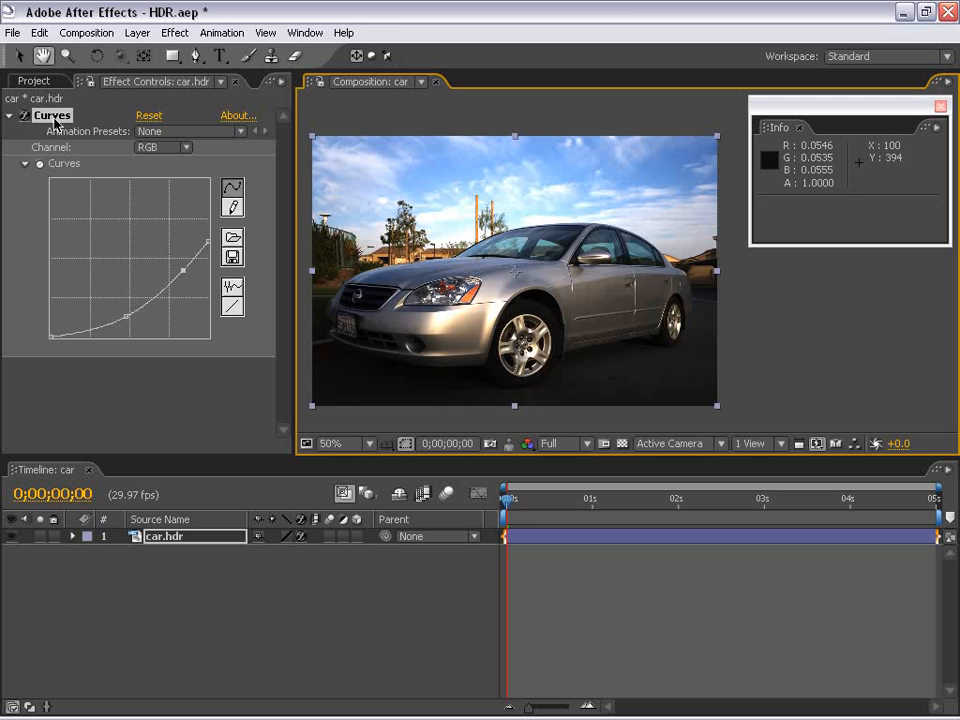
# - Open the Effects & Presets panel, move the floating Info panel off it, and limit the list to 32 bpc effects only
pyautogui.click(305, 33)
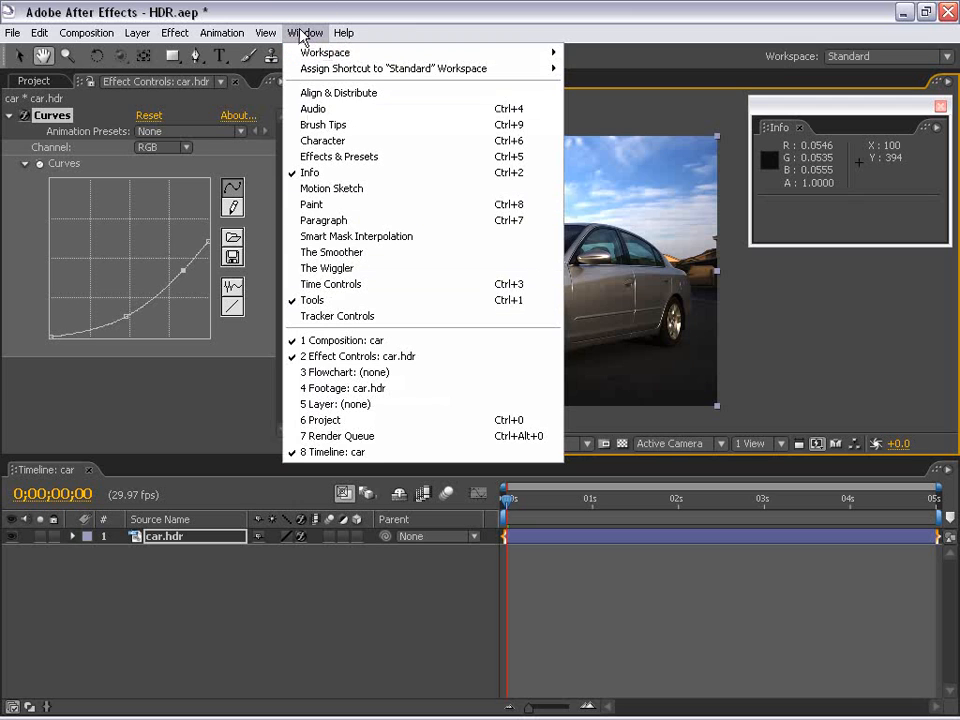
pyautogui.click(334, 157)
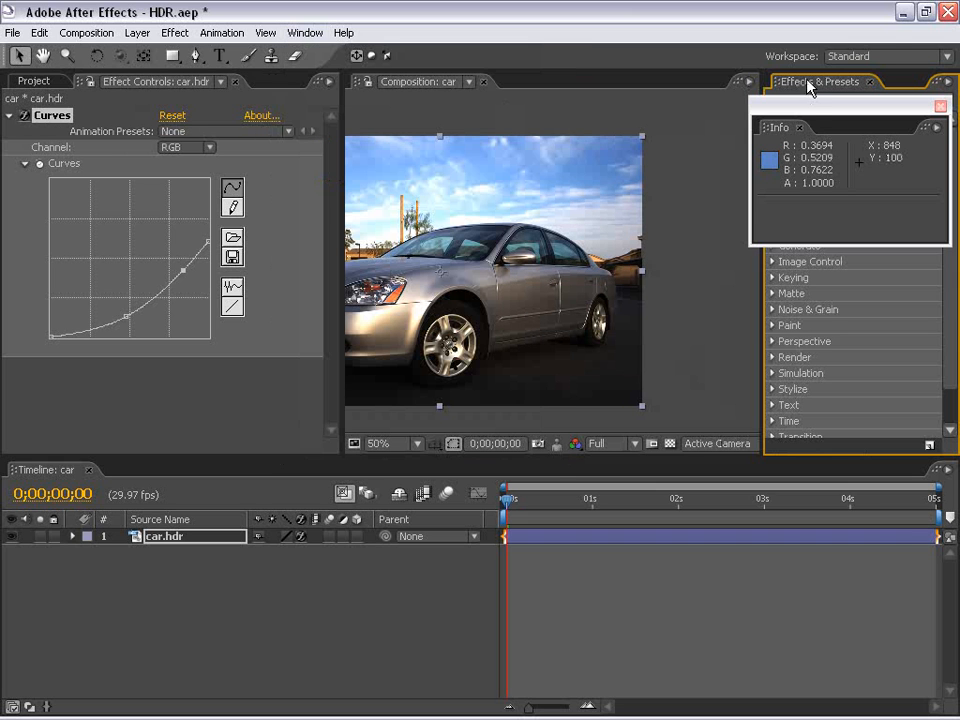
pyautogui.moveTo(872, 104); pyautogui.dragTo(612, 127)
pyautogui.click(947, 84)
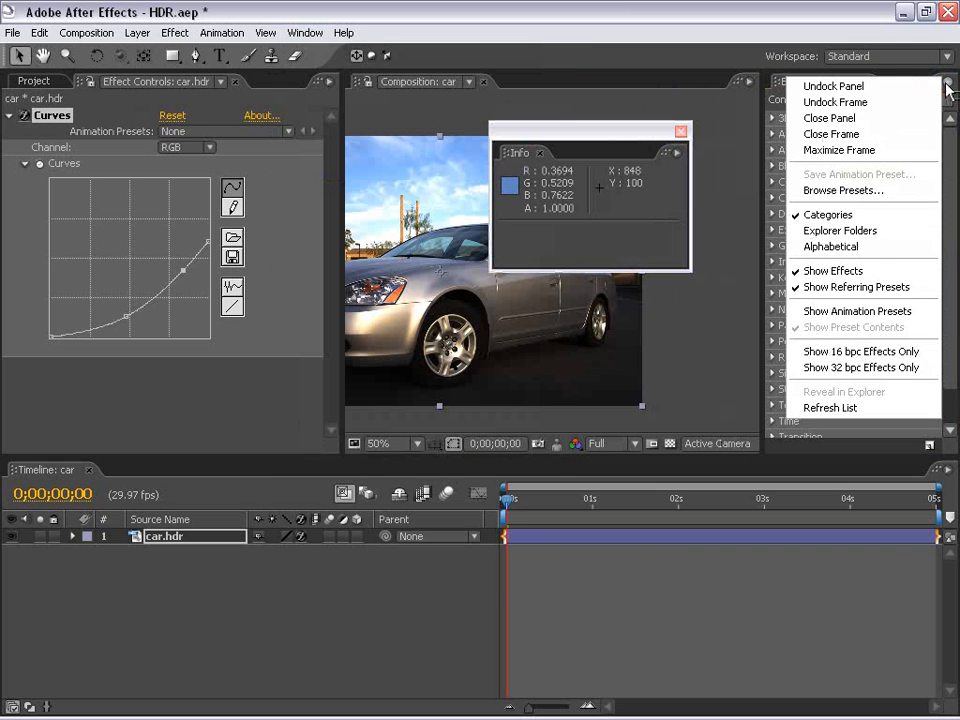
pyautogui.click(866, 368)
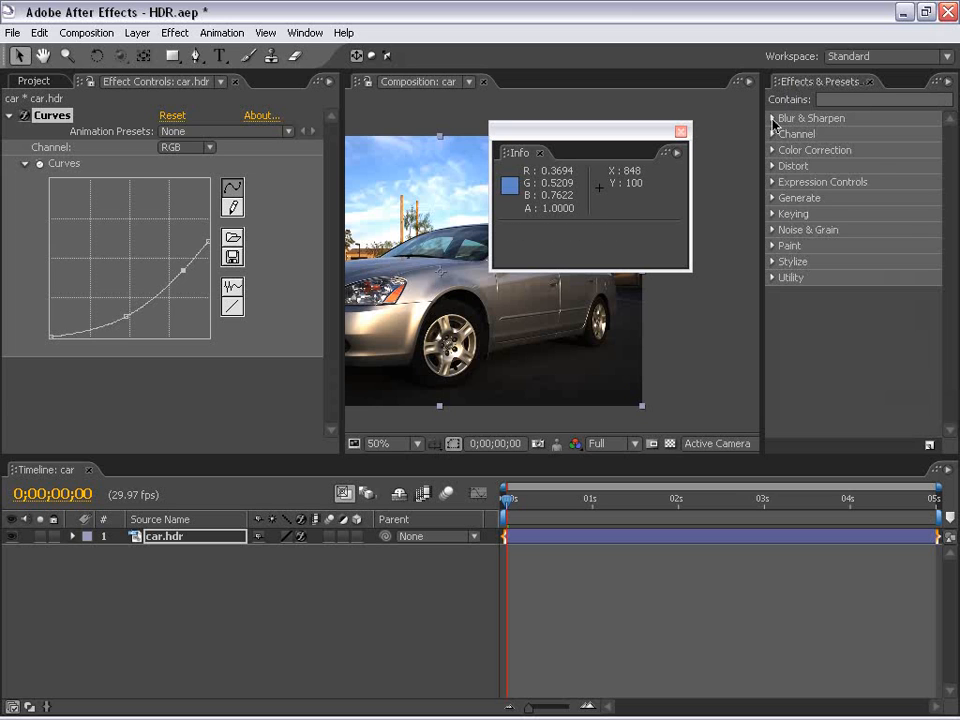
# - Browse the 32 bpc effects in the Blur & Sharpen, Channel and Color Correction categories, moving the Info panel over the timeline
pyautogui.click(773, 119)
pyautogui.click(773, 119)
pyautogui.click(773, 135)
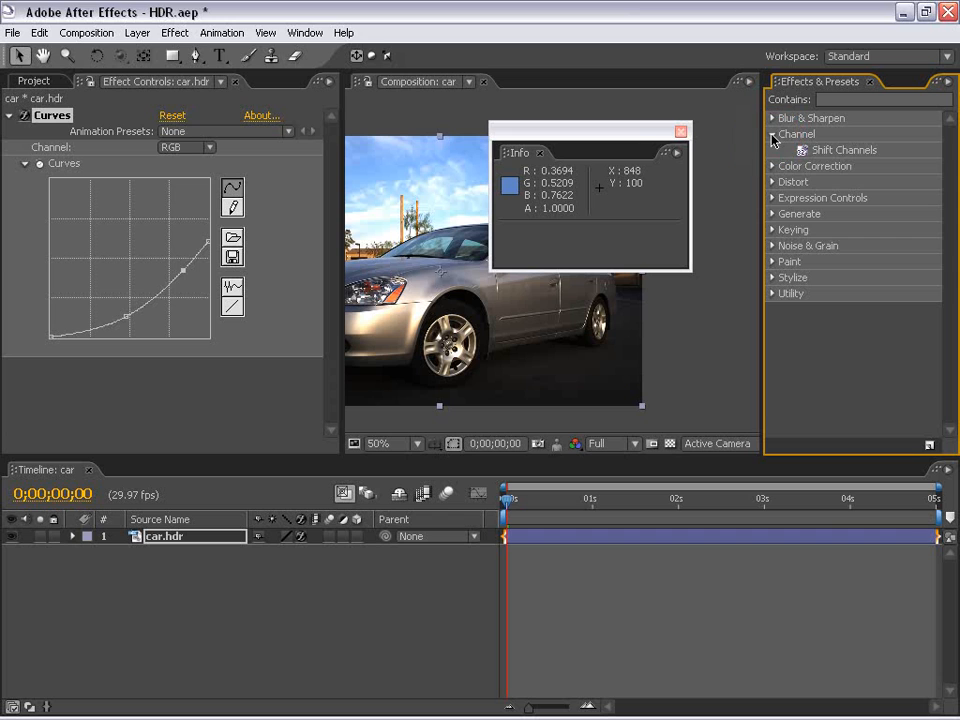
pyautogui.click(773, 135)
pyautogui.moveTo(623, 125); pyautogui.dragTo(762, 510)
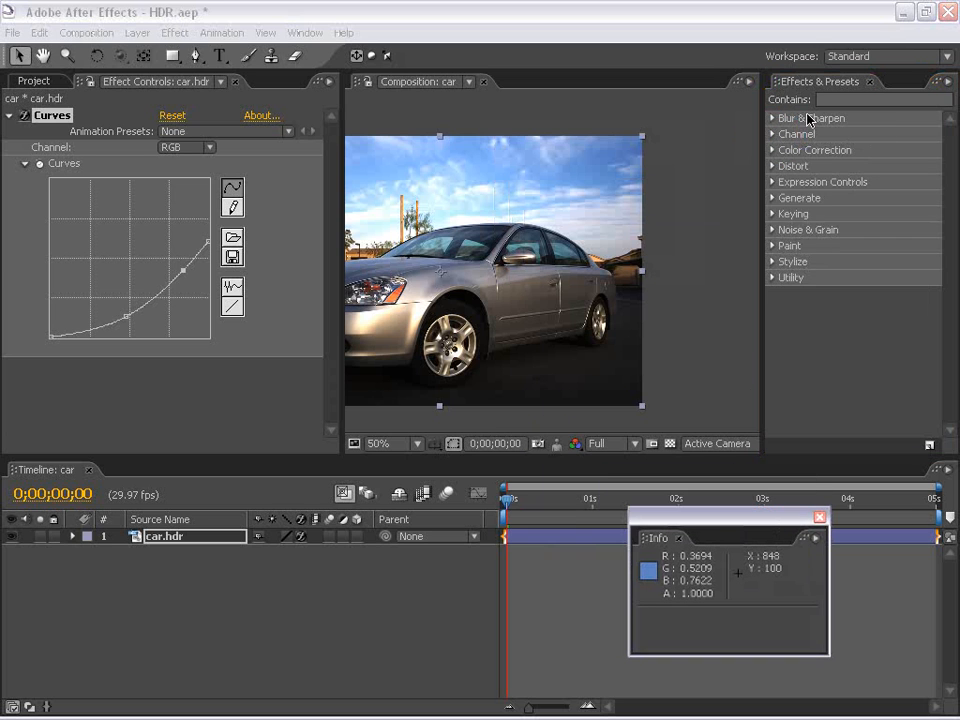
pyautogui.click(773, 151)
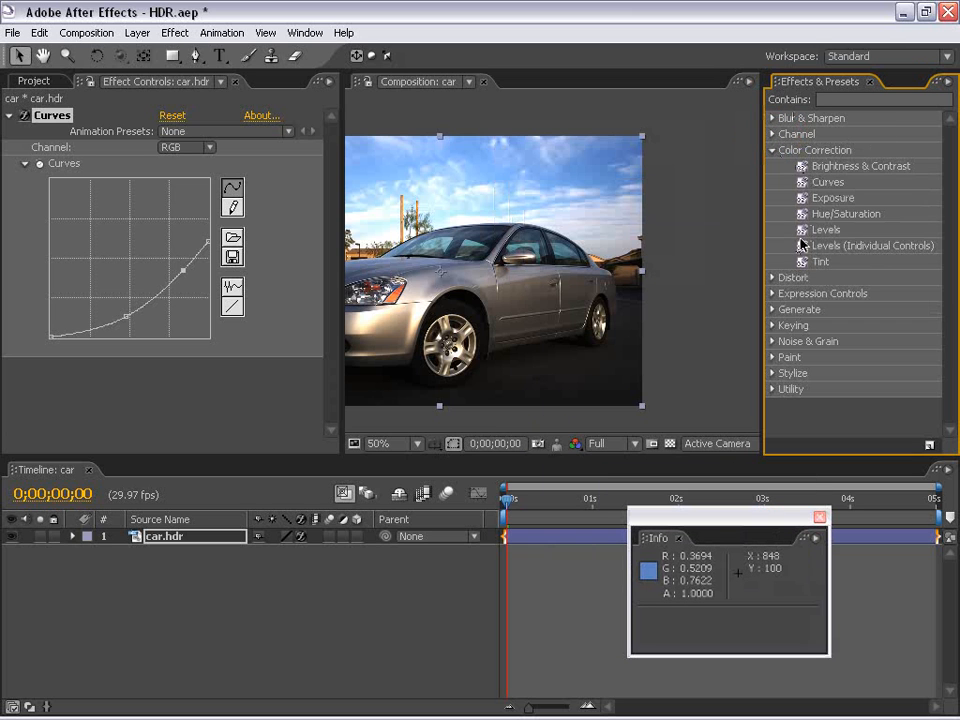
pyautogui.click(806, 216)
pyautogui.click(802, 199)
pyautogui.click(802, 184)
pyautogui.click(801, 168)
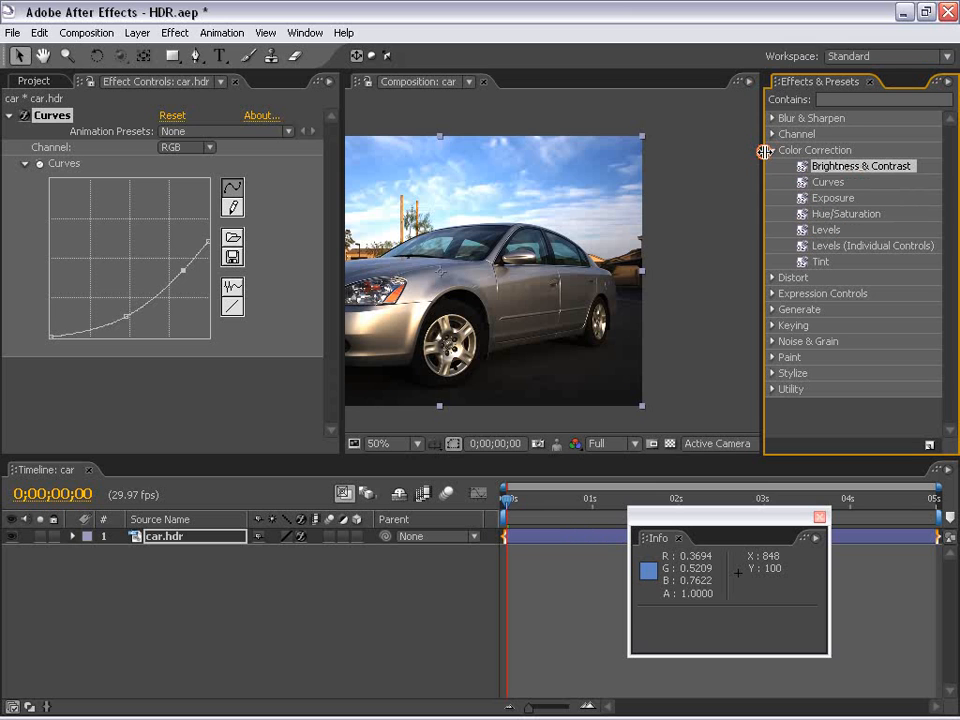
pyautogui.click(774, 151)
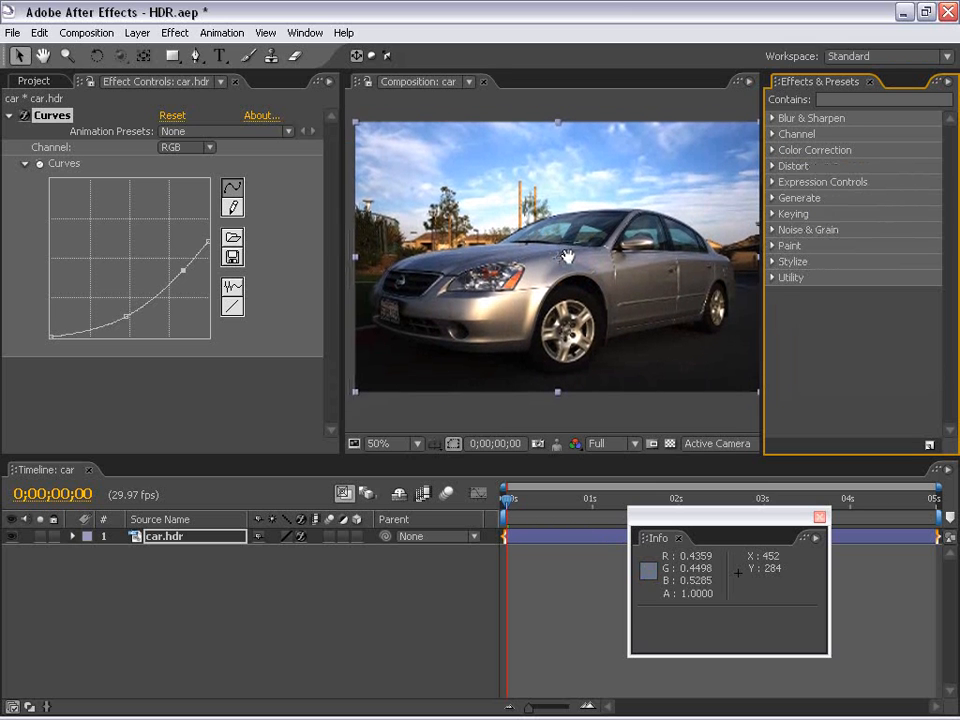
# - Delete the Curves effect from the car.hdr layer
pyautogui.click(560, 272)
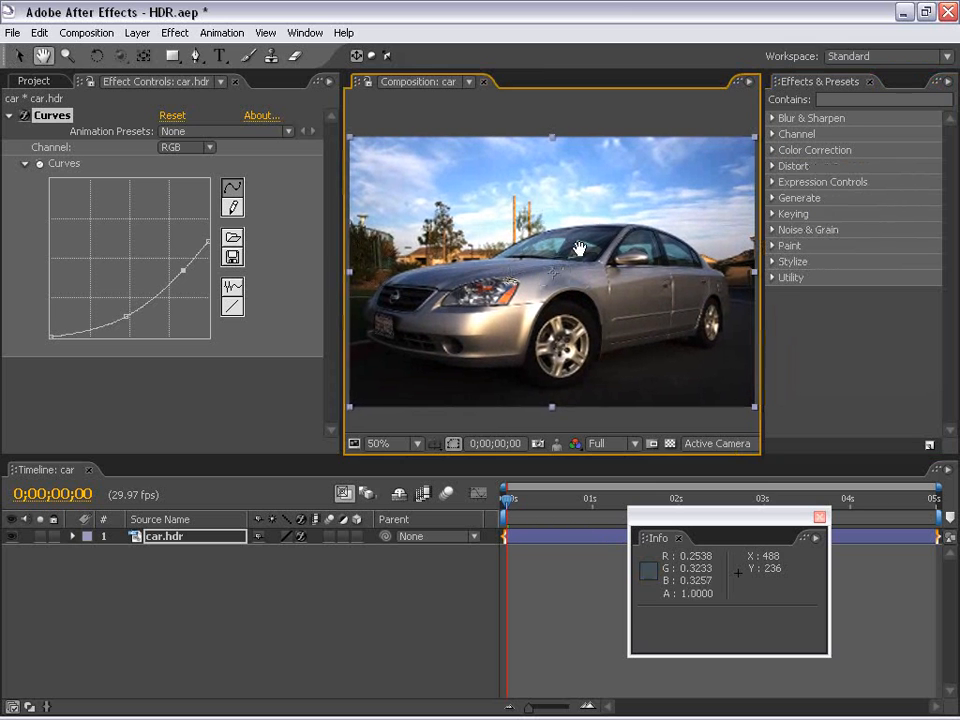
pyautogui.click(52, 118)
pyautogui.press('Delete')
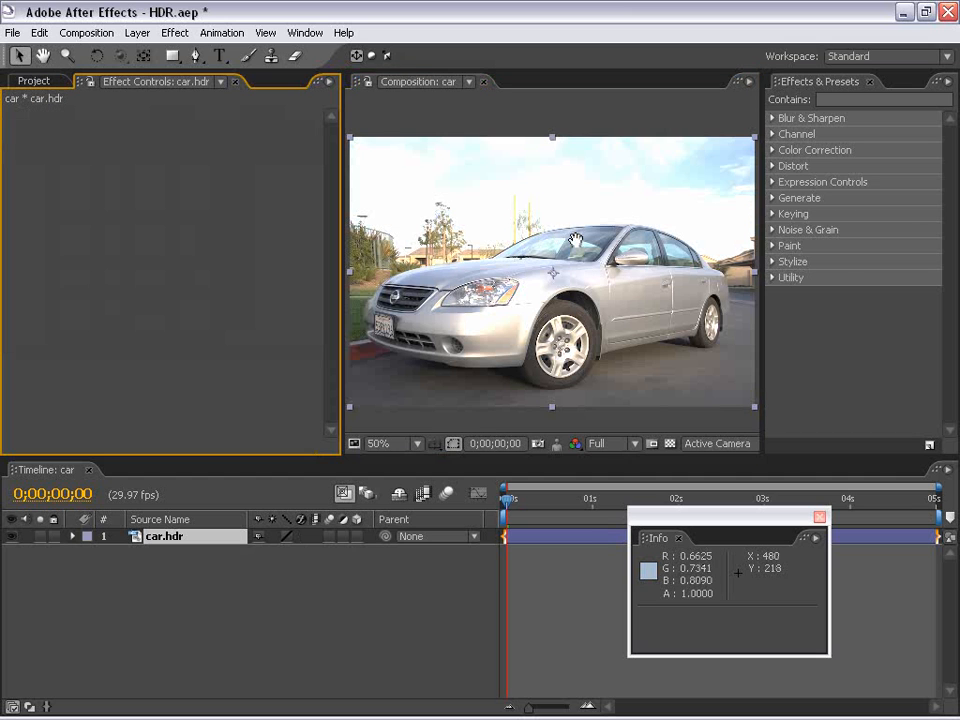
pyautogui.press('h')
pyautogui.moveTo(590, 246); pyautogui.dragTo(585, 245)
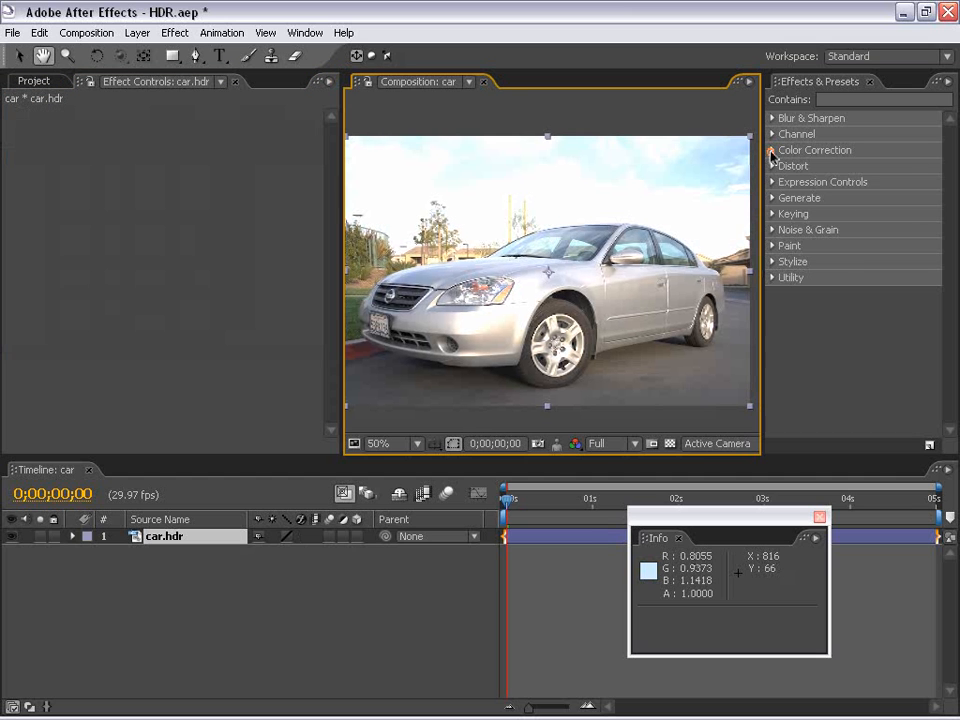
# - Apply Curves from the 32 bpc effects list to the car layer and pull the middle of the RGB curve down to darken the midtones
pyautogui.click(772, 151)
pyautogui.moveTo(828, 182); pyautogui.dragTo(466, 243)
pyautogui.moveTo(144, 243); pyautogui.dragTo(156, 269)
# - Apply Gaussian Blur to the car layer and set its Blurriness to 43.2
pyautogui.click(772, 118)
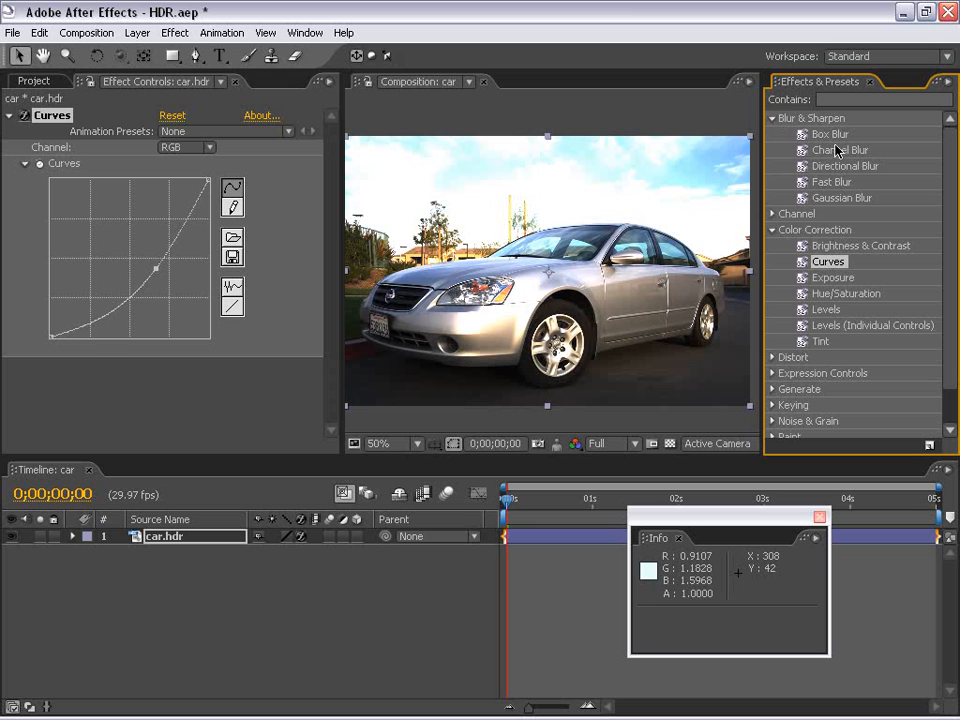
pyautogui.moveTo(828, 197); pyautogui.dragTo(466, 268)
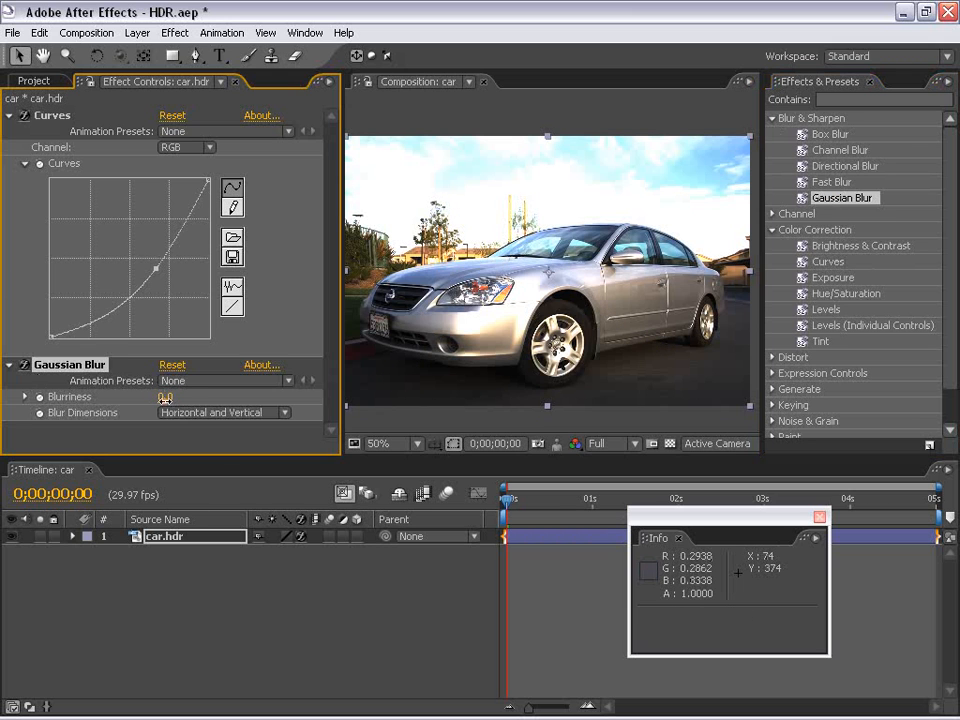
pyautogui.moveTo(165, 397); pyautogui.dragTo(571, 281)
pyautogui.scroll(1, 519, 335)
pyautogui.press('space')
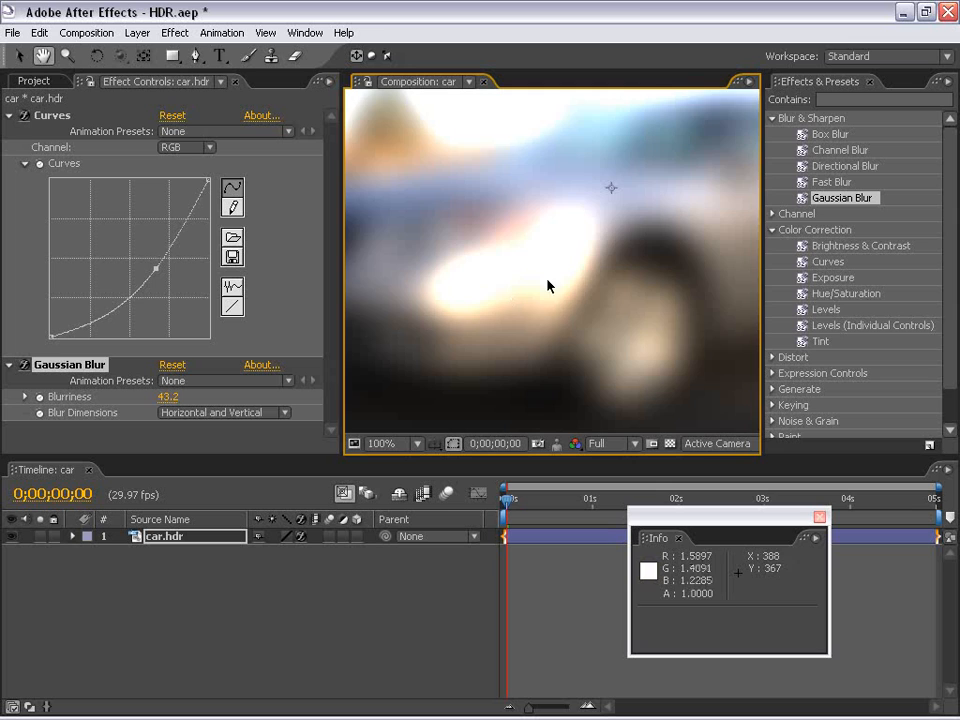
pyautogui.scroll(-1, 563, 280)
pyautogui.moveTo(602, 203); pyautogui.dragTo(546, 304)
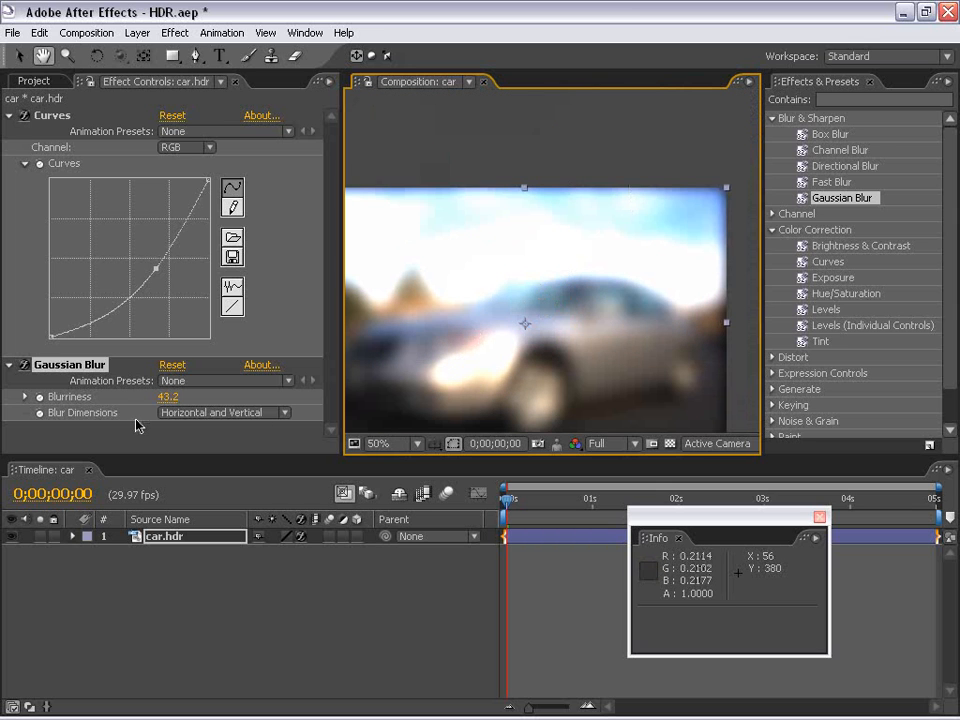
# - Raise the Gaussian Blur's Blurriness to 84.4, and delete the blur effect from the layer
pyautogui.moveTo(165, 400); pyautogui.dragTo(589, 281)
pyautogui.scroll(-1, 600, 270)
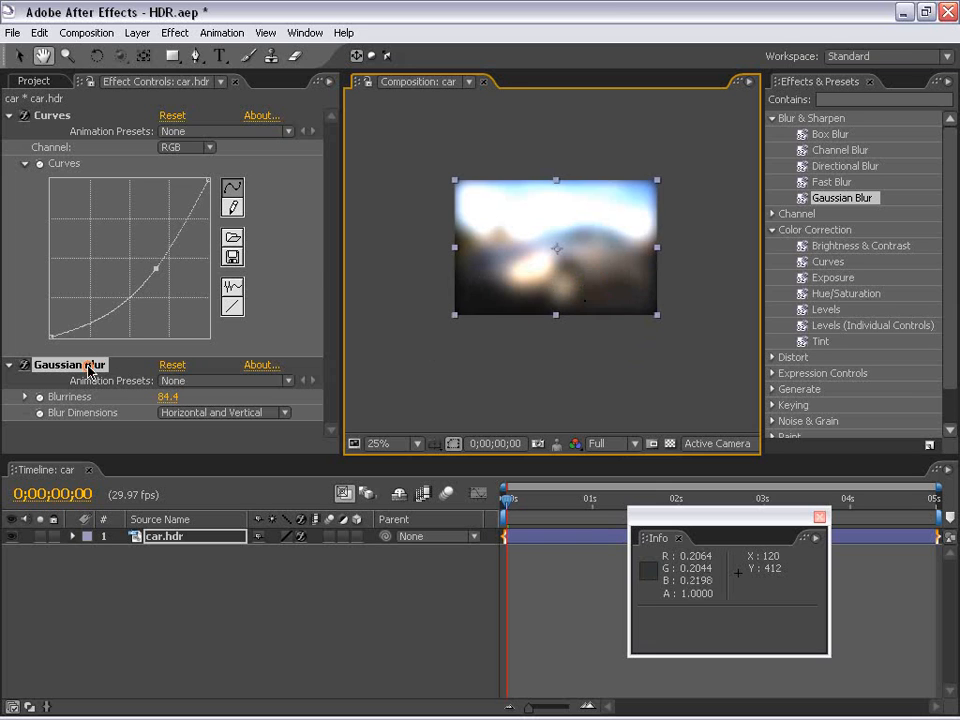
pyautogui.press('Delete')
pyautogui.scroll(1, 553, 274)
pyautogui.moveTo(553, 274); pyautogui.dragTo(541, 262)
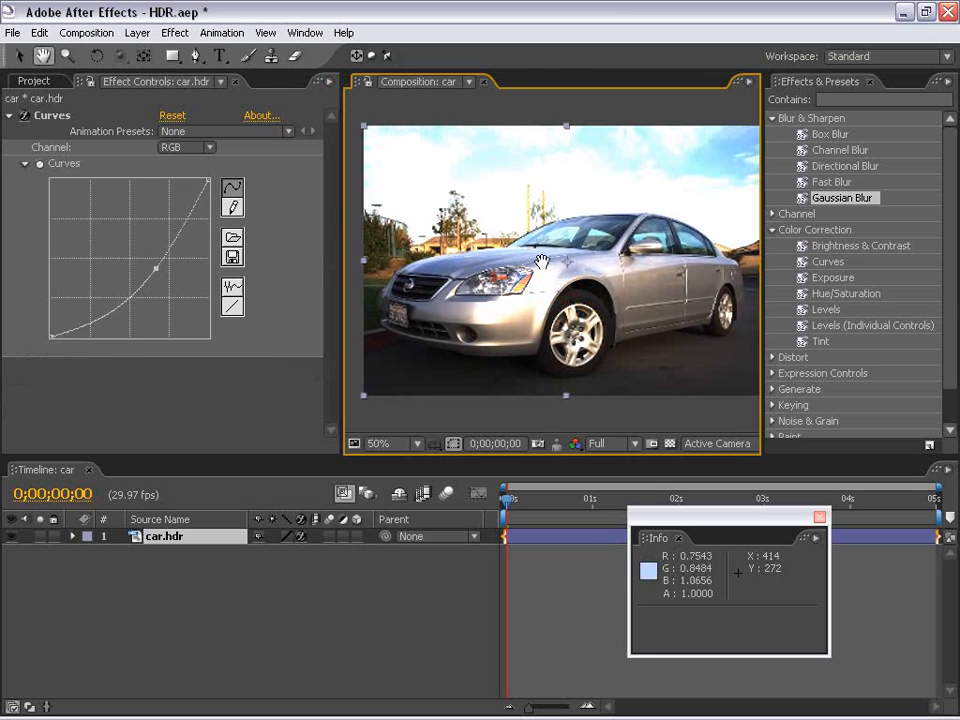
pyautogui.moveTo(601, 242); pyautogui.dragTo(586, 260)
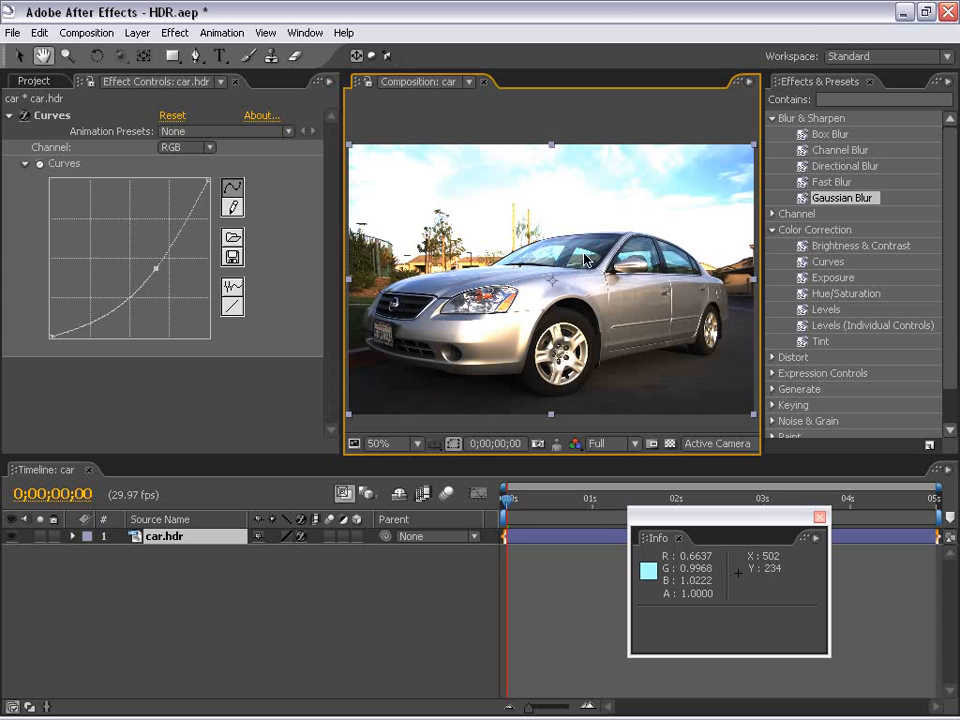
# - Apply the Levels effect below Curves on the car layer and lower Output White to 0.4824
pyautogui.moveTo(826, 309); pyautogui.dragTo(175, 370)
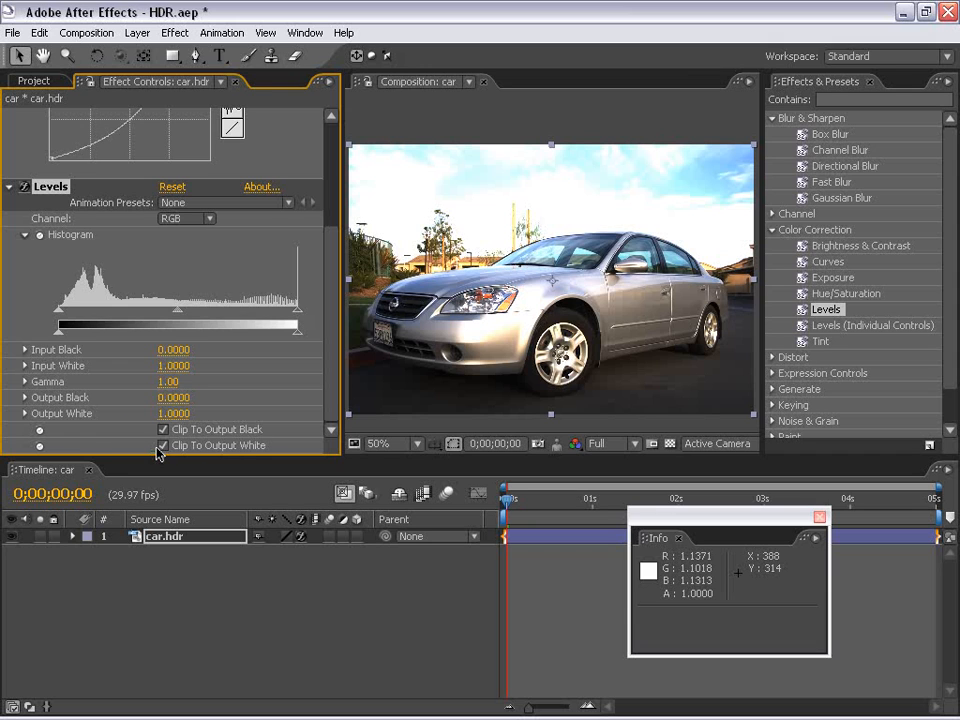
pyautogui.click(330, 417)
pyautogui.moveTo(293, 336); pyautogui.dragTo(174, 336)
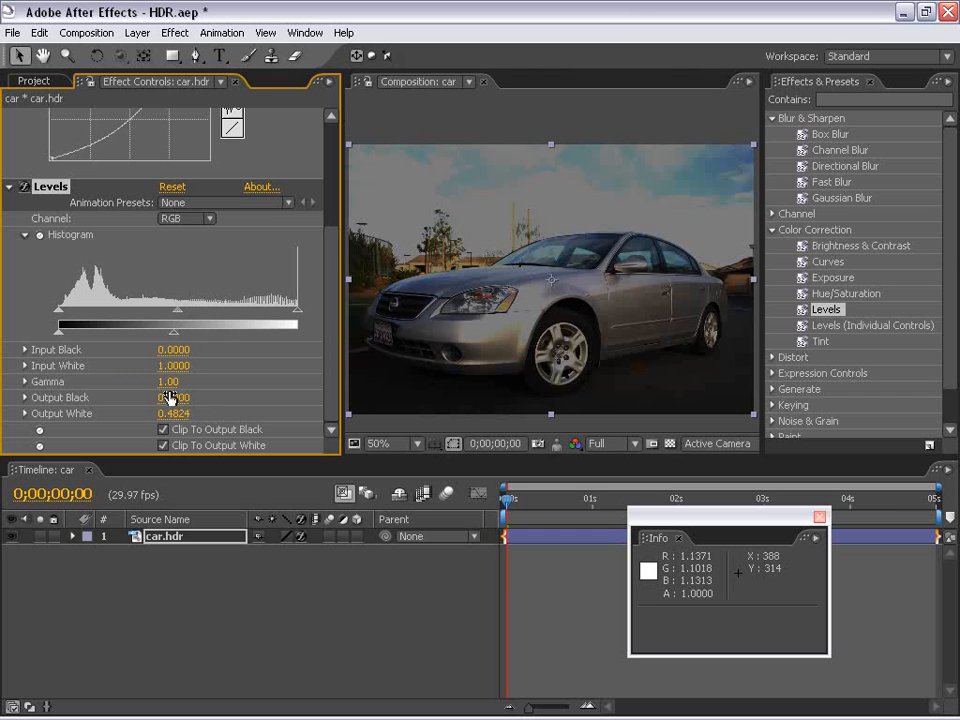
# - Turn off Clip To Output Black and Clip To Output White in Levels, and set Input Black 0.0510, Gamma 0.93 and Output White 0.6118
pyautogui.click(163, 445)
pyautogui.moveTo(184, 338)
pyautogui.mouseDown()
pyautogui.moveTo(311, 336)
pyautogui.moveTo(167, 341)
pyautogui.moveTo(206, 313)
pyautogui.moveTo(182, 313)
pyautogui.mouseUp()
pyautogui.moveTo(62, 311); pyautogui.dragTo(72, 314)
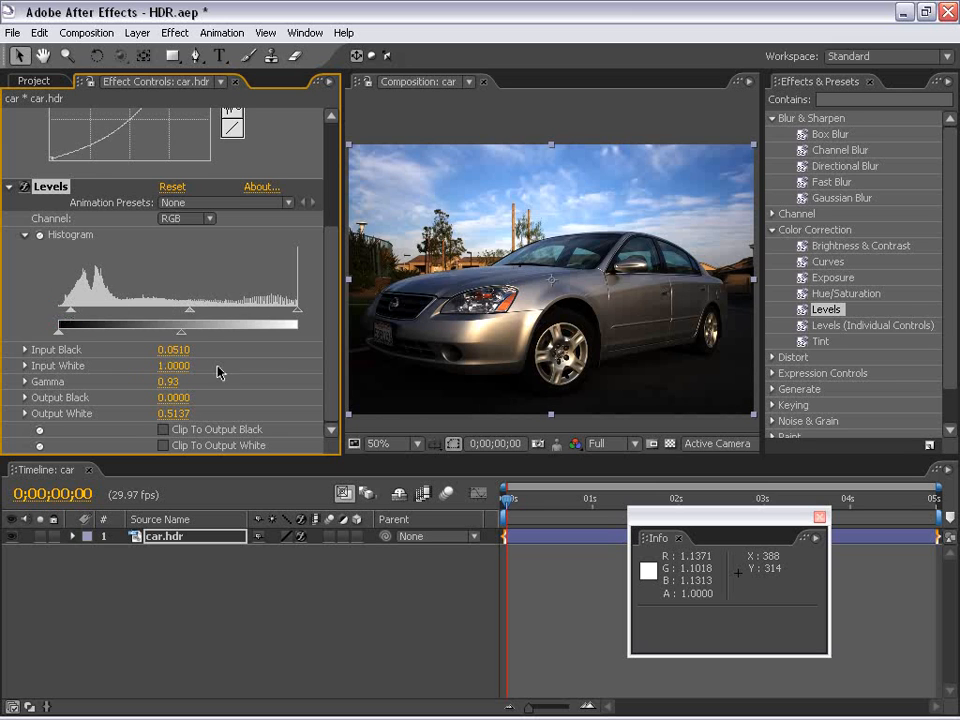
pyautogui.moveTo(191, 334)
pyautogui.mouseDown()
pyautogui.moveTo(161, 332)
pyautogui.moveTo(205, 334)
pyautogui.mouseUp()
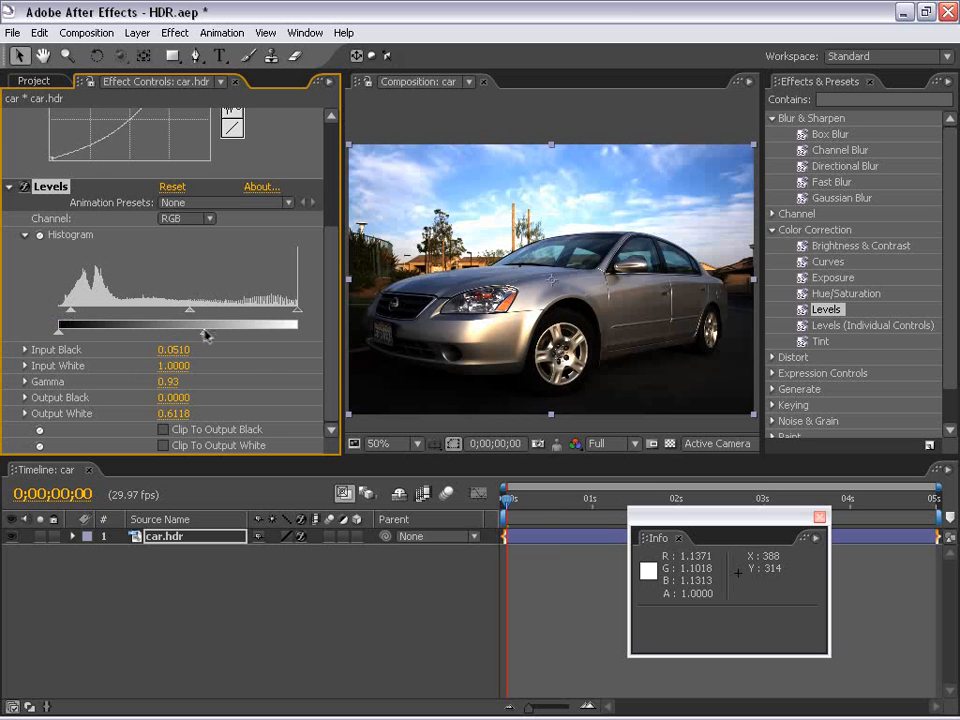
pyautogui.click(557, 578)
pyautogui.scroll(-1, 559, 268)
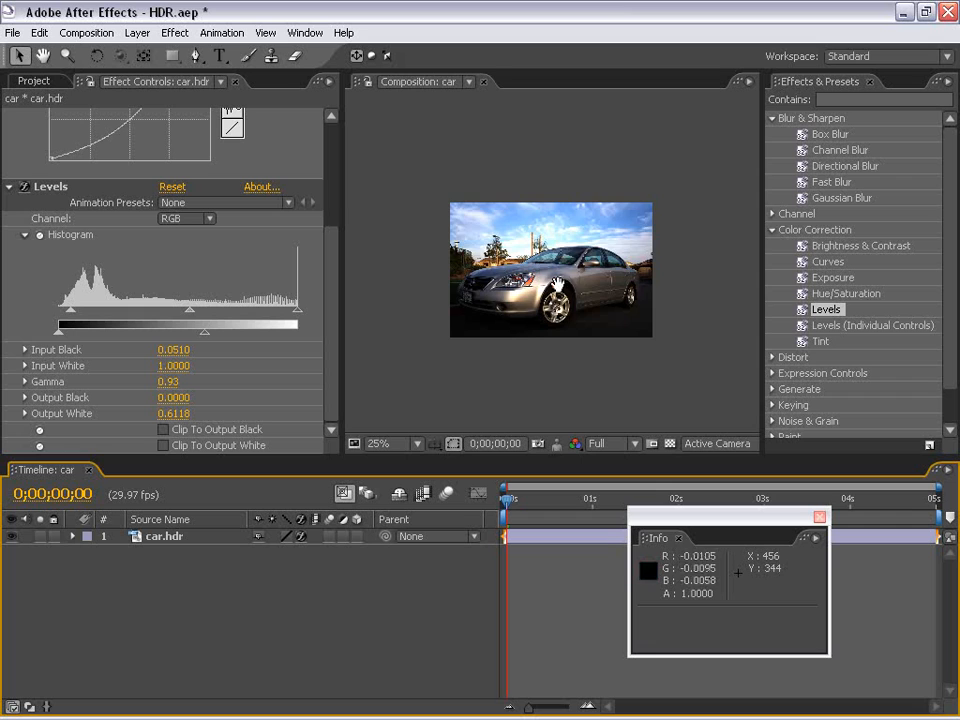
# - Delete both the Curves and Levels effects from the car.hdr layer
pyautogui.scroll(1, 562, 282)
pyautogui.moveTo(573, 275)
pyautogui.mouseDown()
pyautogui.moveTo(591, 242)
pyautogui.moveTo(574, 261)
pyautogui.mouseUp()
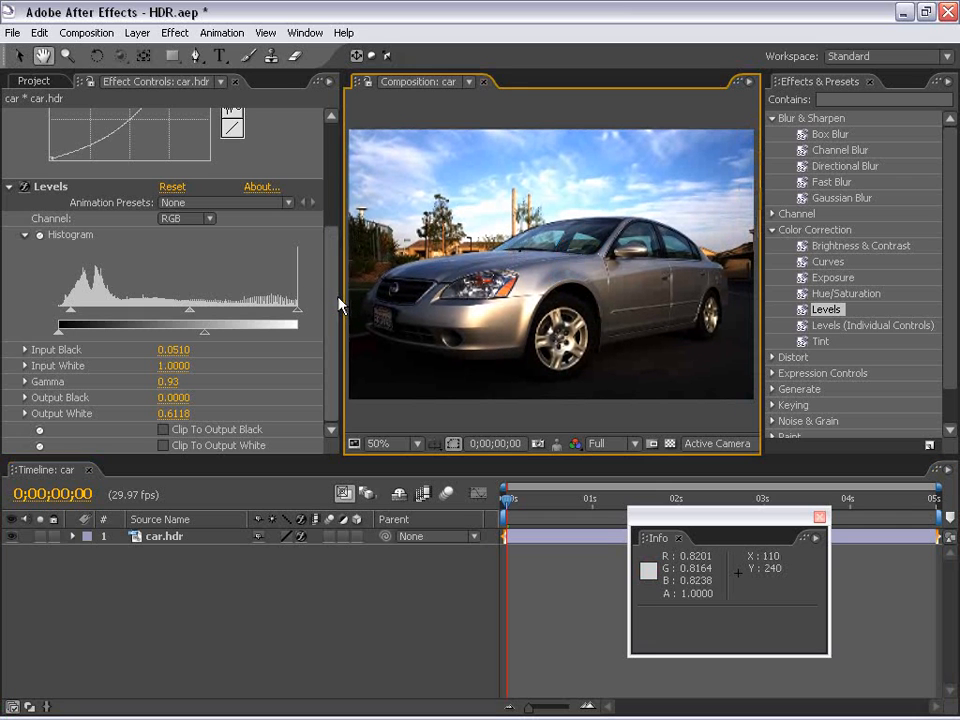
pyautogui.moveTo(331, 300); pyautogui.dragTo(326, 156)
pyautogui.click(9, 115)
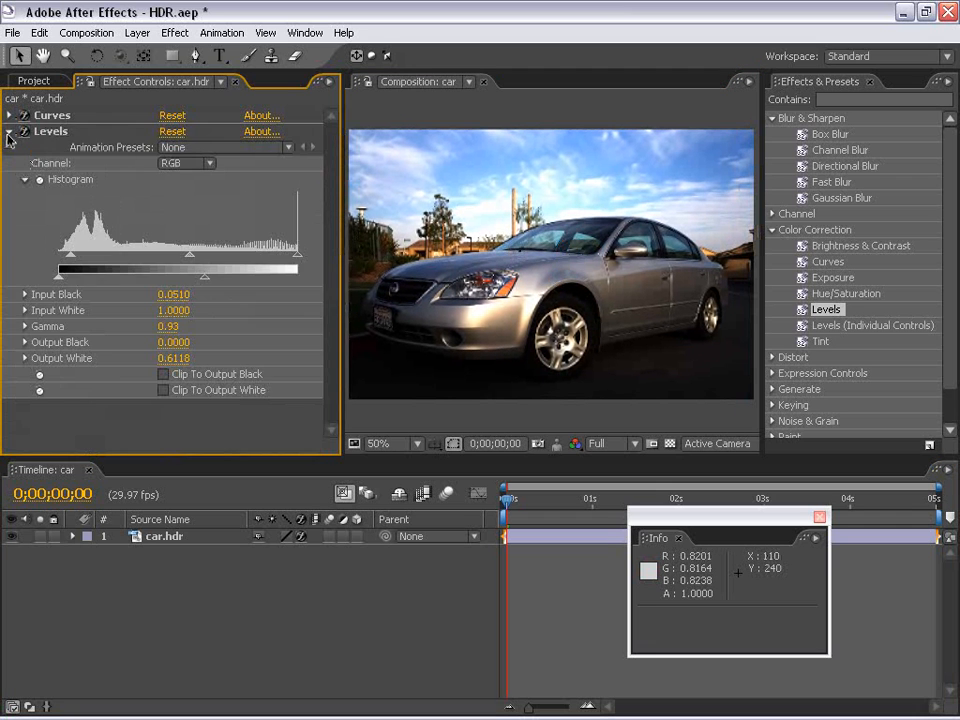
pyautogui.click(9, 131)
pyautogui.click(50, 115)
pyautogui.keyDown('shift'); pyautogui.click(50, 131); pyautogui.keyUp('shift')
pyautogui.press('Delete')
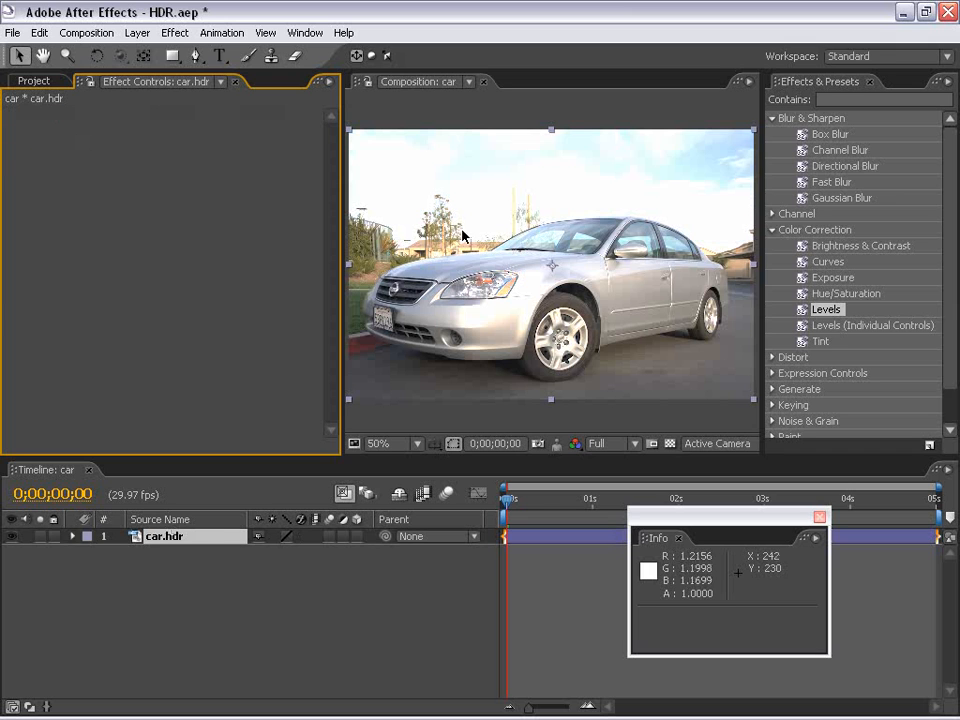
# - Delete the car layer from its composition, and remove the car composition and car.hdr footage from the project
pyautogui.click(380, 215)
pyautogui.press('Delete')
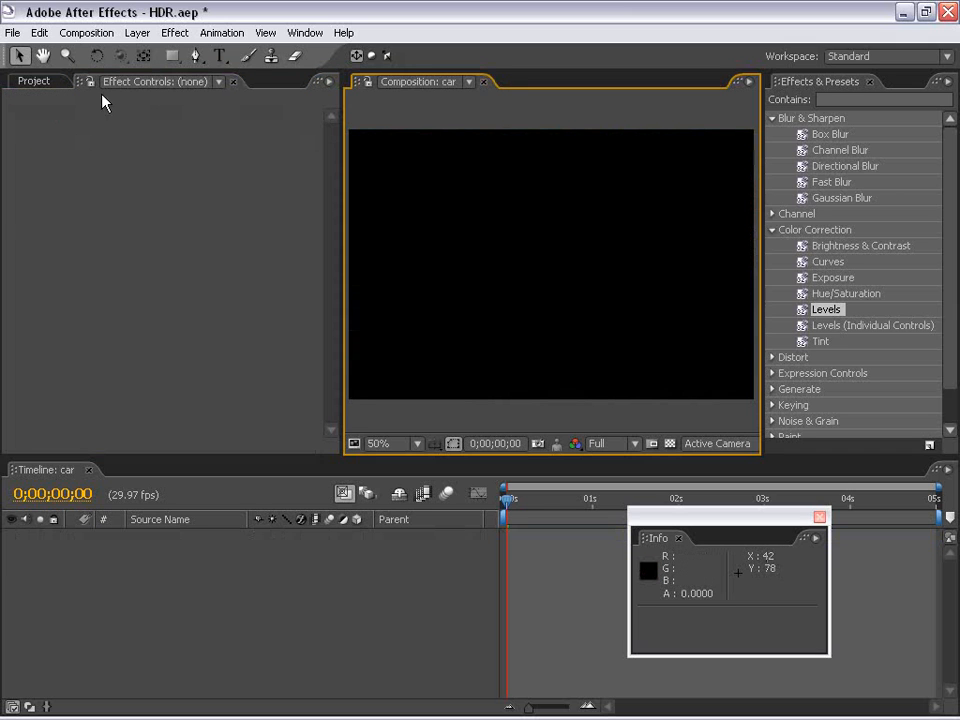
pyautogui.click(22, 82)
pyautogui.moveTo(664, 512); pyautogui.dragTo(822, 258)
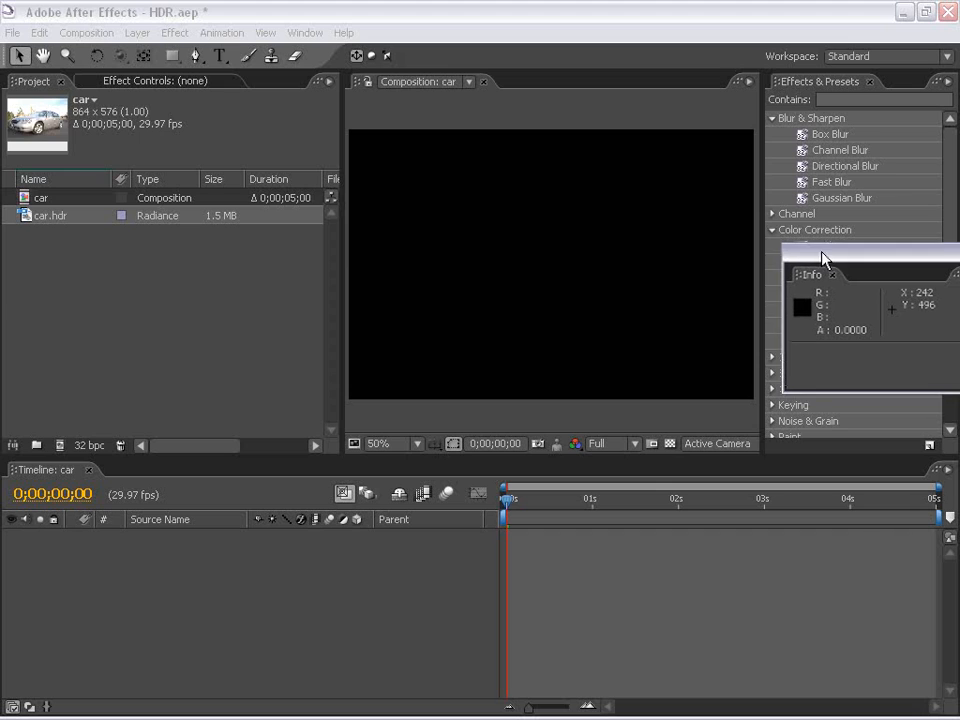
pyautogui.moveTo(52, 236); pyautogui.dragTo(24, 199)
pyautogui.press('Delete')
pyautogui.press('Return')
# - Import the camera raw photo IMG_9364.CR2 from the Footage folder as footage
pyautogui.doubleClick(80, 228)
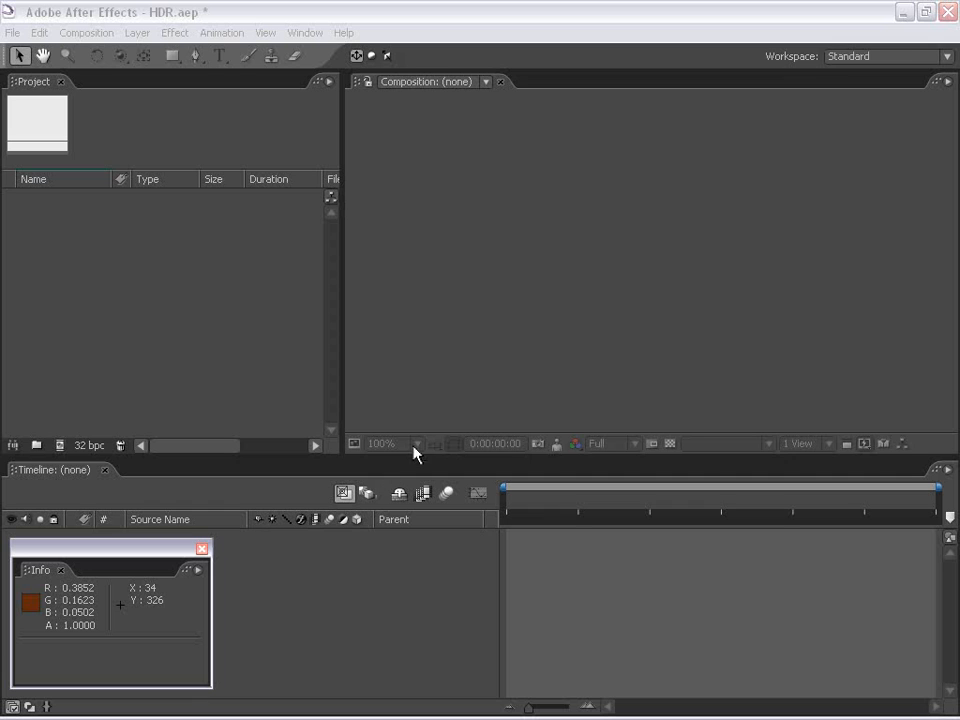
pyautogui.click(165, 298)
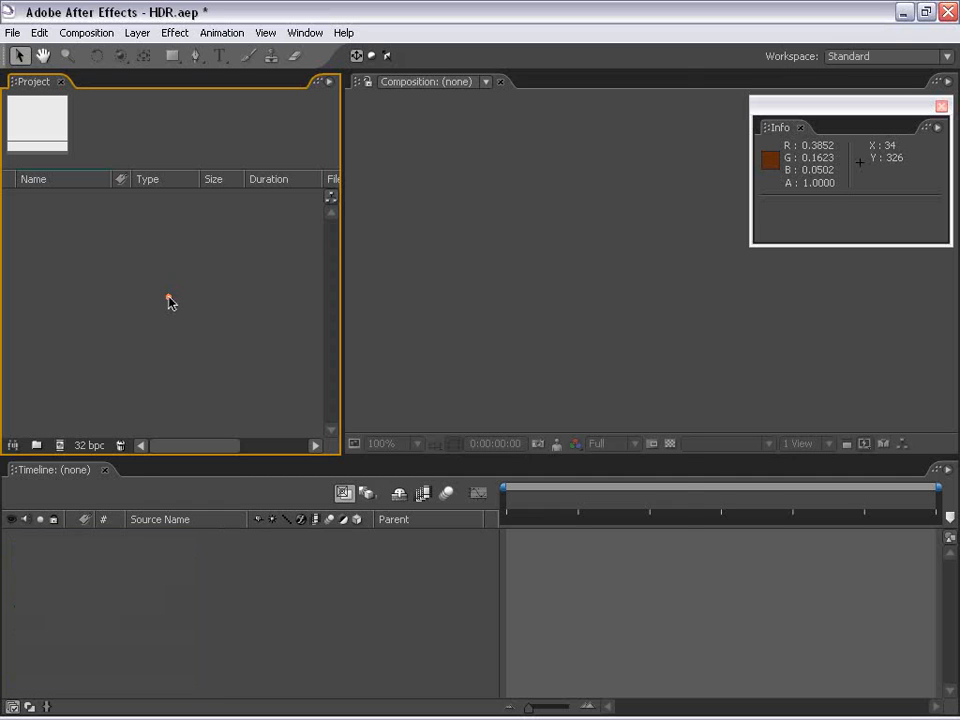
pyautogui.doubleClick(168, 301)
pyautogui.click(310, 163)
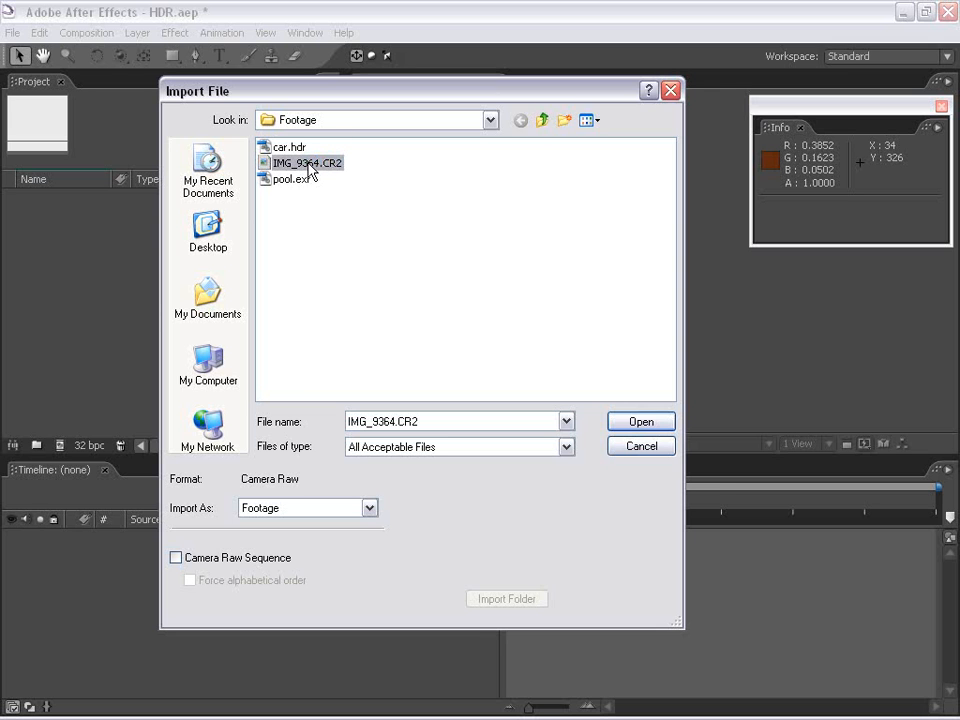
pyautogui.click(640, 424)
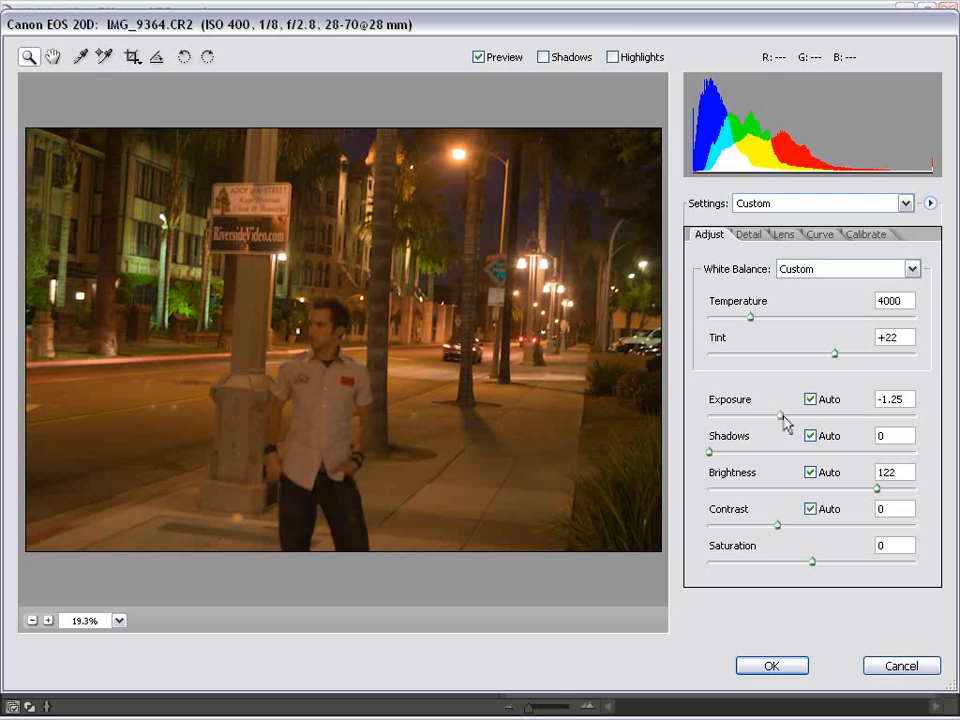
# - Set the raw photo's Exposure to -4.00, Brightness to 0 and Contrast to -50, and accept the raw settings
pyautogui.moveTo(781, 415); pyautogui.dragTo(672, 433)
pyautogui.moveTo(876, 492); pyautogui.dragTo(664, 502)
pyautogui.moveTo(775, 532); pyautogui.dragTo(673, 536)
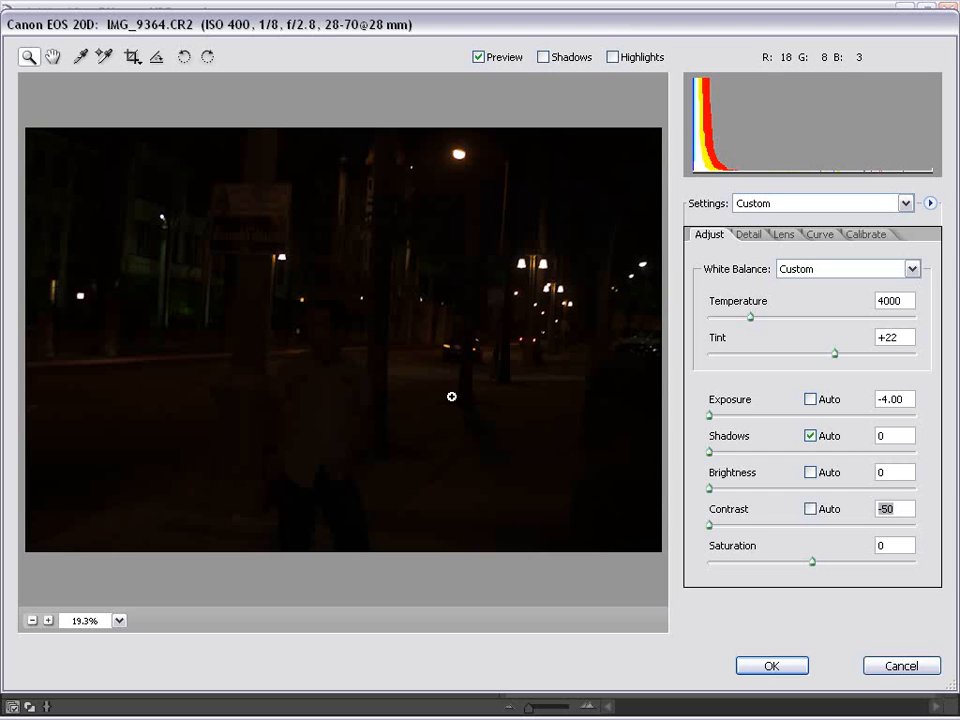
pyautogui.click(772, 666)
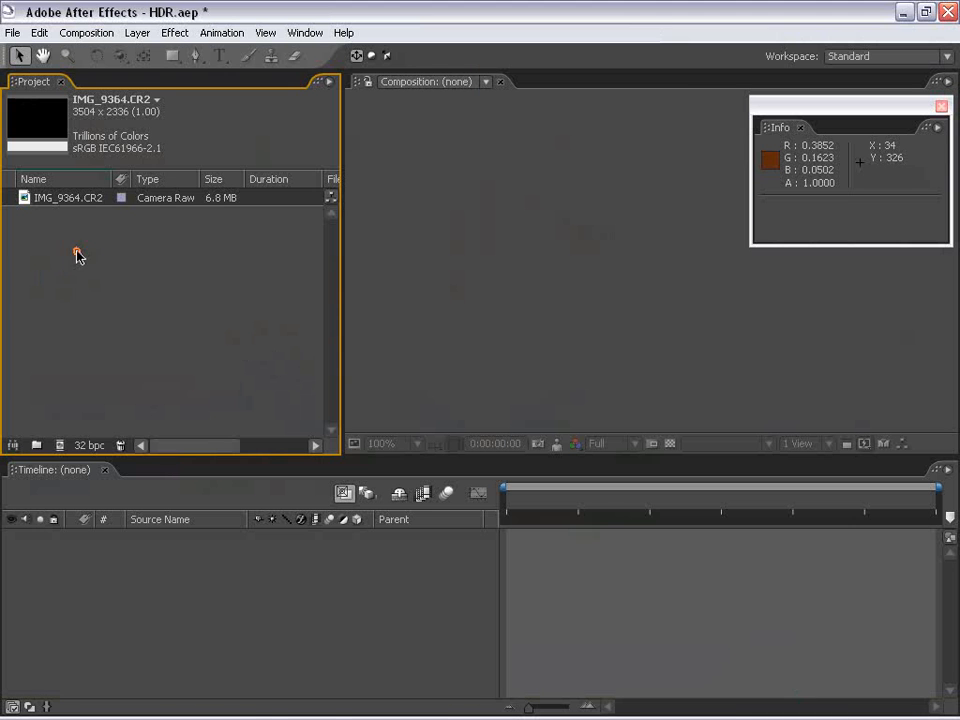
# - Create a 5-second NTSC DV composition named Comp 1, add IMG_9364.CR2 to it, and suspend the preview refresh
pyautogui.click(44, 197)
pyautogui.click(88, 36)
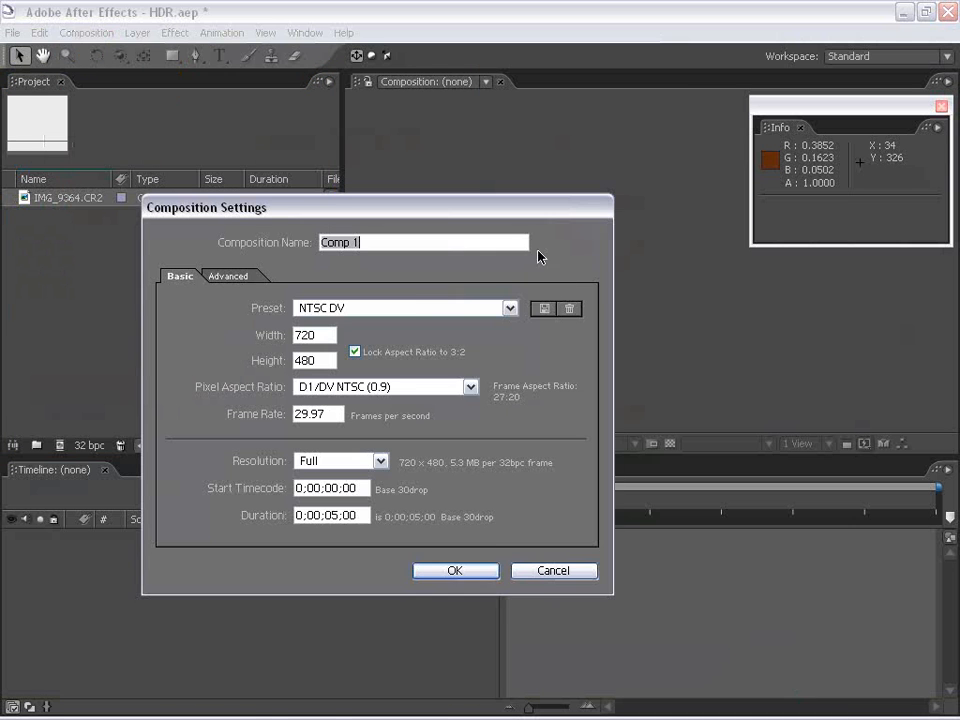
pyautogui.click(495, 570)
pyautogui.moveTo(60, 215); pyautogui.dragTo(632, 279)
pyautogui.press('capslock')
# - Fit the IMG_9364.CR2 layer to the composition's width and then to its height, and pre-compose the layer
pyautogui.rightClick(624, 265)
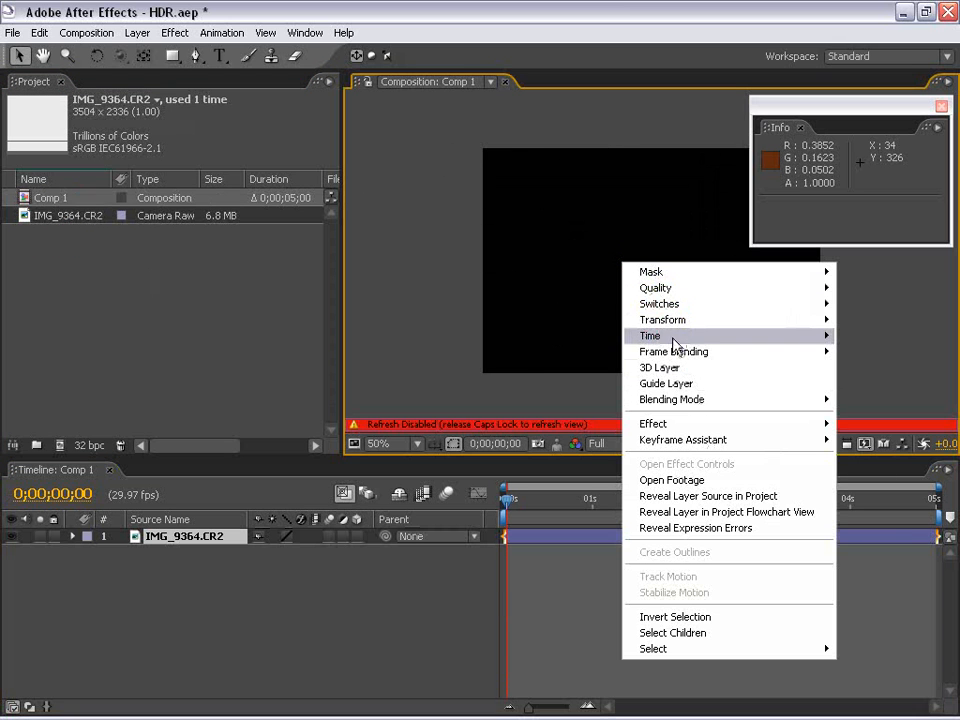
pyautogui.moveTo(668, 322)
pyautogui.click(491, 470)
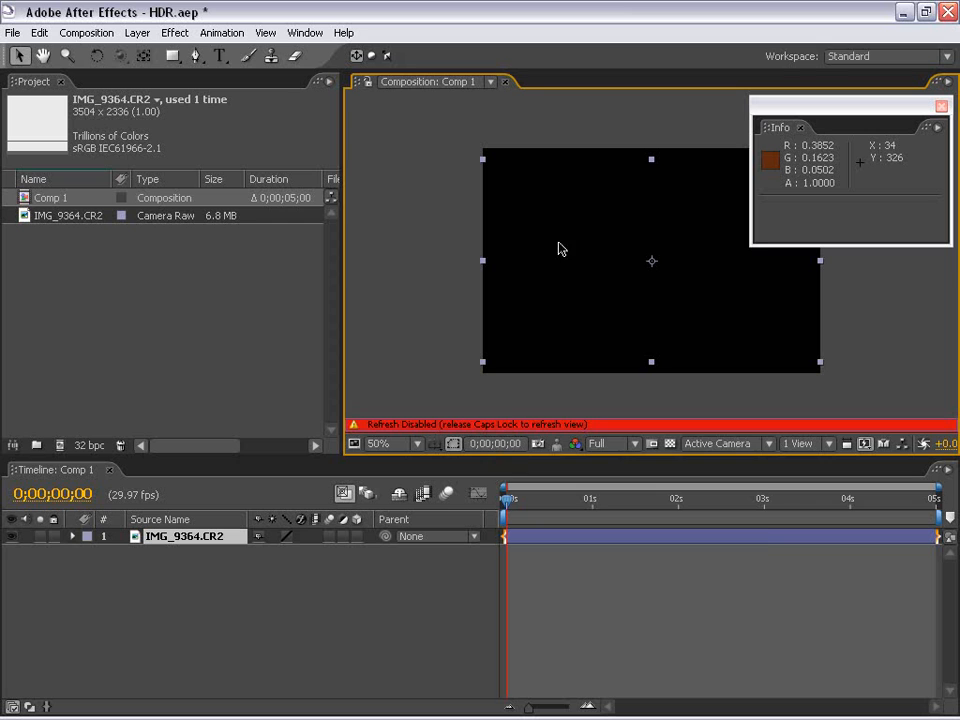
pyautogui.rightClick(557, 250)
pyautogui.click(521, 242)
pyautogui.rightClick(533, 220)
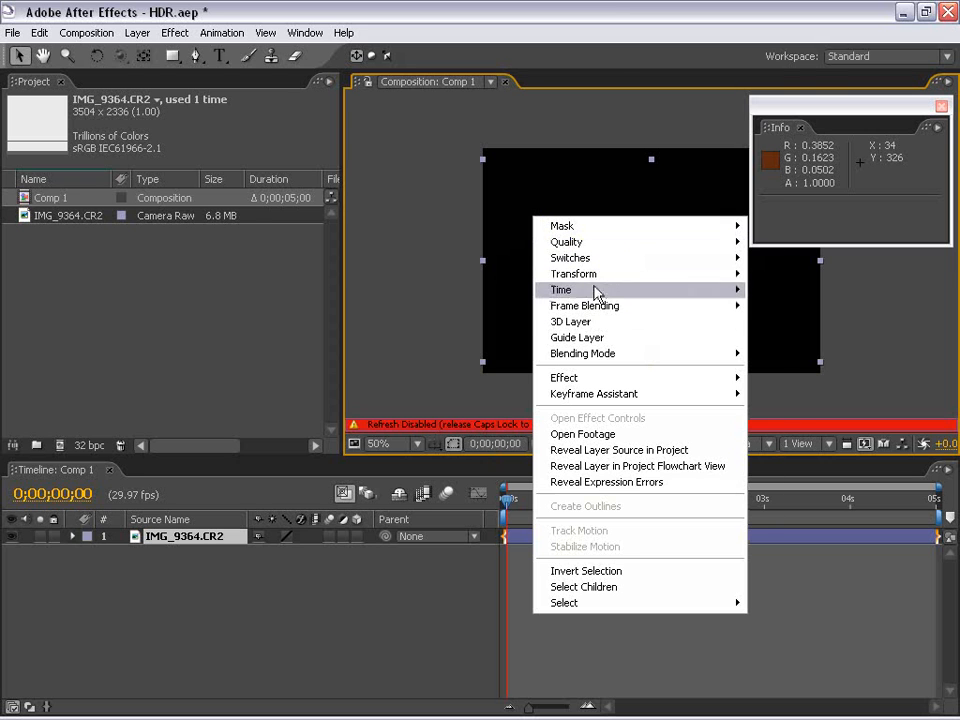
pyautogui.moveTo(640, 274)
pyautogui.click(876, 444)
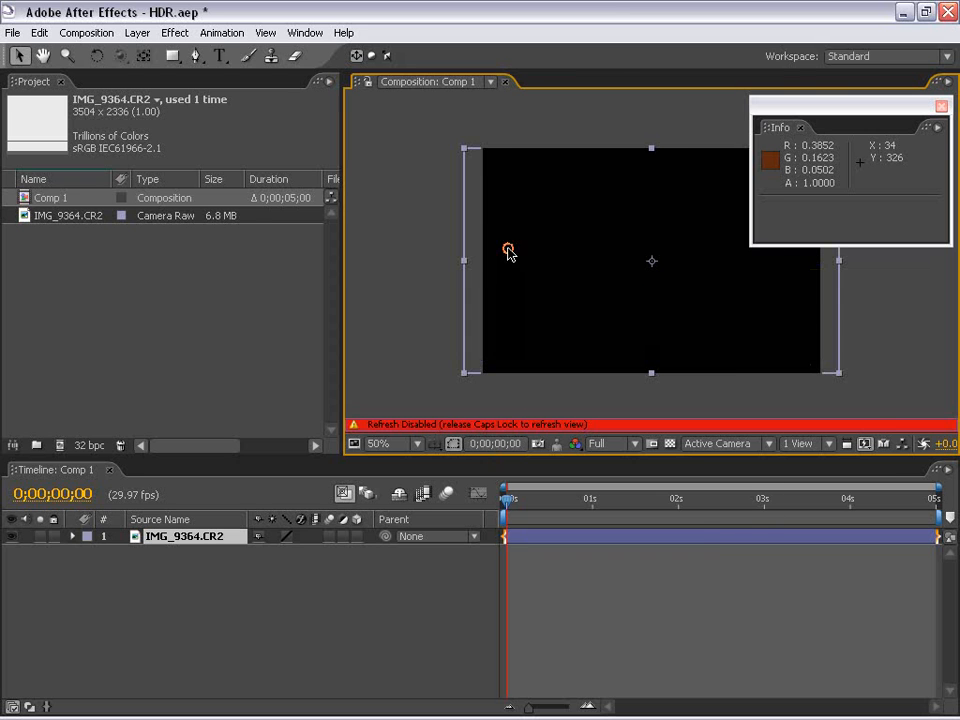
pyautogui.hotkey('ctrl', 'shift', 'c')
pyautogui.click(522, 534)
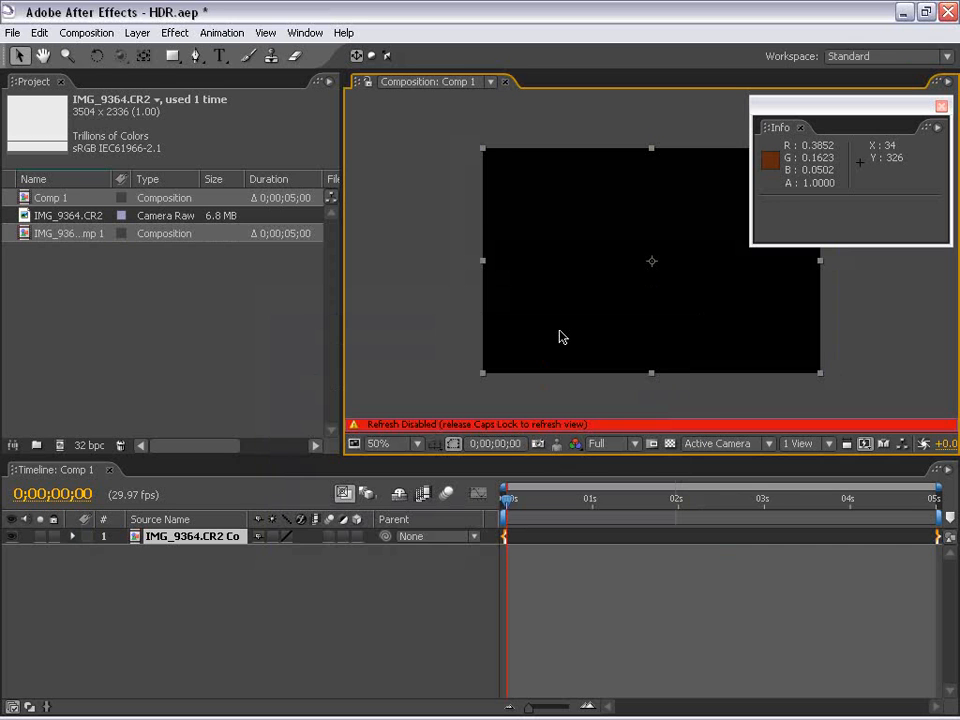
# - Apply Levels to the pre-composed photo with Clip To Output Black and Clip To Output White off and Input White at 0.1098
pyautogui.click(176, 32)
pyautogui.moveTo(230, 192)
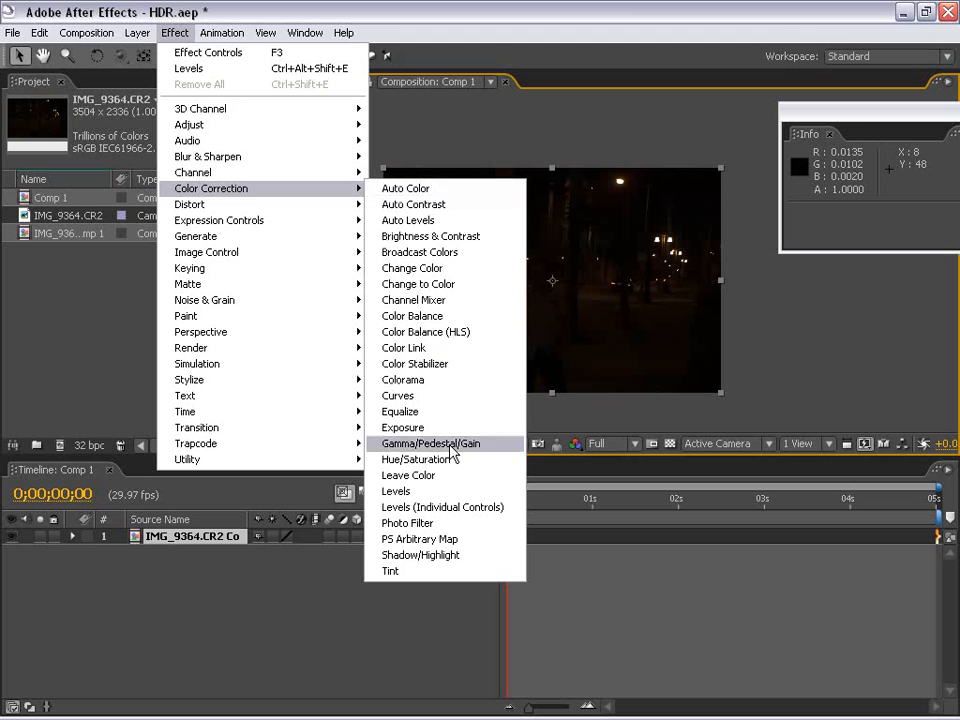
pyautogui.click(410, 492)
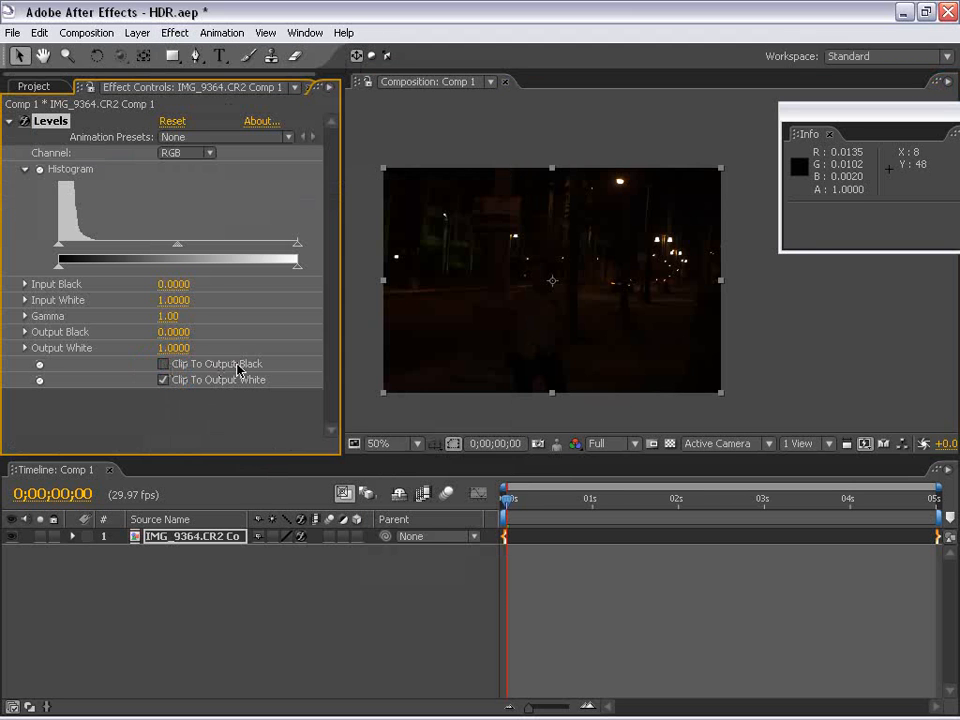
pyautogui.press('h')
pyautogui.moveTo(493, 323); pyautogui.dragTo(512, 315)
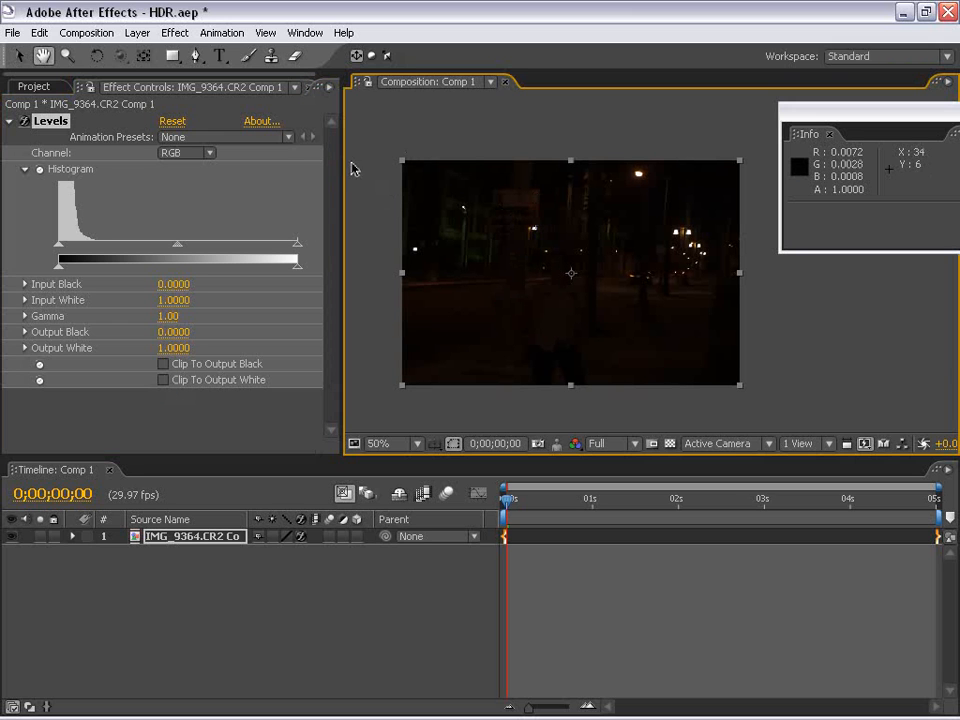
pyautogui.click(296, 245)
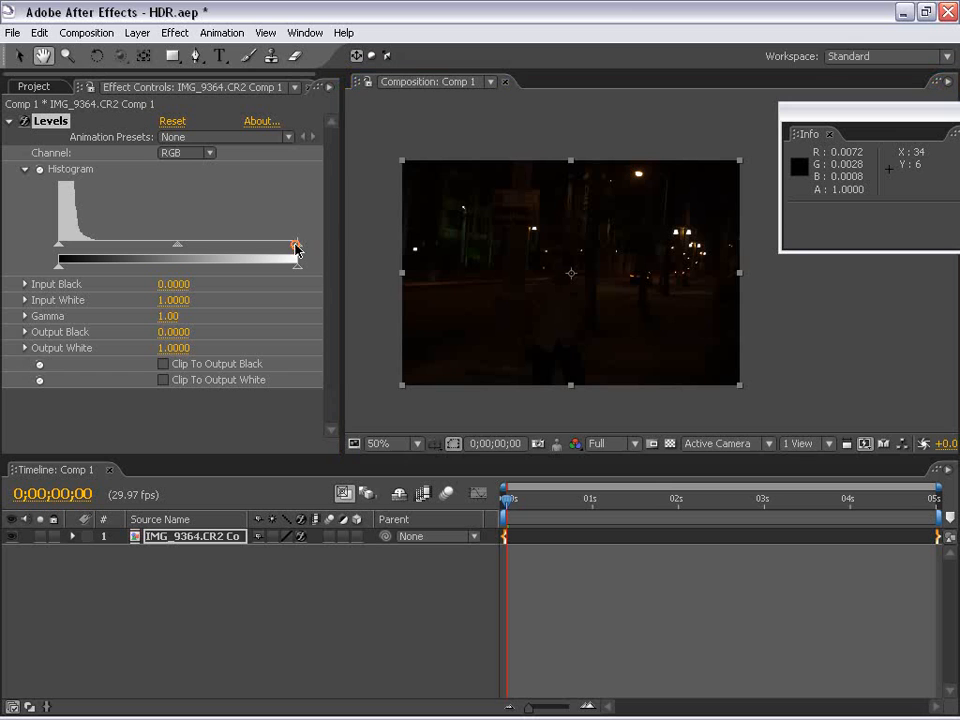
pyautogui.moveTo(280, 248); pyautogui.dragTo(85, 248)
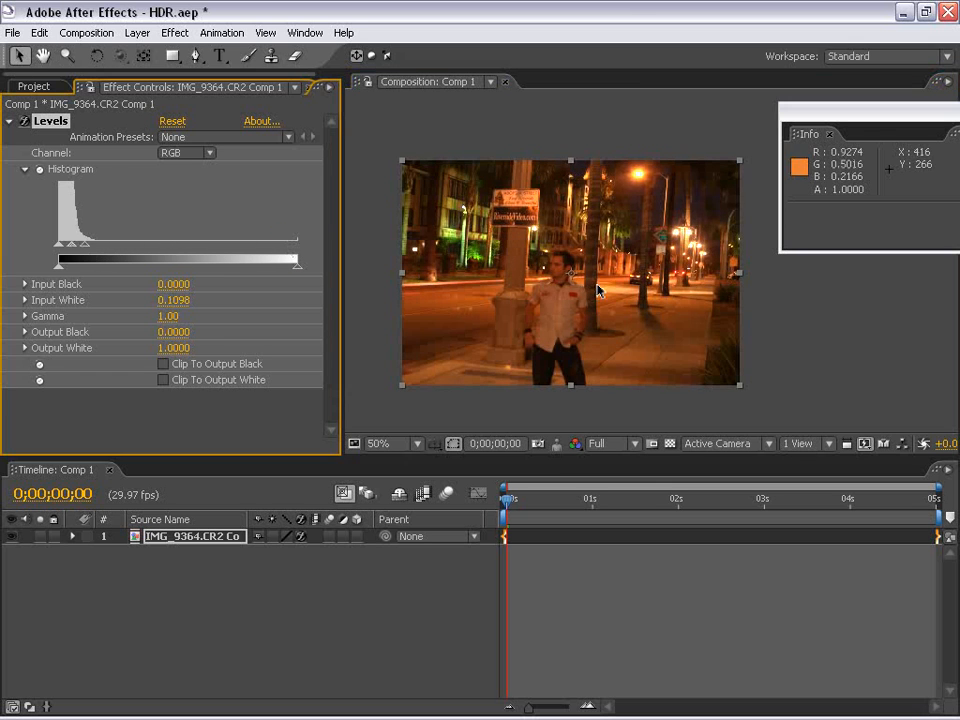
# - Examine the street lamps' color values at 200% zoom and compare the bright lamp with Levels off and on
pyautogui.scroll(1, 600, 304)
pyautogui.scroll(-1, 589, 317)
pyautogui.moveTo(609, 280); pyautogui.dragTo(590, 273)
pyautogui.scroll(1, 590, 273)
pyautogui.moveTo(680, 255); pyautogui.dragTo(583, 345)
pyautogui.scroll(1, 600, 274)
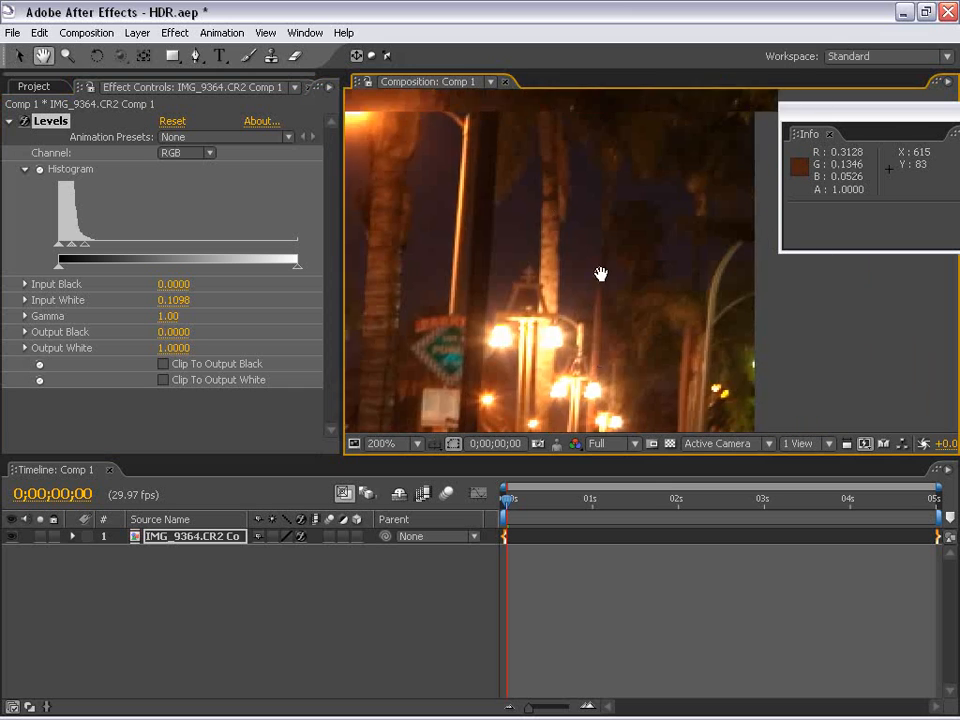
pyautogui.moveTo(560, 190); pyautogui.dragTo(660, 361)
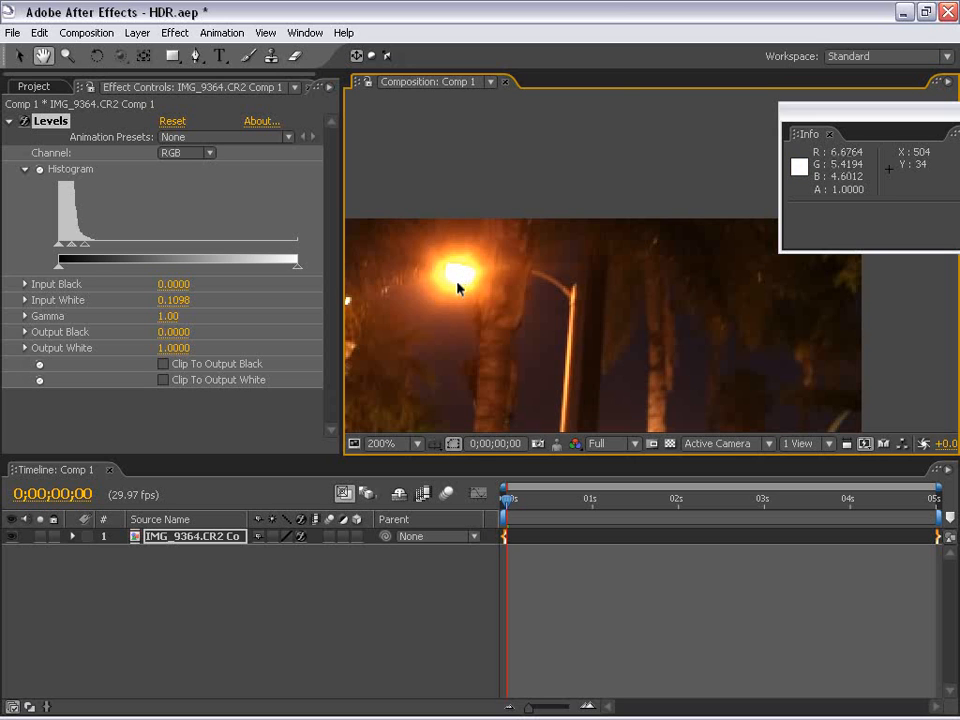
pyautogui.click(24, 120)
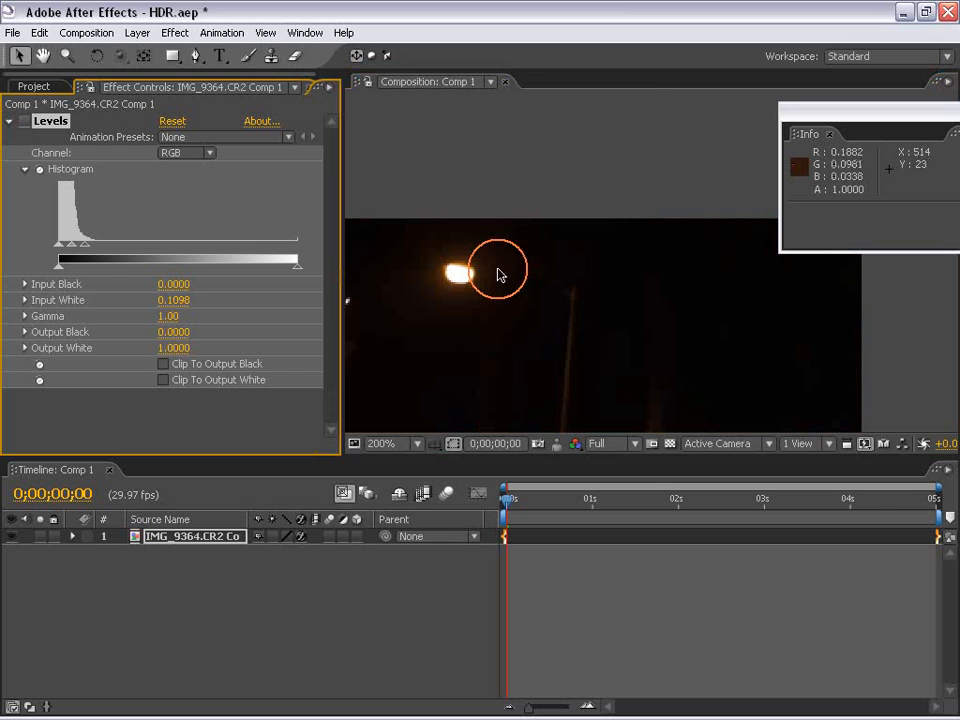
pyautogui.click(24, 122)
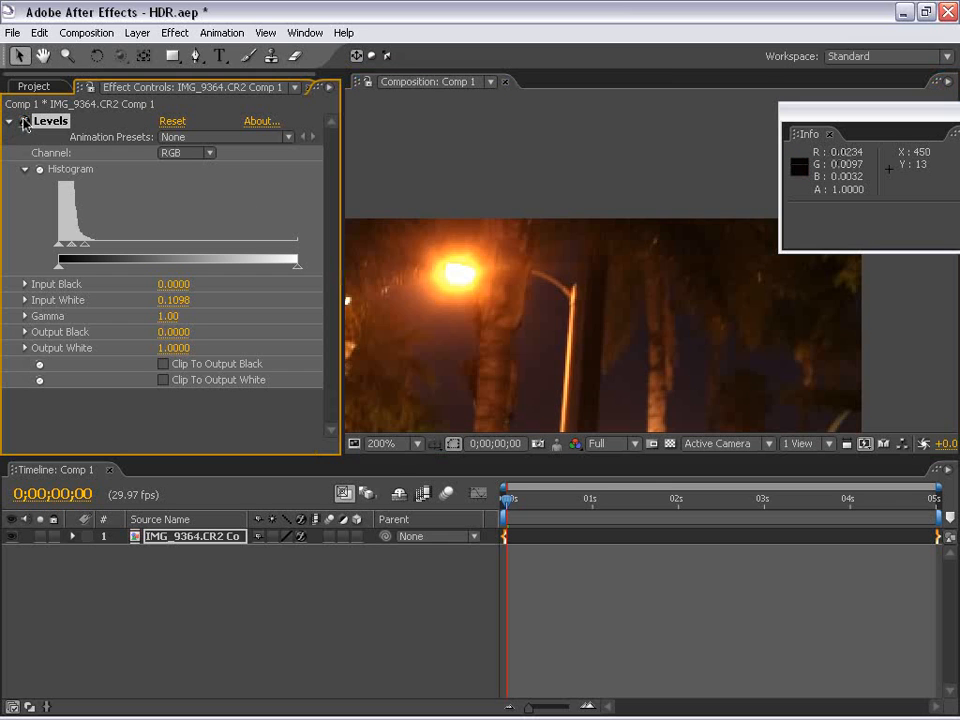
# - Examine the whole brightened photo and check the man and sidewalk at 100% zoom
pyautogui.scroll(-1, 564, 356)
pyautogui.scroll(-1, 536, 371)
pyautogui.moveTo(565, 320); pyautogui.dragTo(621, 296)
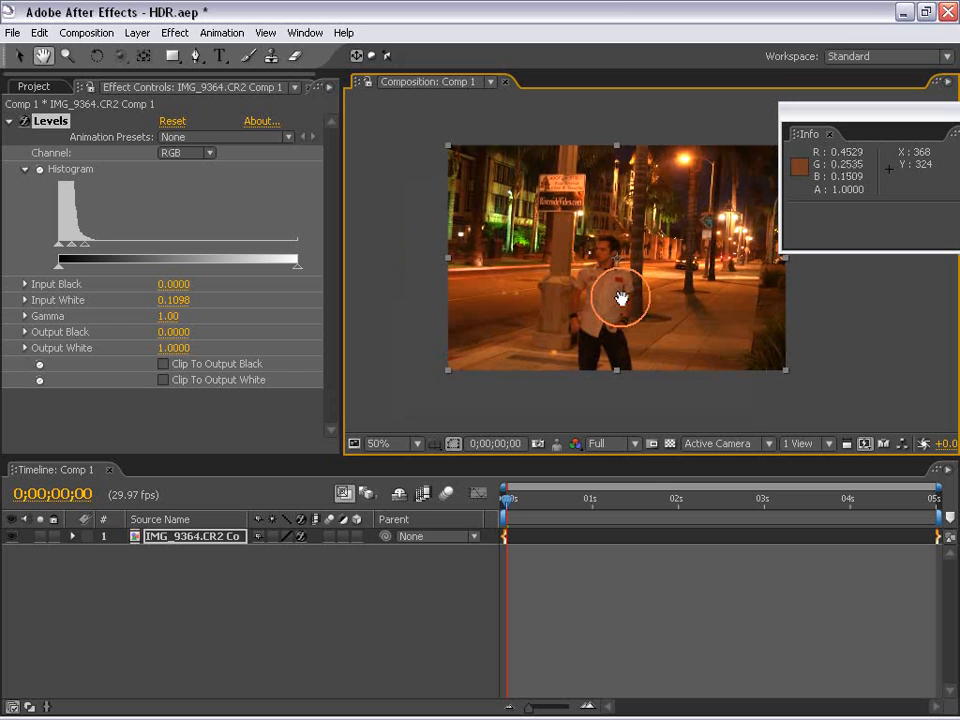
pyautogui.scroll(1, 662, 260)
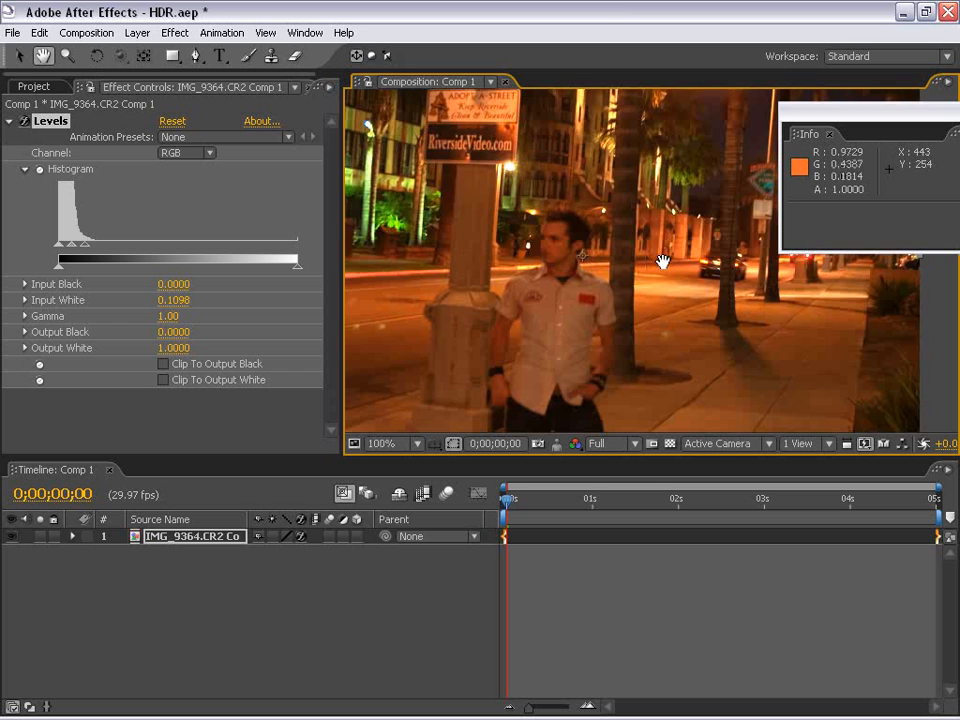
pyautogui.moveTo(680, 248); pyautogui.dragTo(628, 270)
pyautogui.scroll(-1, 572, 285)
pyautogui.moveTo(601, 316); pyautogui.dragTo(570, 315)
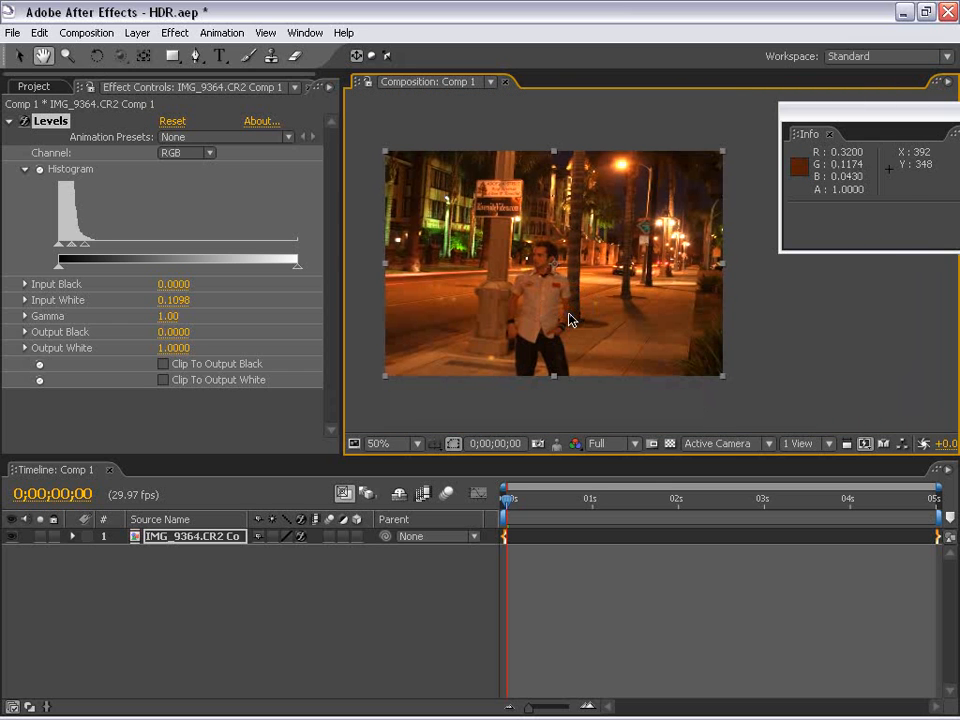
# - Apply Gaussian Blur to the photo layer with Blurriness 40.4 and examine the blurred street lights
pyautogui.click(172, 33)
pyautogui.moveTo(208, 156)
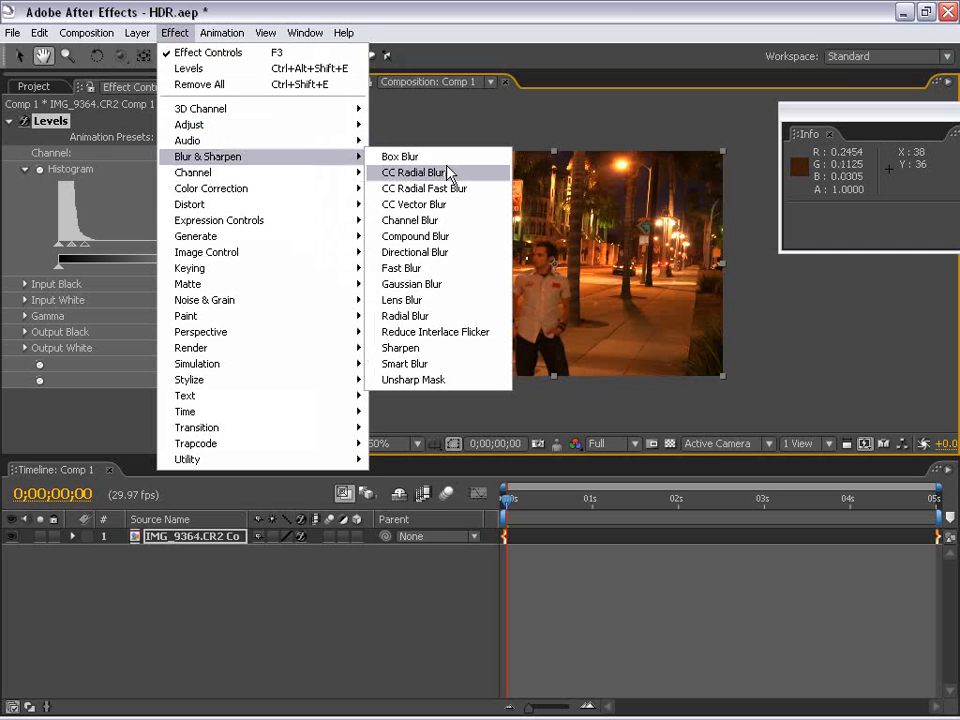
pyautogui.click(411, 284)
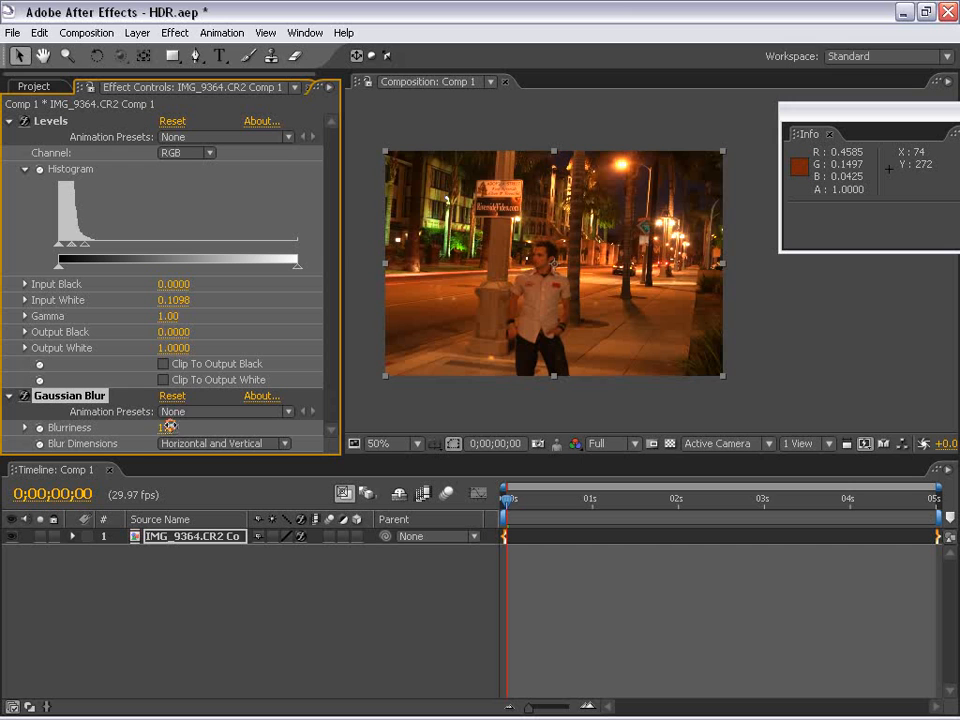
pyautogui.moveTo(170, 427); pyautogui.dragTo(480, 395)
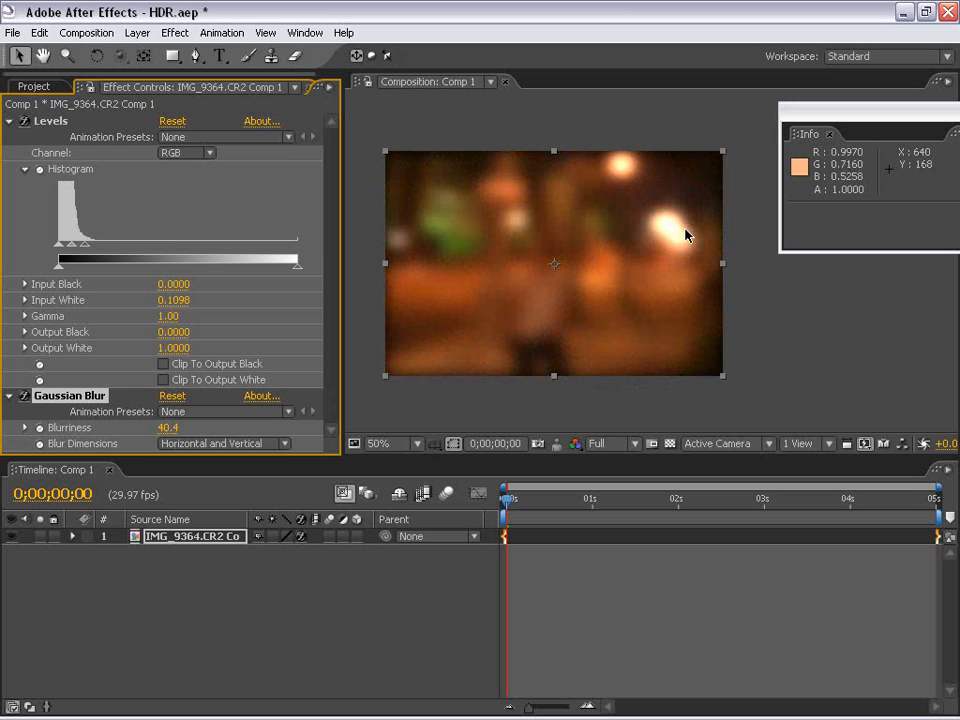
pyautogui.scroll(1, 664, 259)
pyautogui.moveTo(629, 164); pyautogui.dragTo(604, 296)
pyautogui.scroll(-1, 592, 310)
pyautogui.moveTo(567, 353); pyautogui.dragTo(592, 260)
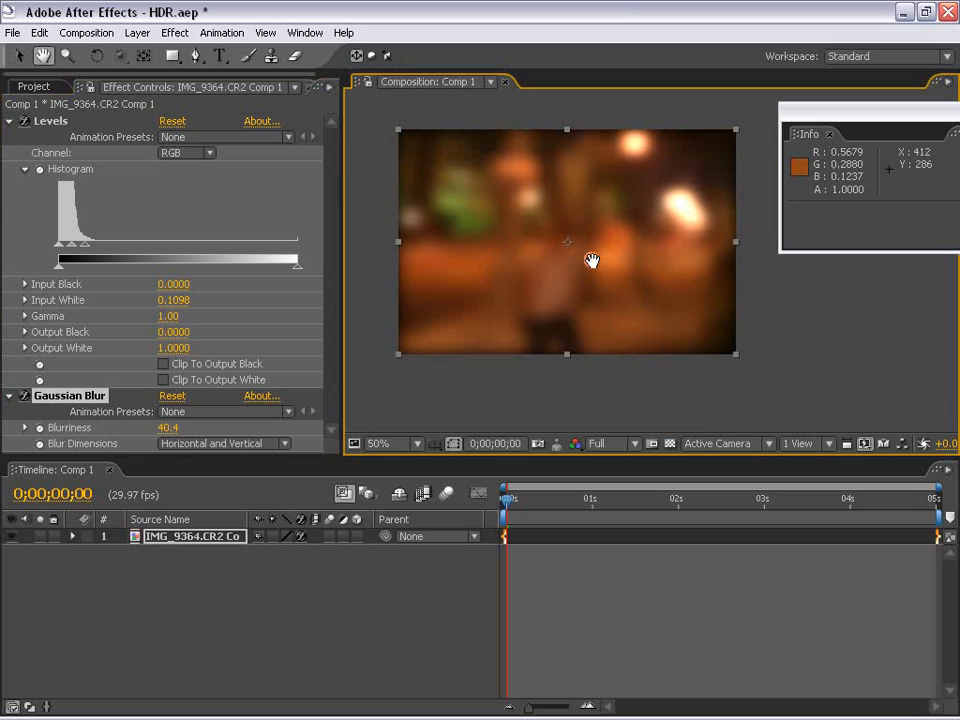
# - Delete the Gaussian Blur from the photo layer and collapse the Levels settings
pyautogui.click(42, 397)
pyautogui.press('Delete')
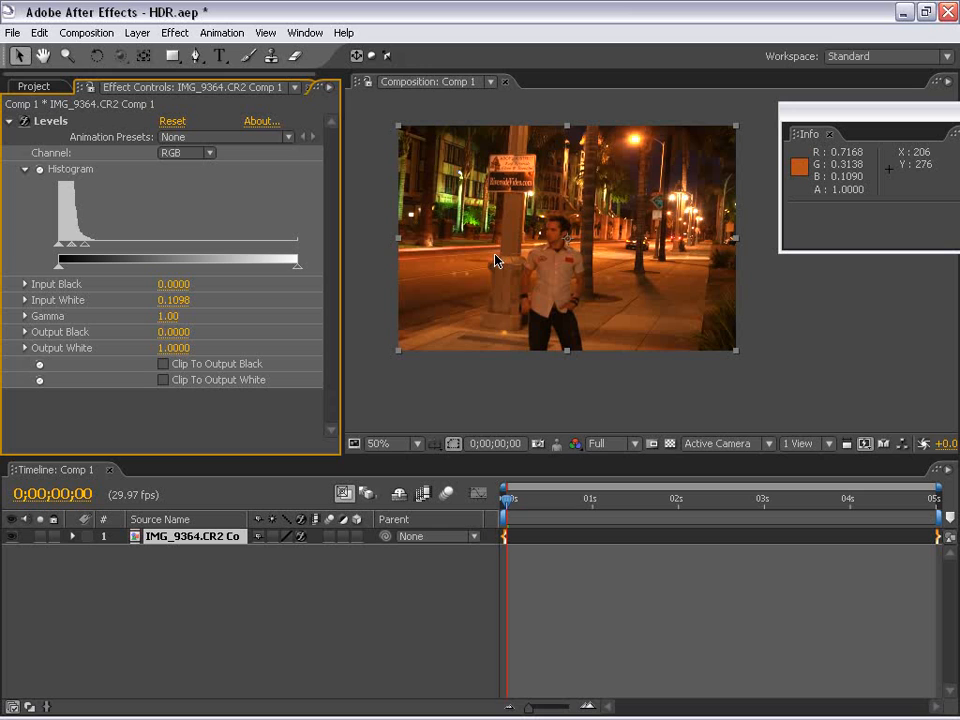
pyautogui.click(8, 121)
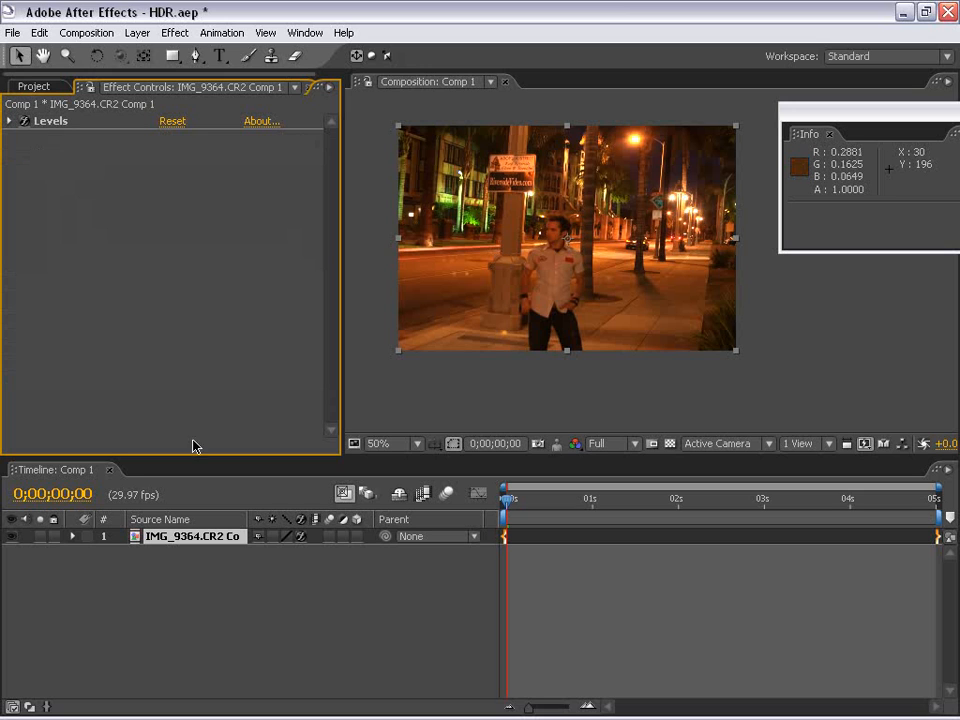
# - Animate the photo layer's Position from a keyframe at frame 0 to -324.0, 700.0 at frame 23
pyautogui.click(71, 537)
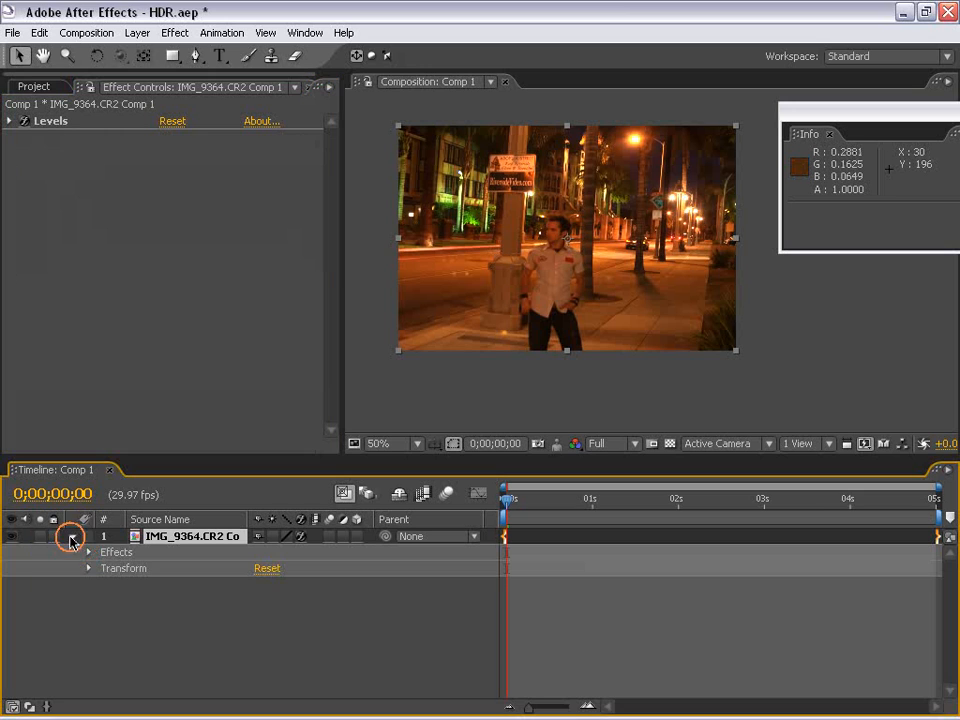
pyautogui.click(87, 568)
pyautogui.click(121, 600)
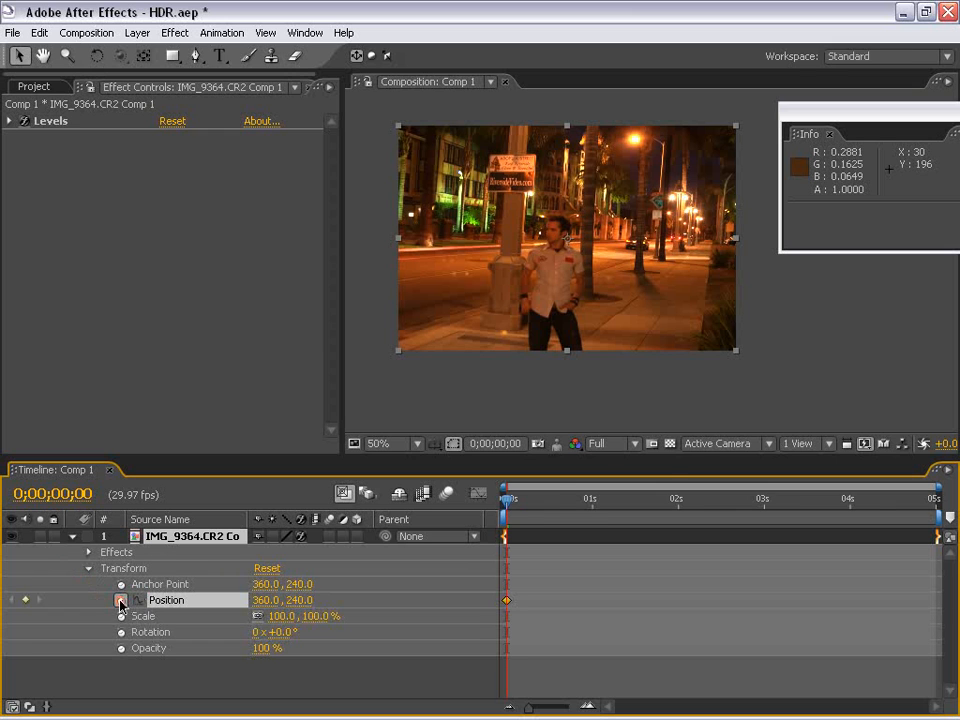
pyautogui.moveTo(551, 505); pyautogui.dragTo(571, 507)
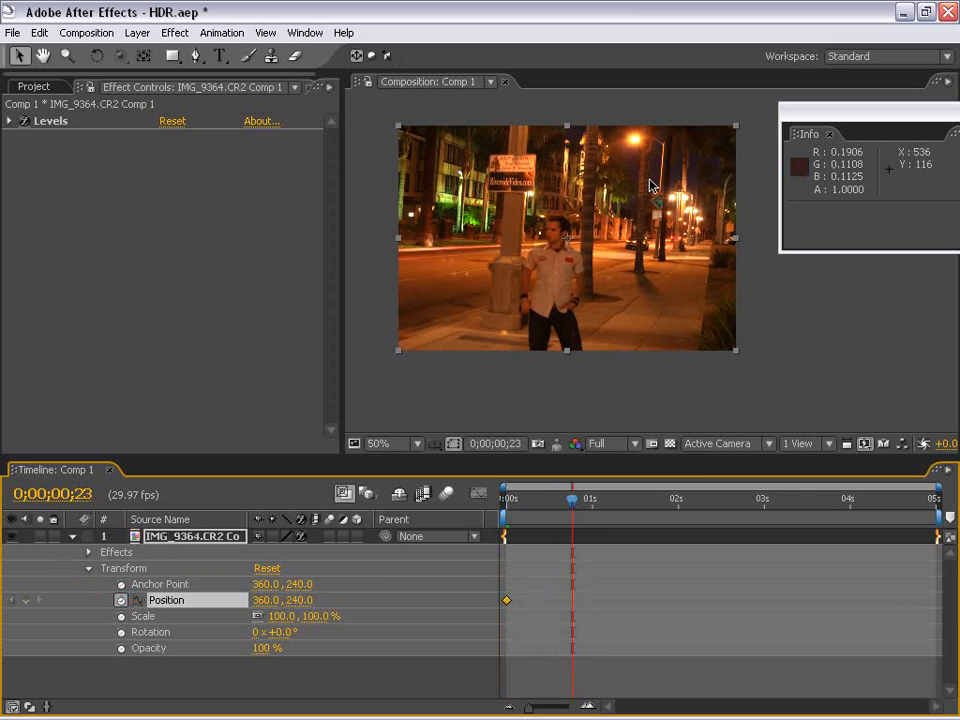
pyautogui.moveTo(713, 159); pyautogui.dragTo(373, 378)
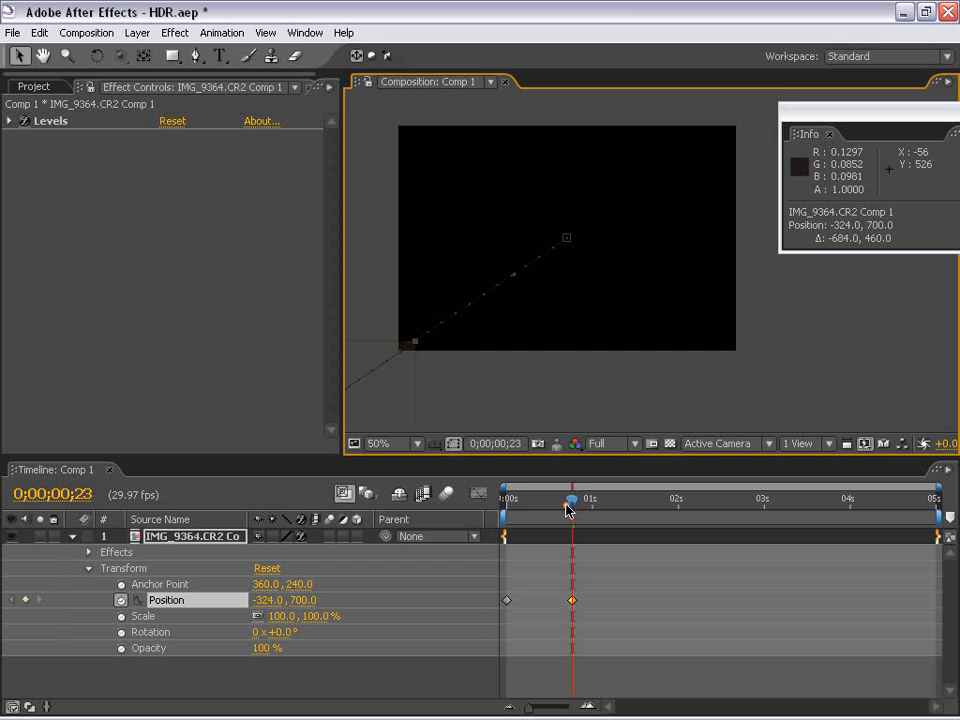
# - Set the photo's starting Position keyframe to 552.0, 144.0 and move the ending keyframe to frame 14
pyautogui.moveTo(566, 507); pyautogui.dragTo(505, 507)
pyautogui.moveTo(527, 260); pyautogui.dragTo(617, 215)
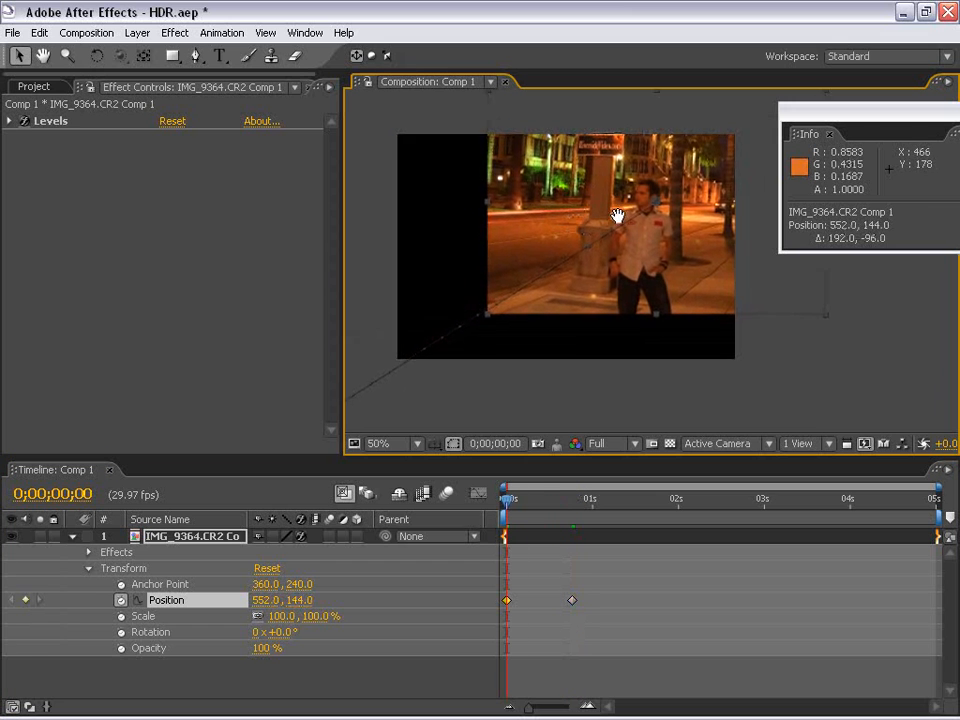
pyautogui.moveTo(505, 507)
pyautogui.mouseDown()
pyautogui.moveTo(552, 508)
pyautogui.moveTo(505, 508)
pyautogui.mouseUp()
pyautogui.moveTo(572, 605); pyautogui.dragTo(552, 605)
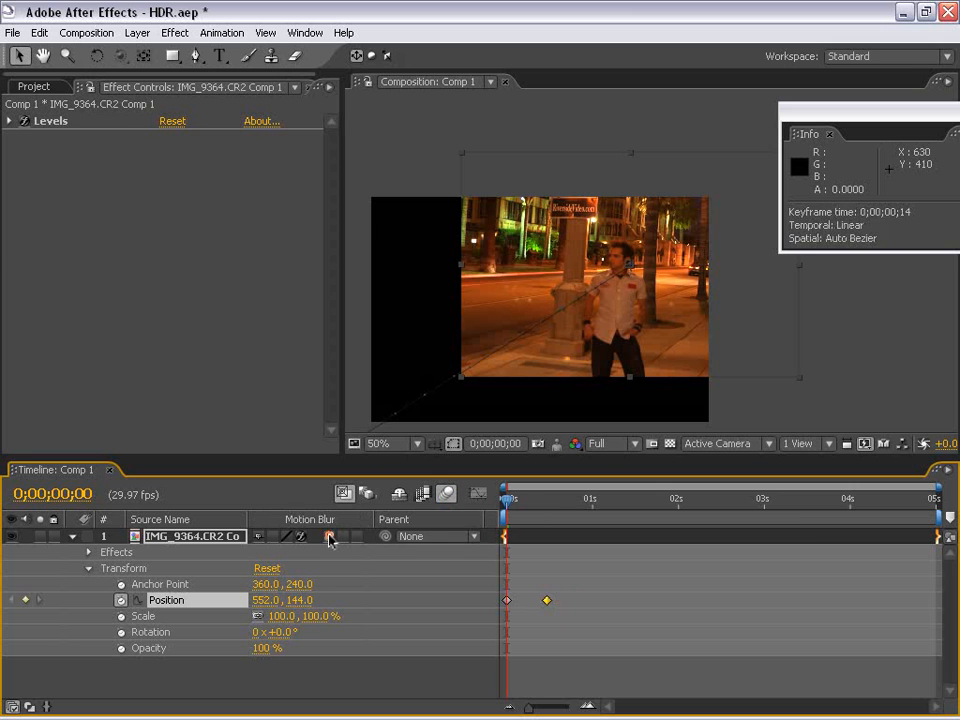
# - Enable motion blur for the composition and the photo layer, and check the streaked lights at frame 4
pyautogui.click(446, 494)
pyautogui.moveTo(510, 498); pyautogui.dragTo(523, 500)
pyautogui.scroll(1, 552, 346)
pyautogui.press('h')
pyautogui.moveTo(552, 346); pyautogui.dragTo(581, 259)
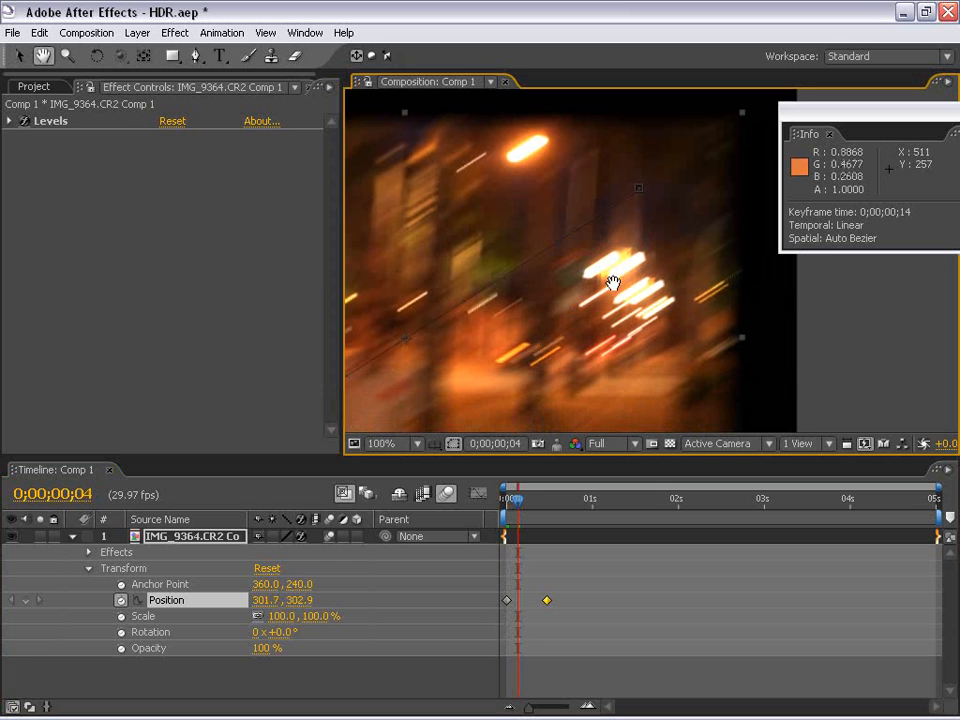
# - Examine the motion-blurred street lights at frames 2 and 4, both close up and across the whole frame
pyautogui.scroll(-1, 613, 283)
pyautogui.moveTo(556, 342); pyautogui.dragTo(615, 273)
pyautogui.moveTo(517, 499)
pyautogui.mouseDown()
pyautogui.moveTo(528, 499)
pyautogui.moveTo(511, 506)
pyautogui.mouseUp()
pyautogui.scroll(1, 699, 163)
pyautogui.press('space')
pyautogui.moveTo(697, 190); pyautogui.dragTo(520, 326)
pyautogui.scroll(-1, 557, 281)
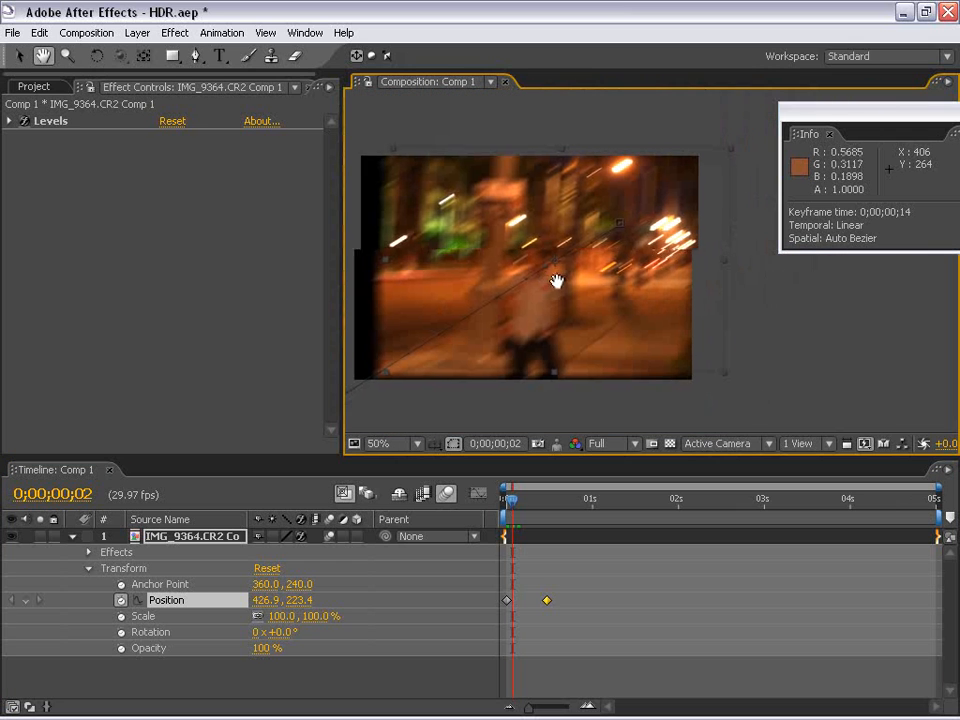
pyautogui.moveTo(519, 516)
pyautogui.mouseDown()
pyautogui.moveTo(526, 508)
pyautogui.moveTo(517, 506)
pyautogui.mouseUp()
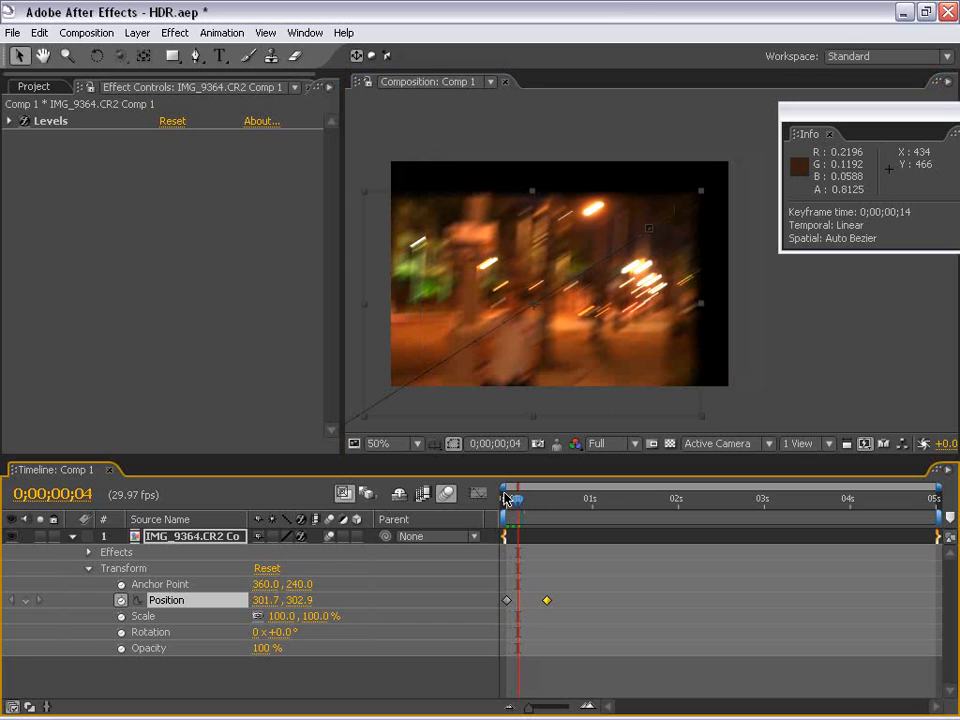
# - Set the composition's shutter angle to 350 and examine the light streaks at 100% zoom
pyautogui.click(70, 35)
pyautogui.click(70, 75)
pyautogui.click(246, 284)
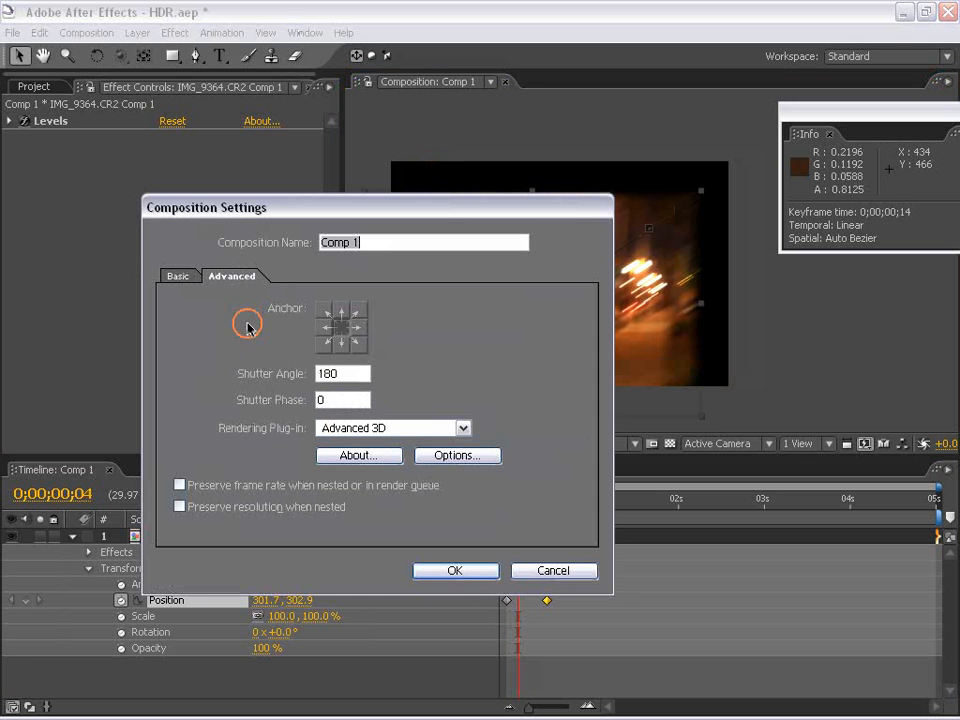
pyautogui.moveTo(337, 373); pyautogui.dragTo(292, 375)
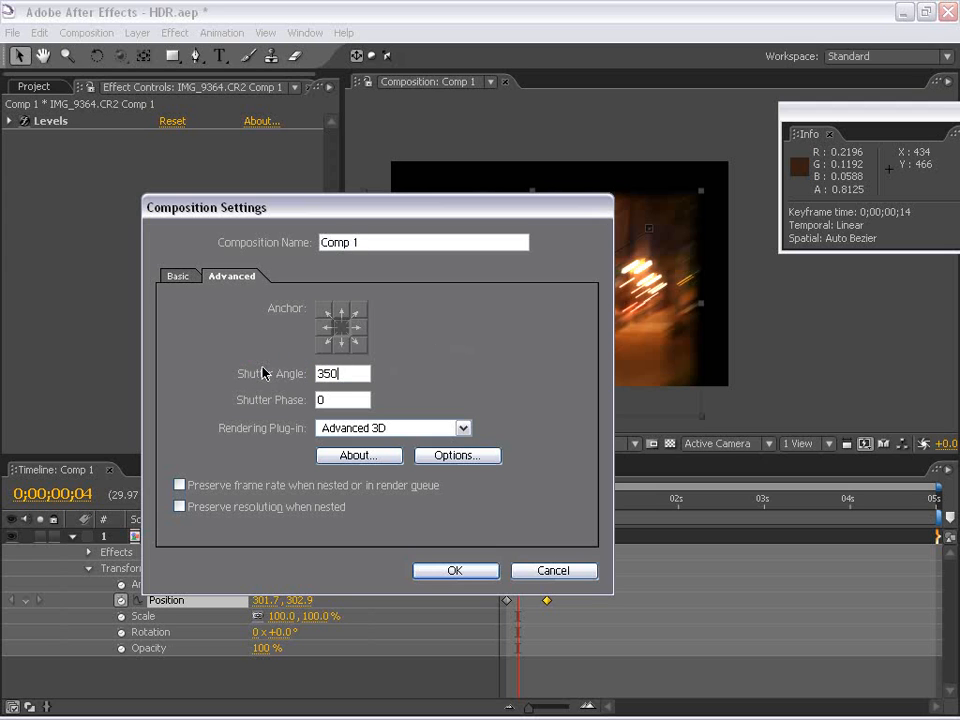
pyautogui.click(486, 575)
pyautogui.press('h')
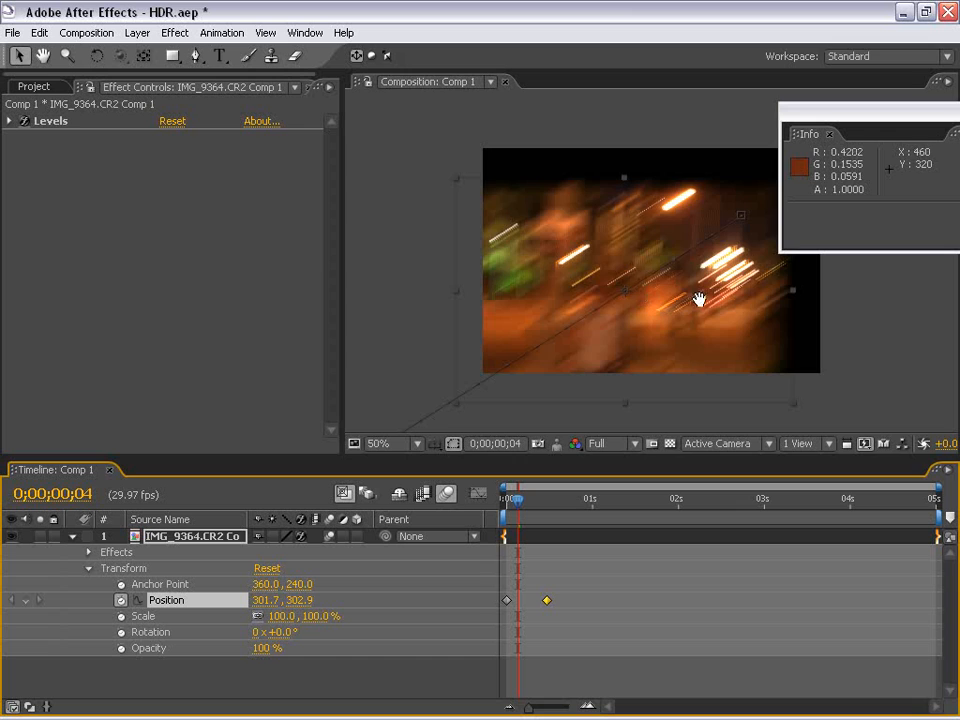
pyautogui.moveTo(757, 299); pyautogui.dragTo(623, 292)
pyautogui.scroll(1, 623, 292)
pyautogui.moveTo(485, 294); pyautogui.dragTo(553, 296)
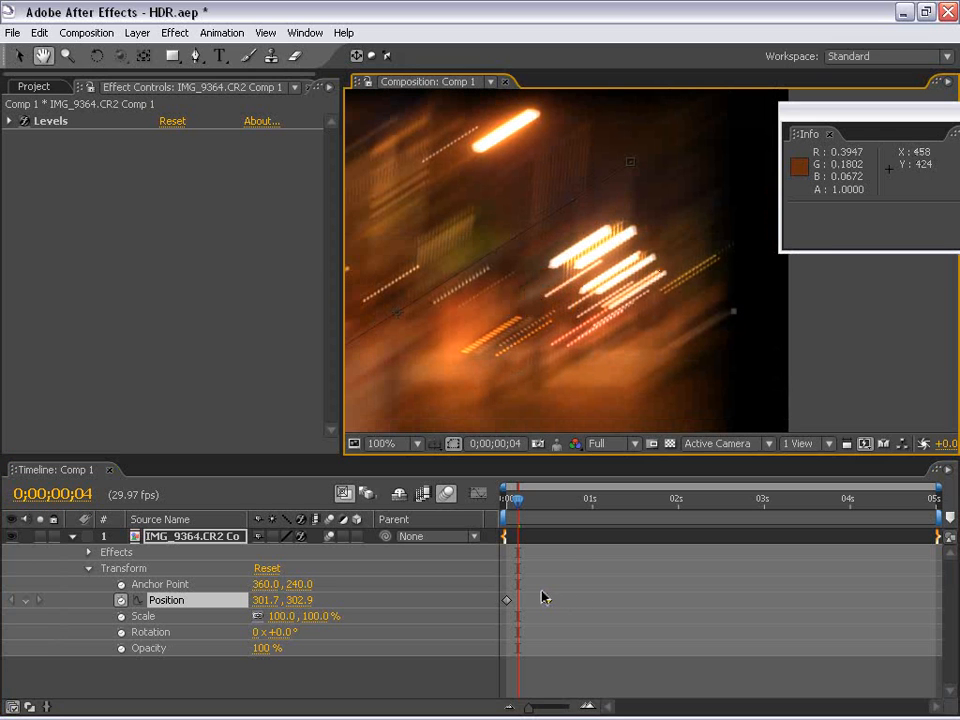
# - Move the ending Position keyframe farther along the timeline to slow the photo's motion, and check the blur at frame 4
pyautogui.moveTo(547, 602); pyautogui.dragTo(566, 600)
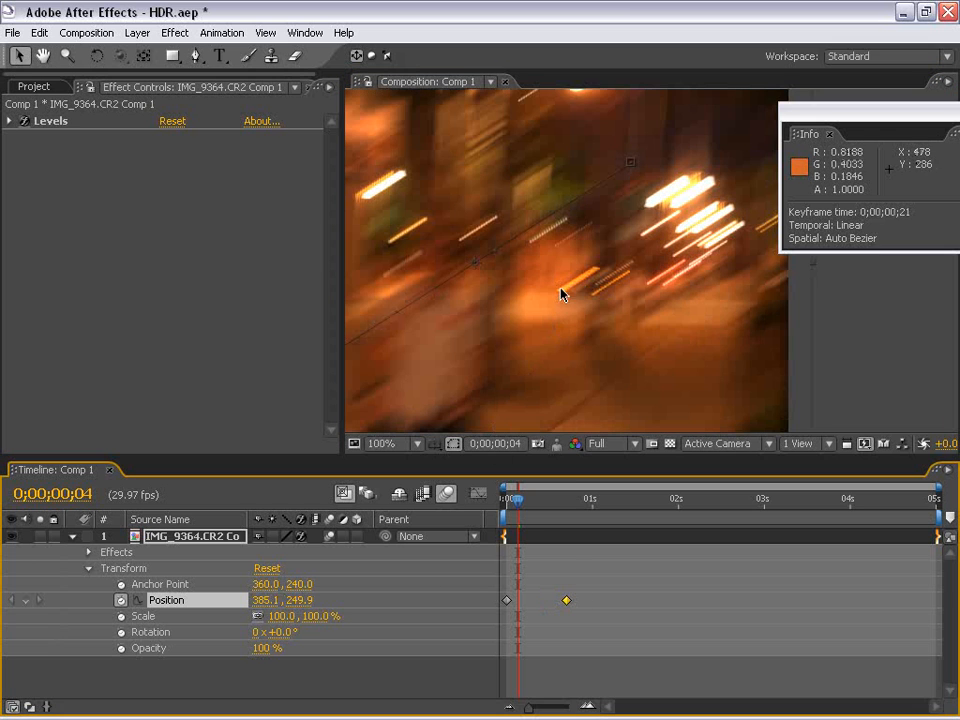
pyautogui.scroll(-1, 568, 330)
pyautogui.press('h')
pyautogui.moveTo(570, 311); pyautogui.dragTo(560, 306)
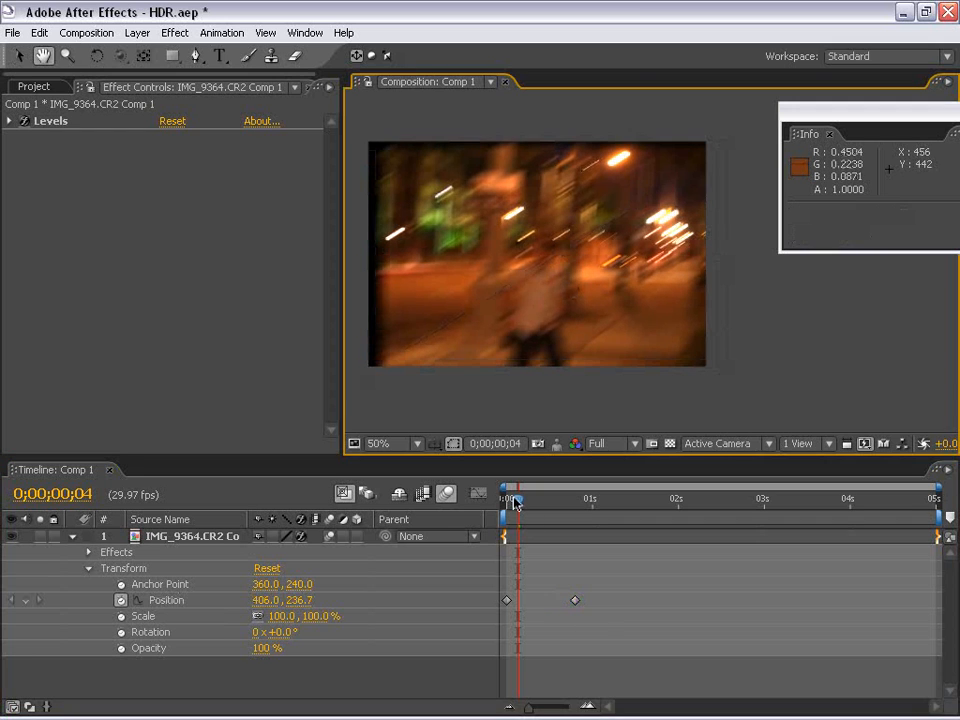
# - Apply Easy Ease to both Position keyframes and play a RAM preview of the movement
pyautogui.press('v')
pyautogui.moveTo(640, 604); pyautogui.dragTo(490, 617)
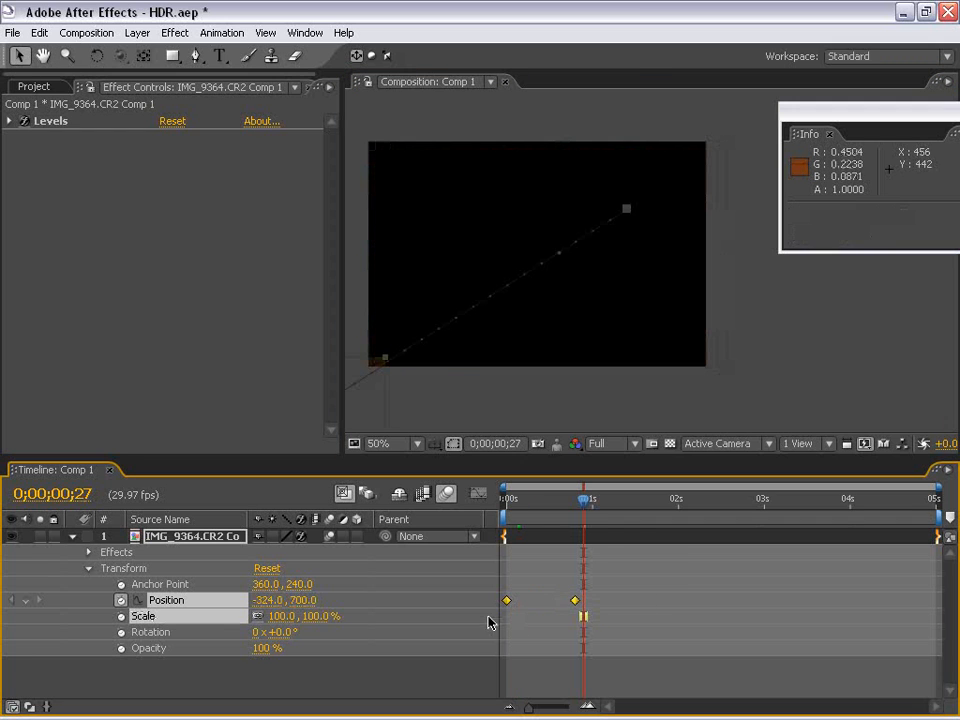
pyautogui.moveTo(639, 537); pyautogui.dragTo(461, 604)
pyautogui.hotkey('ctrl', 'z')
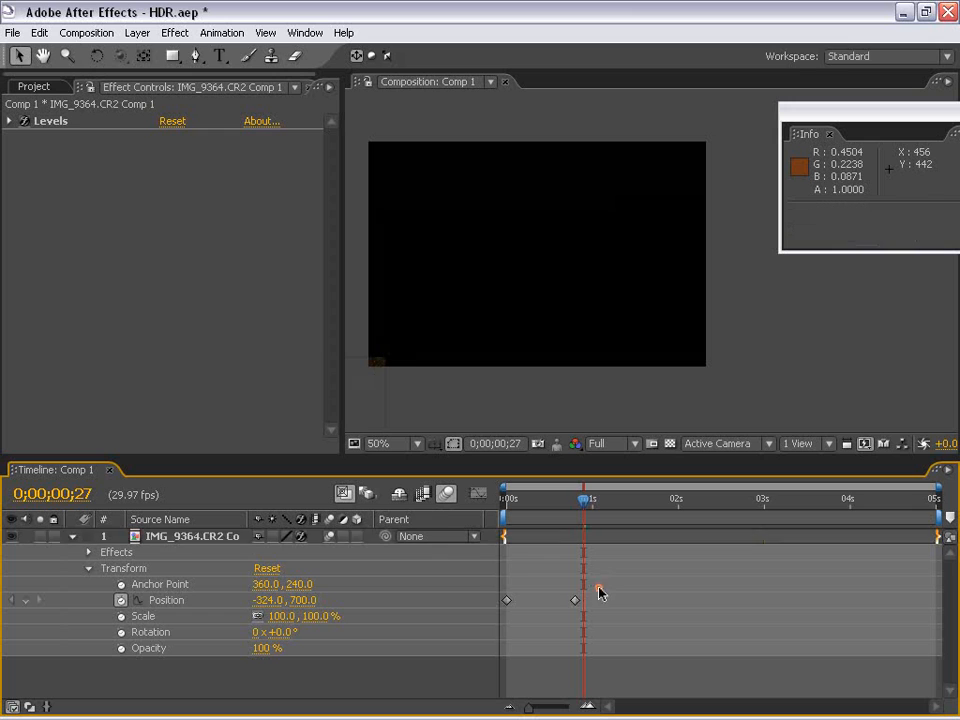
pyautogui.moveTo(638, 578); pyautogui.dragTo(468, 632)
pyautogui.press('KP_0')
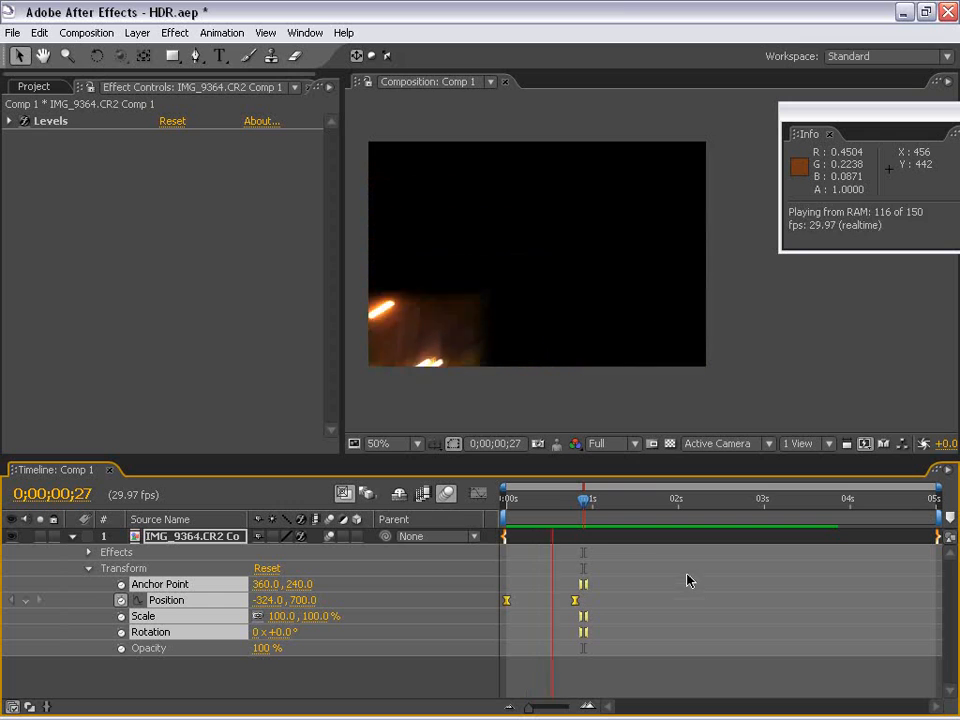
pyautogui.click(639, 570)
# - Compare the motion-blurred lights at frame 7 with the project set to 8 bpc and 32 bpc, finishing in 32 bpc
pyautogui.moveTo(584, 498); pyautogui.dragTo(526, 501)
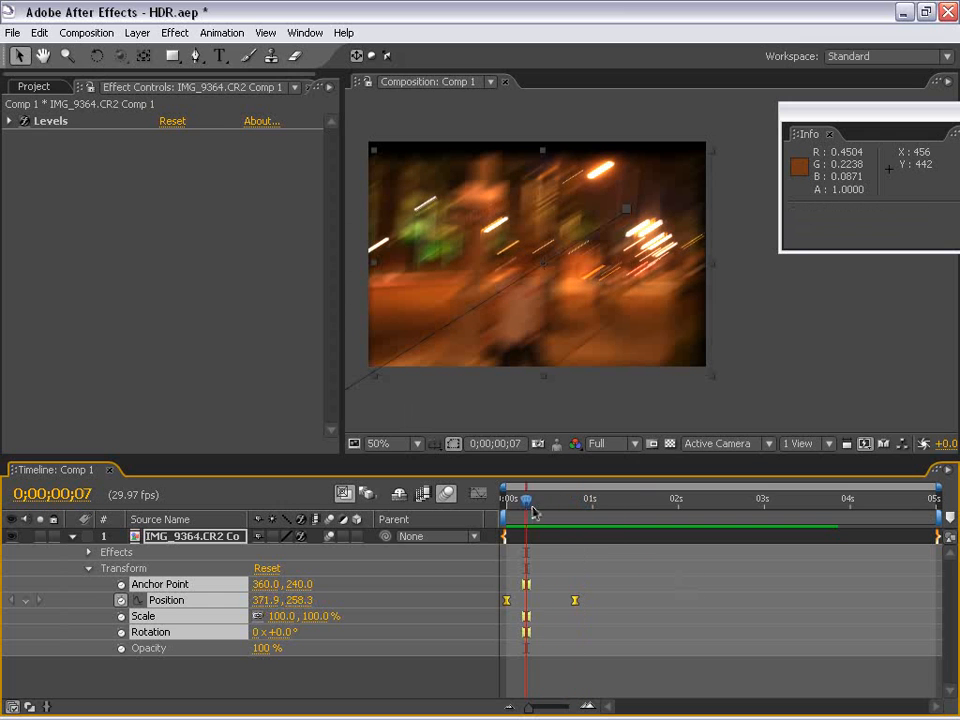
pyautogui.click(32, 87)
pyautogui.keyDown('alt'); pyautogui.click(90, 446); pyautogui.keyUp('alt')
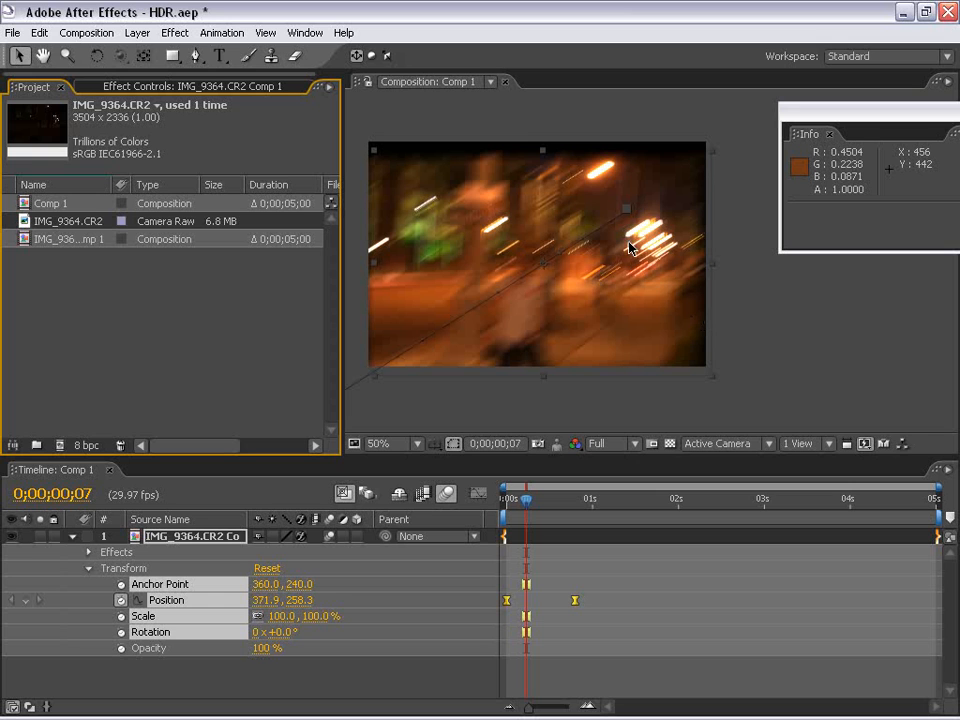
pyautogui.scroll(1, 578, 279)
pyautogui.scroll(-1, 615, 275)
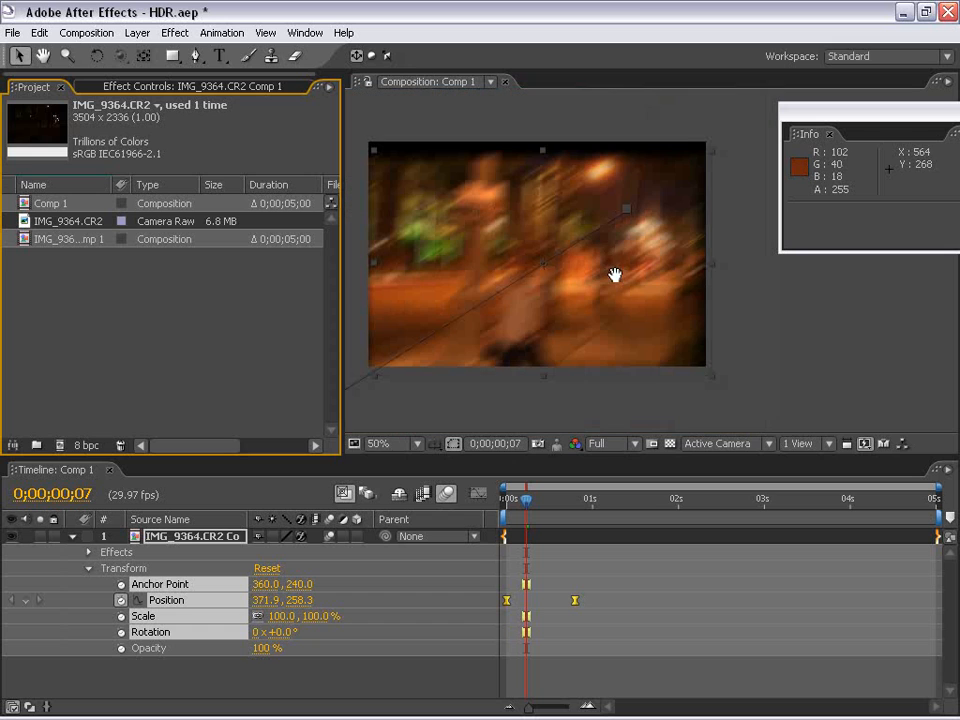
pyautogui.moveTo(595, 250); pyautogui.dragTo(620, 243)
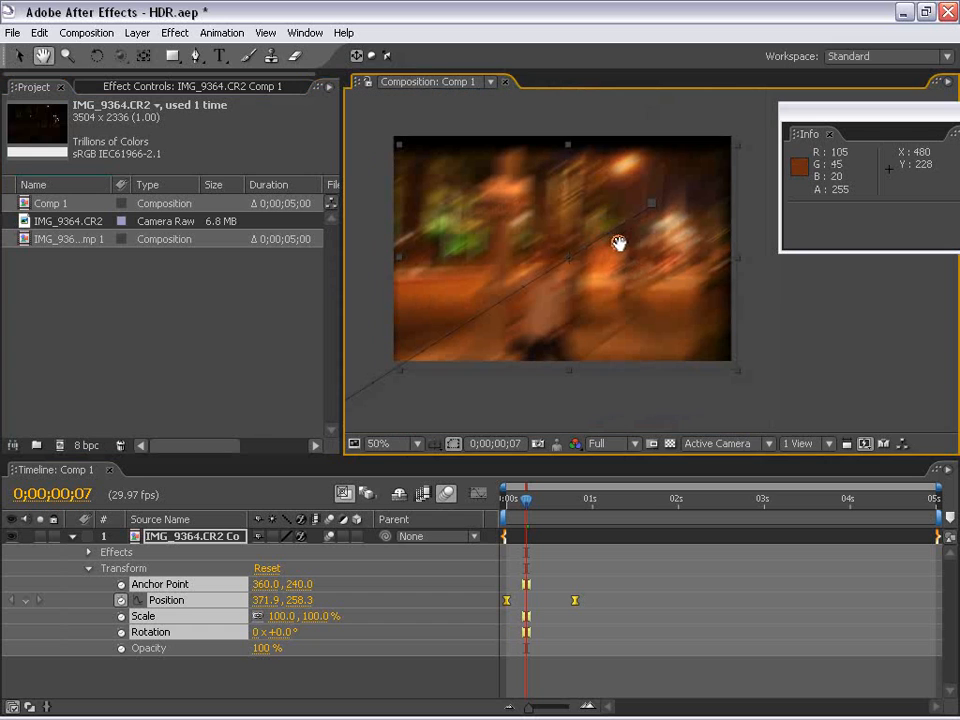
pyautogui.keyDown('alt'); pyautogui.click(90, 446); pyautogui.keyUp('alt')
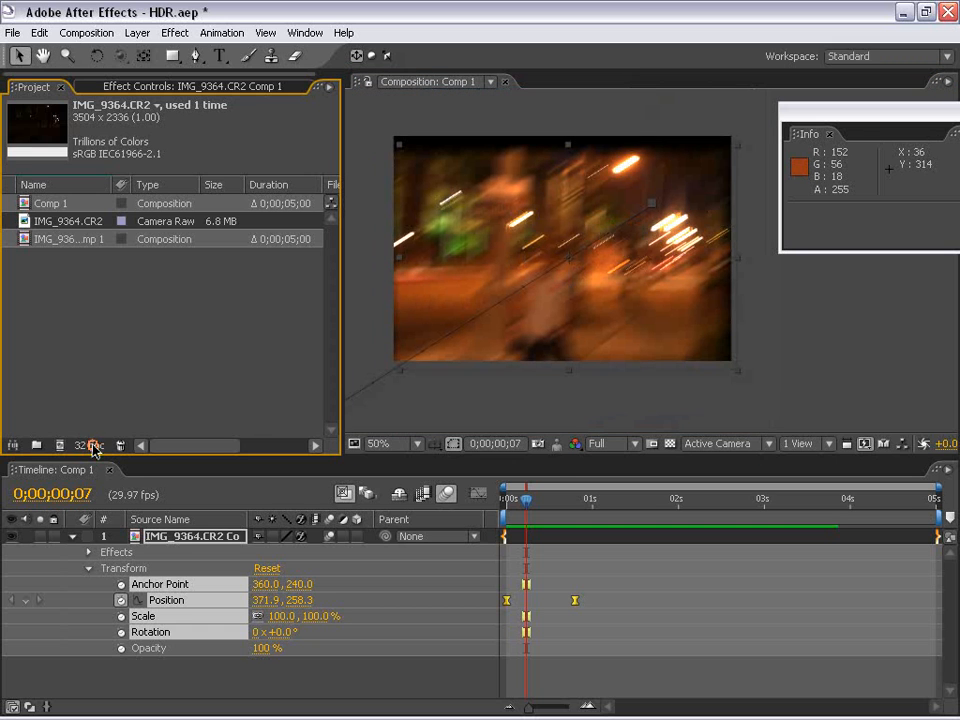
pyautogui.keyDown('alt'); pyautogui.click(92, 446); pyautogui.keyUp('alt')
pyautogui.keyDown('alt'); pyautogui.click(92, 446); pyautogui.keyUp('alt')
pyautogui.keyDown('alt'); pyautogui.click(92, 446); pyautogui.keyUp('alt')
# - Delete the photo layer from Comp 1
pyautogui.click(632, 624)
pyautogui.moveTo(527, 500)
pyautogui.mouseDown()
pyautogui.moveTo(565, 502)
pyautogui.moveTo(514, 507)
pyautogui.mouseUp()
pyautogui.click(562, 541)
pyautogui.press('Delete')
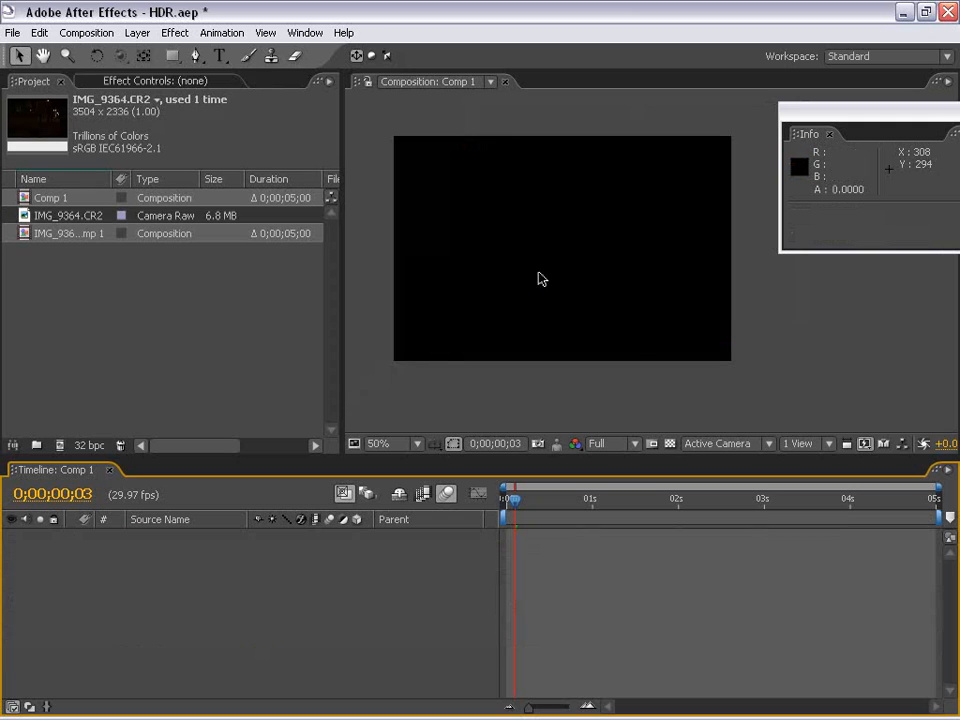
pyautogui.press('space')
pyautogui.moveTo(542, 246); pyautogui.dragTo(549, 271)
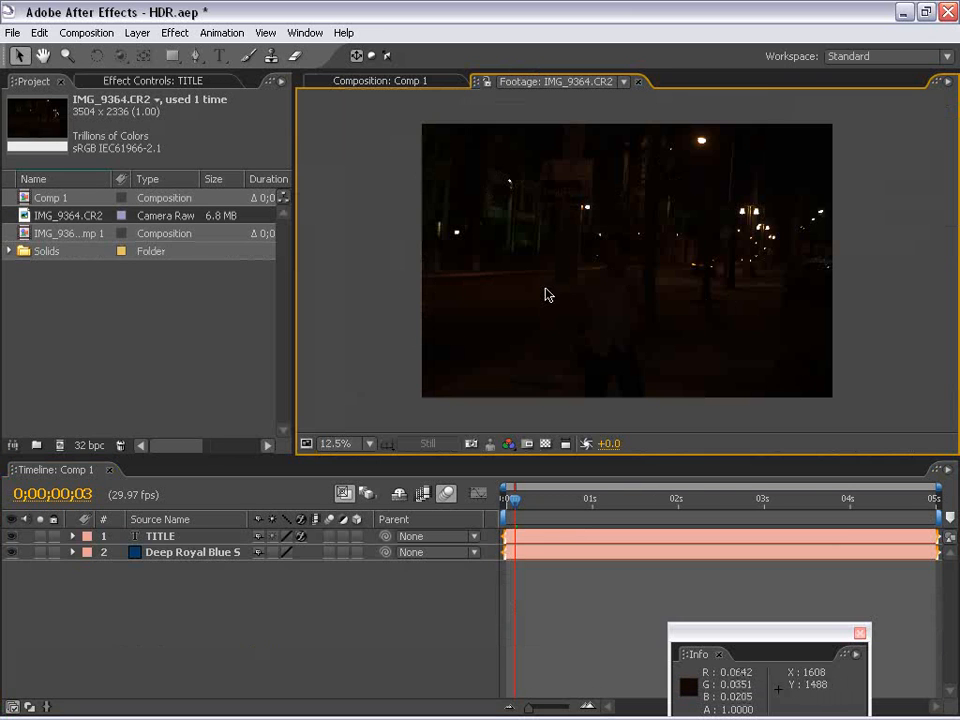
# - Open IMG_6107.CR2 from the 20D folder in the image viewer, page through the pool exposures, and close the viewer
pyautogui.click(167, 342)
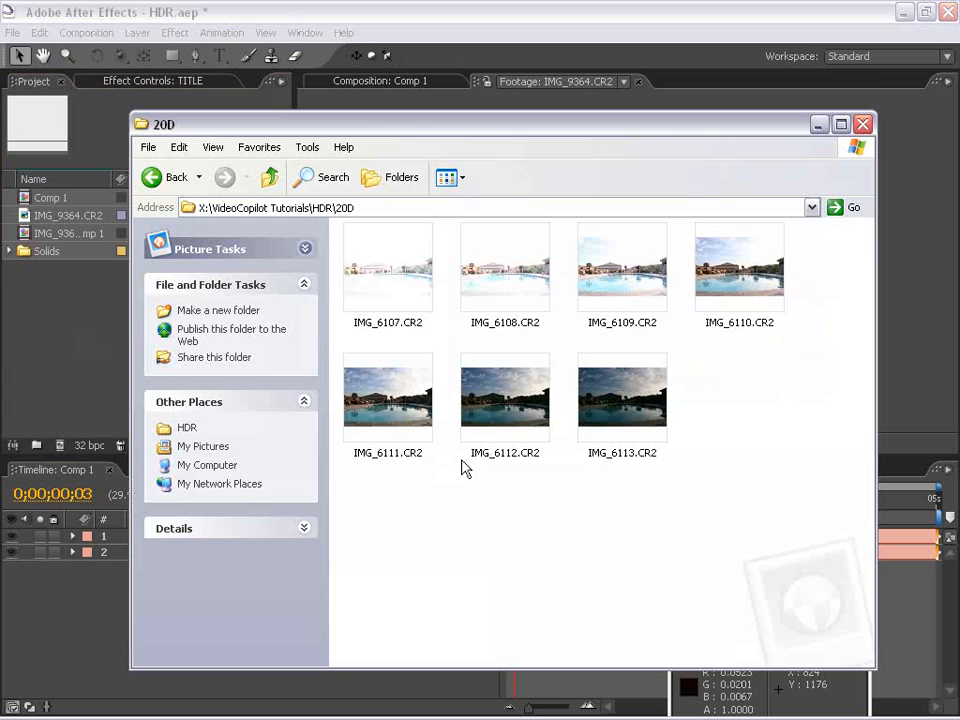
pyautogui.click(568, 424)
pyautogui.doubleClick(380, 268)
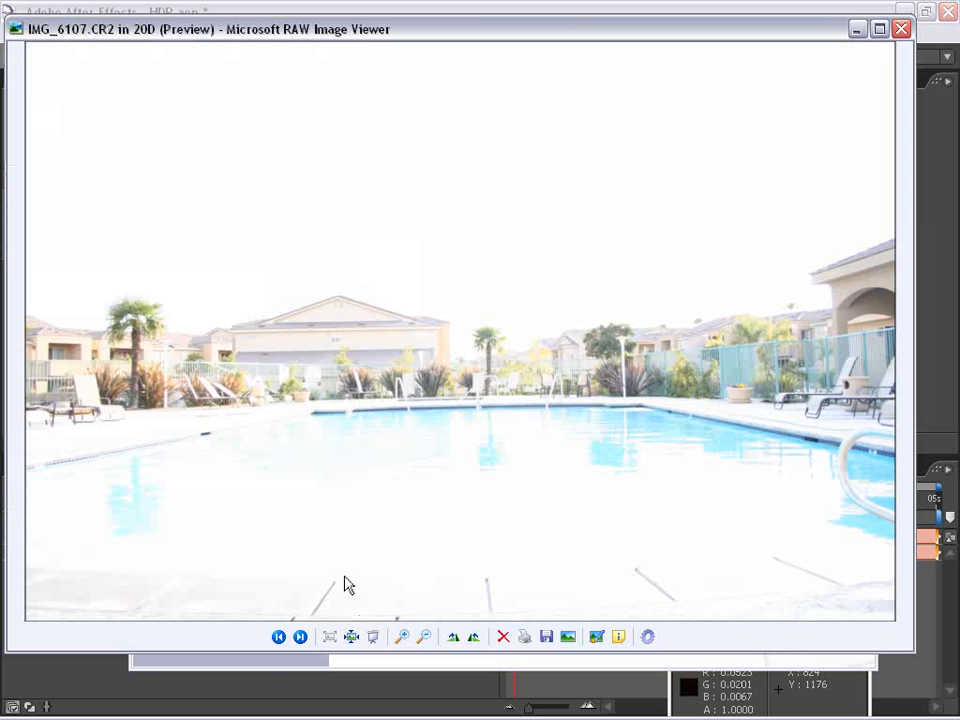
pyautogui.click(300, 637)
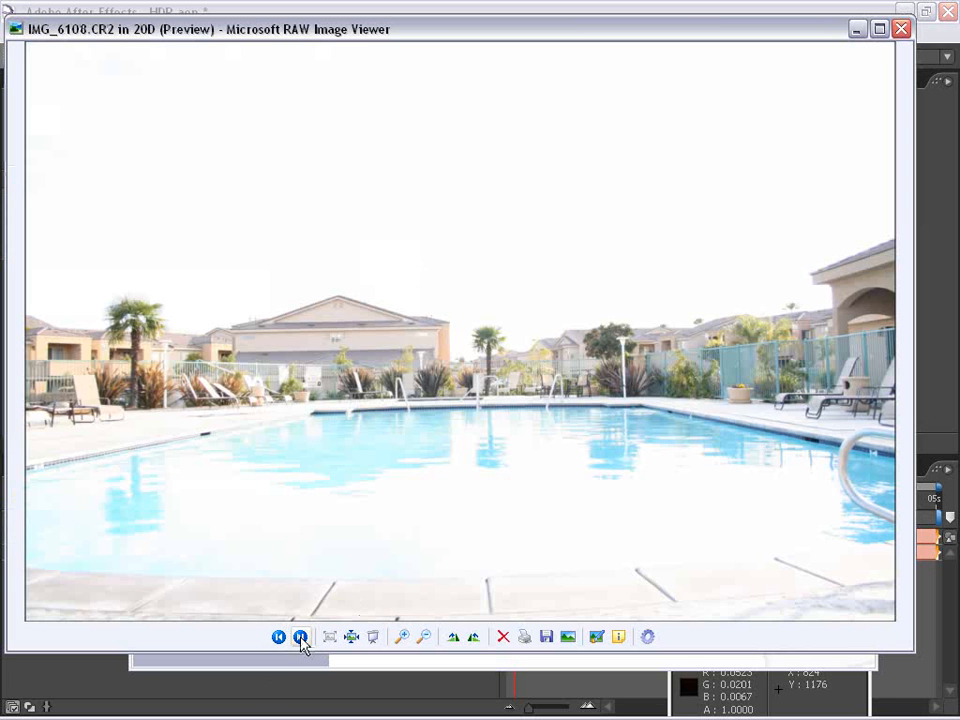
pyautogui.click(300, 637)
pyautogui.click(300, 637)
pyautogui.click(300, 637)
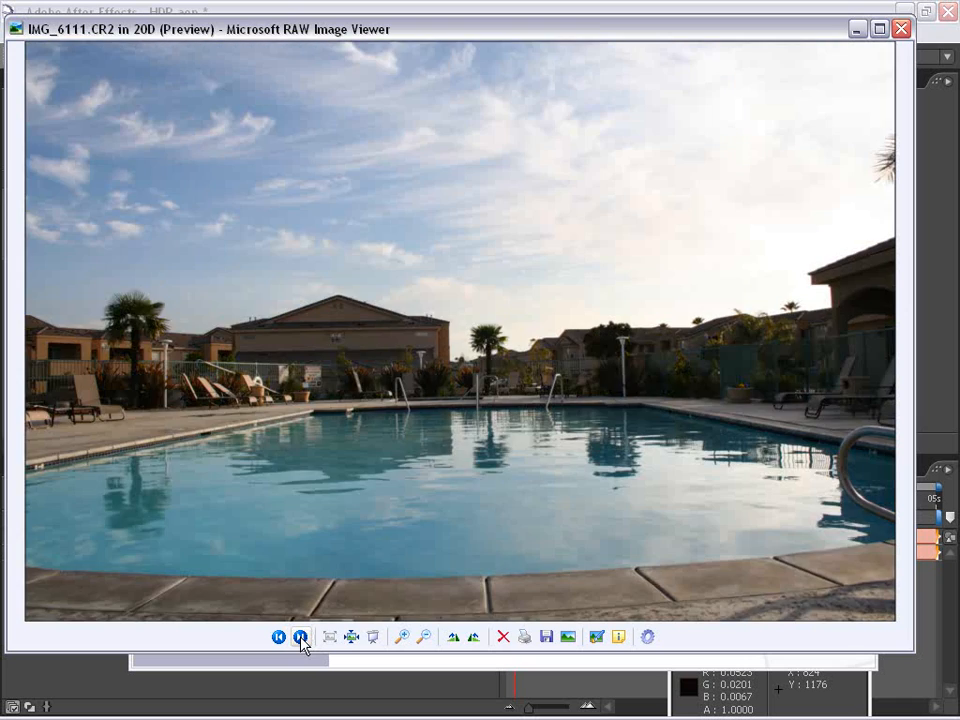
pyautogui.click(300, 637)
pyautogui.click(300, 637)
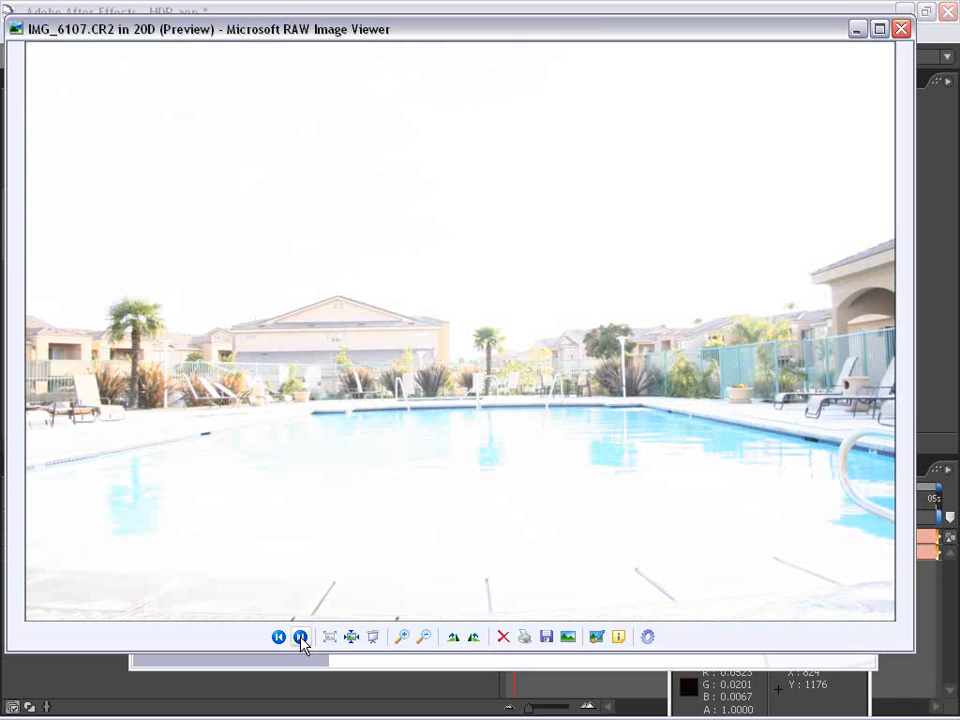
pyautogui.click(279, 637)
pyautogui.click(900, 27)
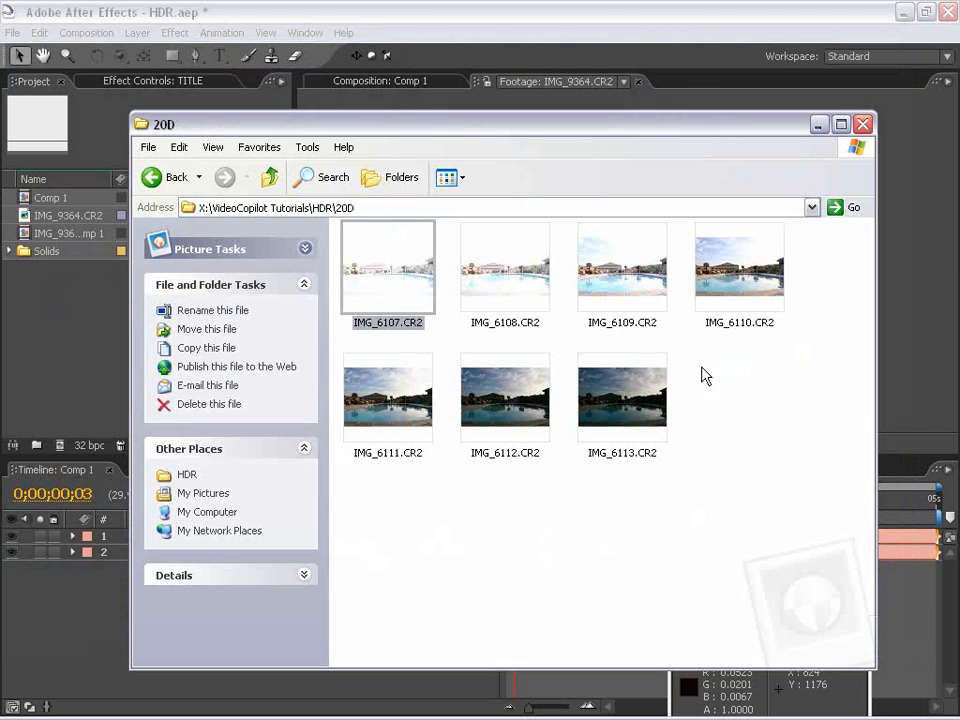
# - Compare the thumbnails of the bracketed pool exposures from IMG_6107.CR2 to IMG_6113.CR2 in the 20D folder
pyautogui.click(680, 395)
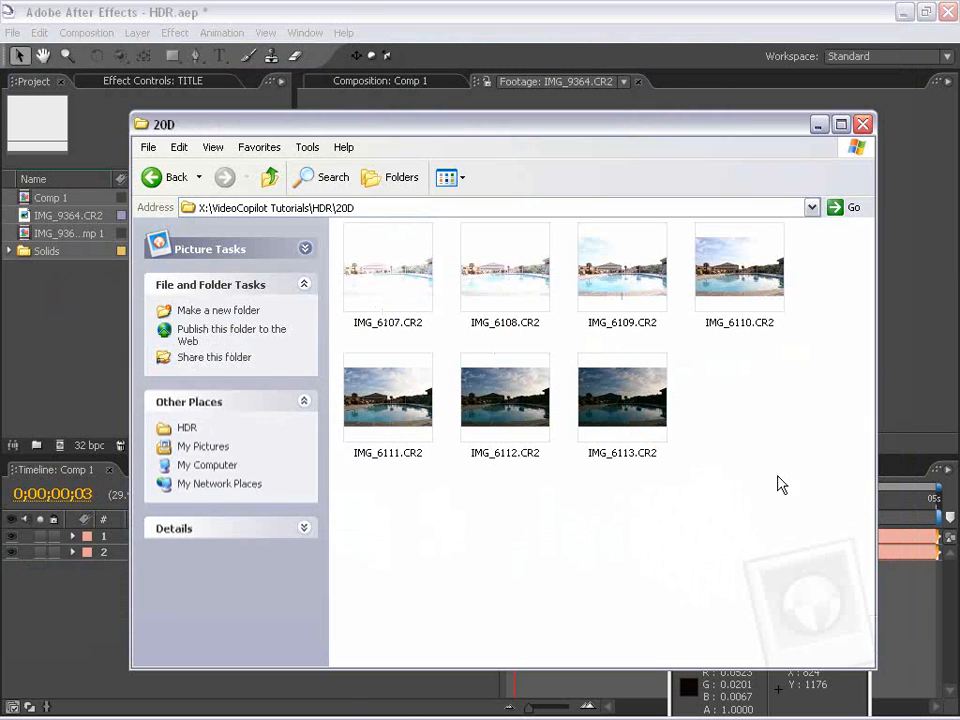
pyautogui.moveTo(781, 484); pyautogui.dragTo(420, 220)
pyautogui.click(598, 516)
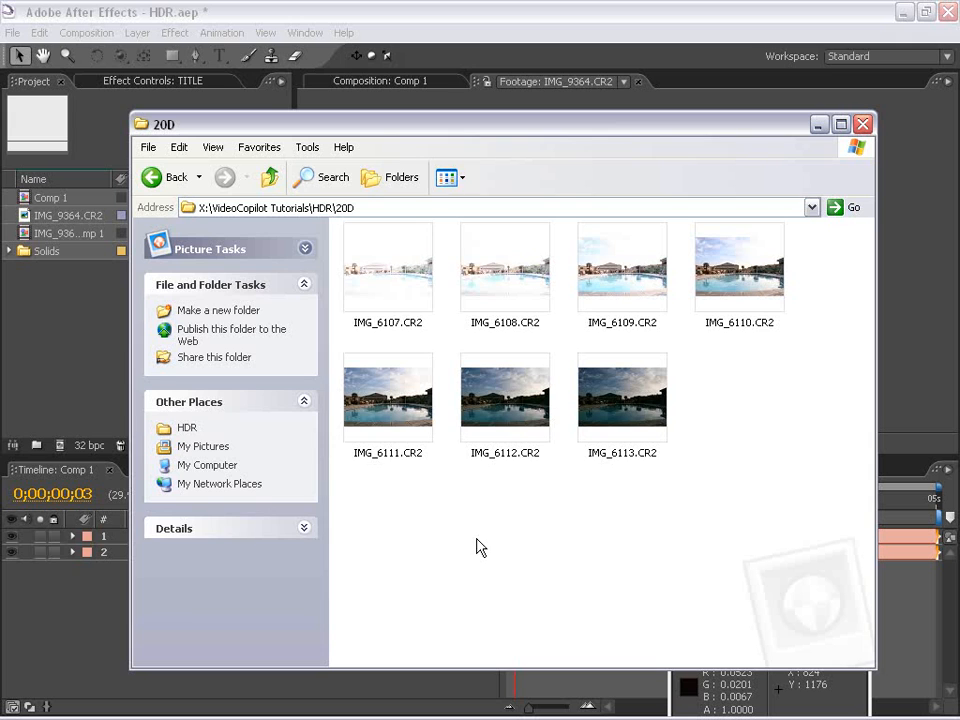
pyautogui.click(585, 405)
pyautogui.click(505, 400)
pyautogui.click(390, 400)
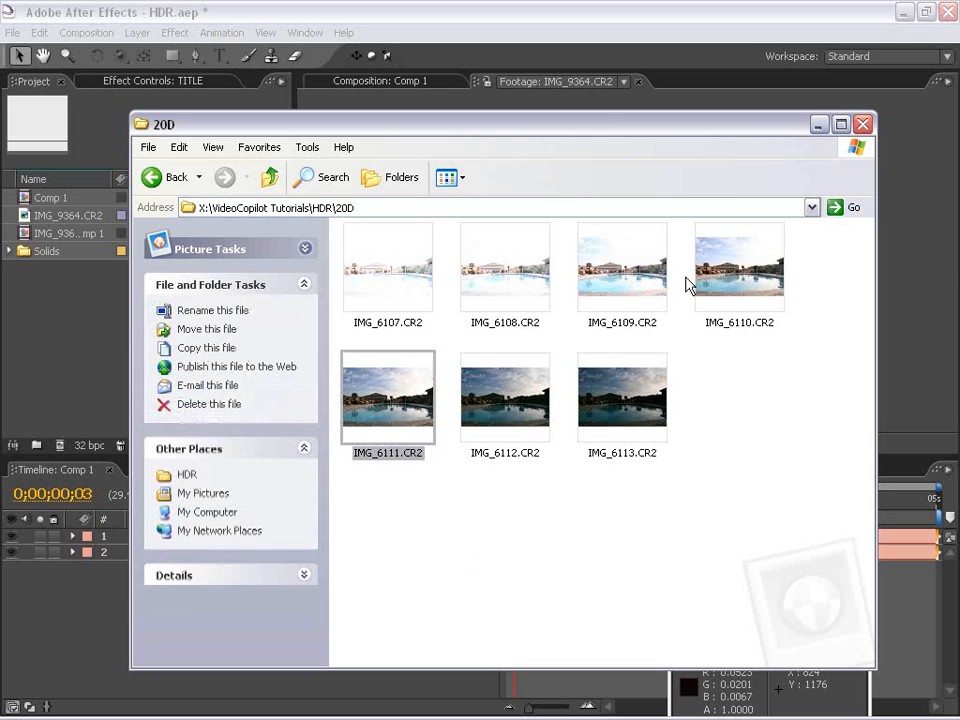
pyautogui.click(642, 262)
pyautogui.click(456, 250)
pyautogui.click(384, 430)
pyautogui.click(497, 399)
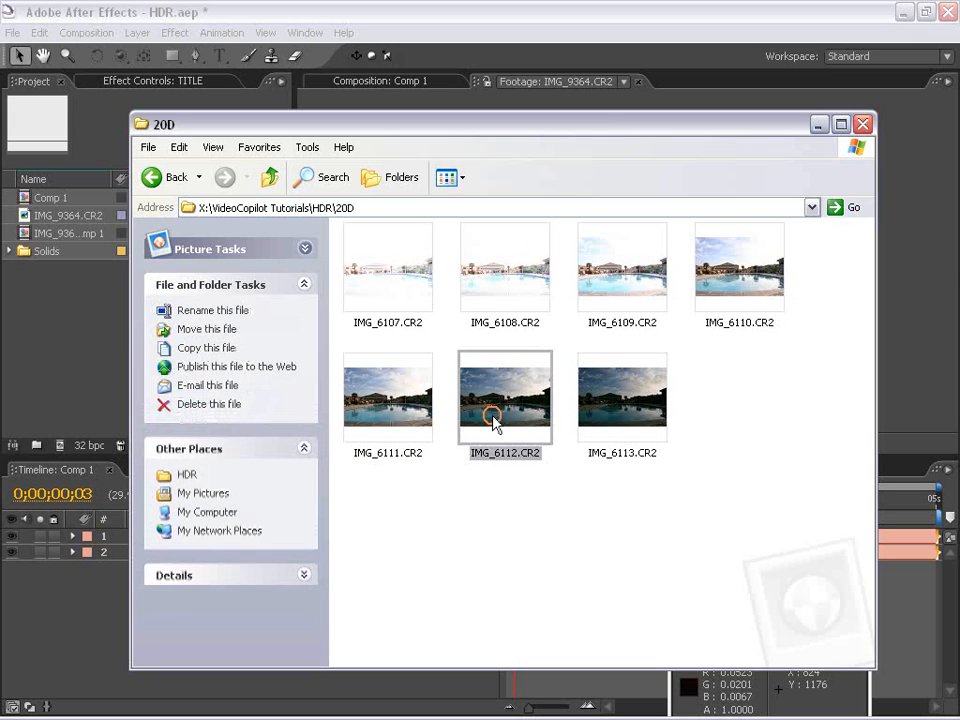
pyautogui.click(620, 400)
pyautogui.moveTo(723, 520); pyautogui.dragTo(343, 237)
pyautogui.click(528, 531)
# - Switch to Photoshop and load IMG_6107.CR2 to IMG_6113.CR2 from the 20D folder as source files for Merge to HDR
pyautogui.hotkey('alt', 'Tab')
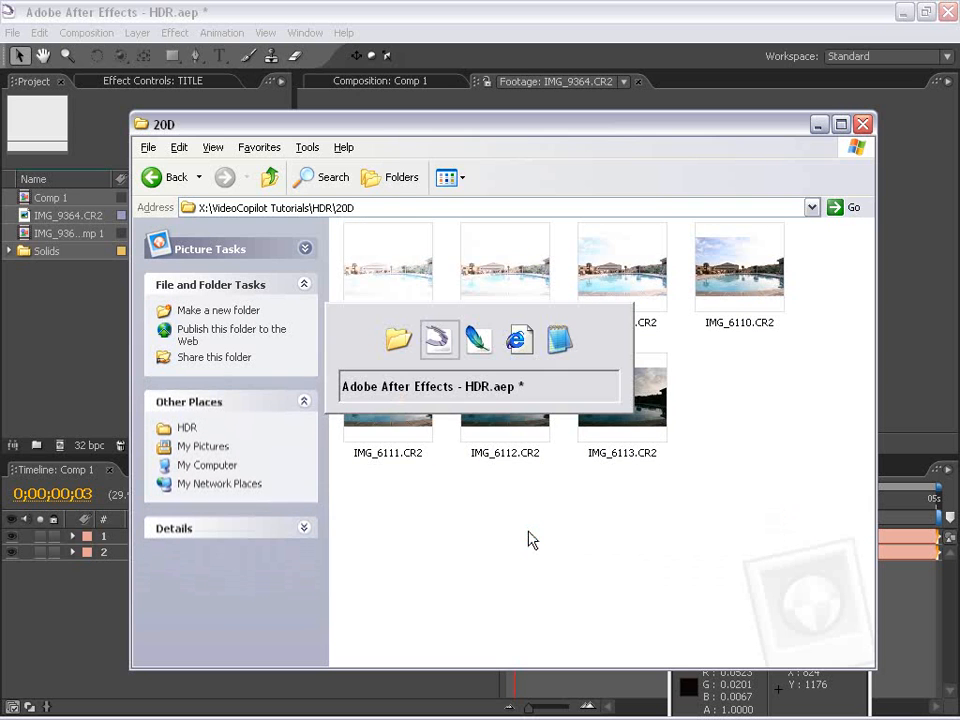
pyautogui.hotkey('alt', 'Tab')
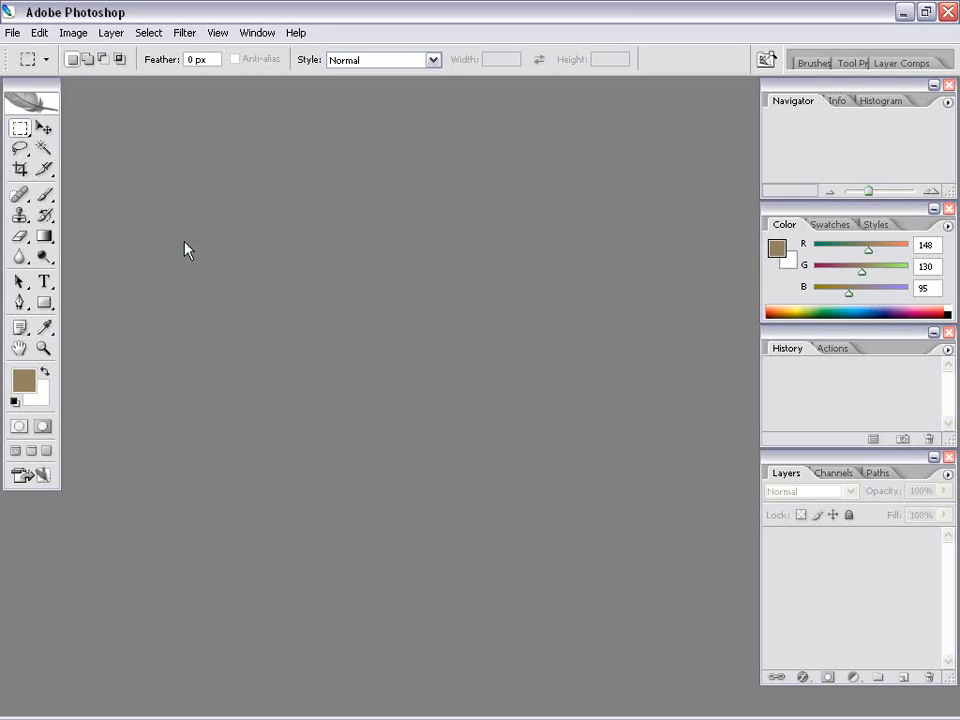
pyautogui.click(12, 32)
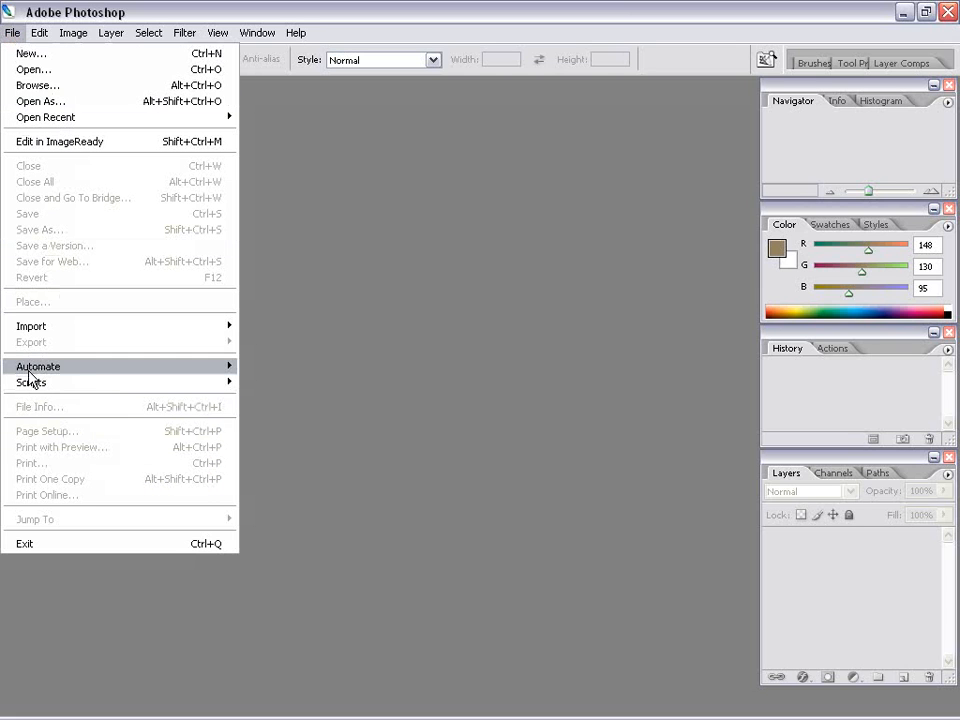
pyautogui.moveTo(31, 372)
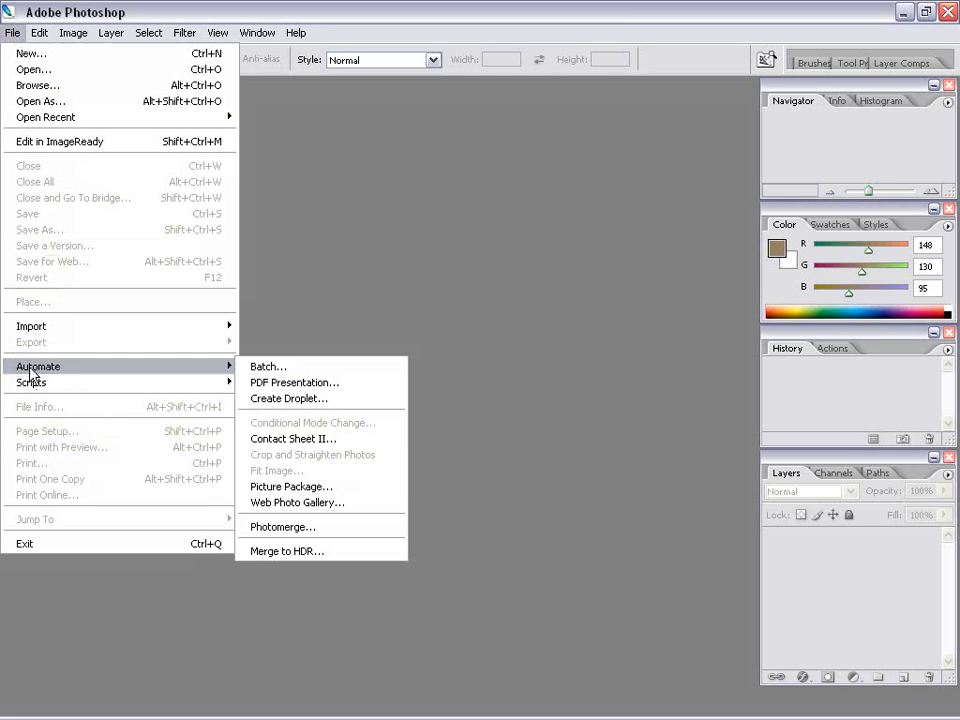
pyautogui.click(310, 559)
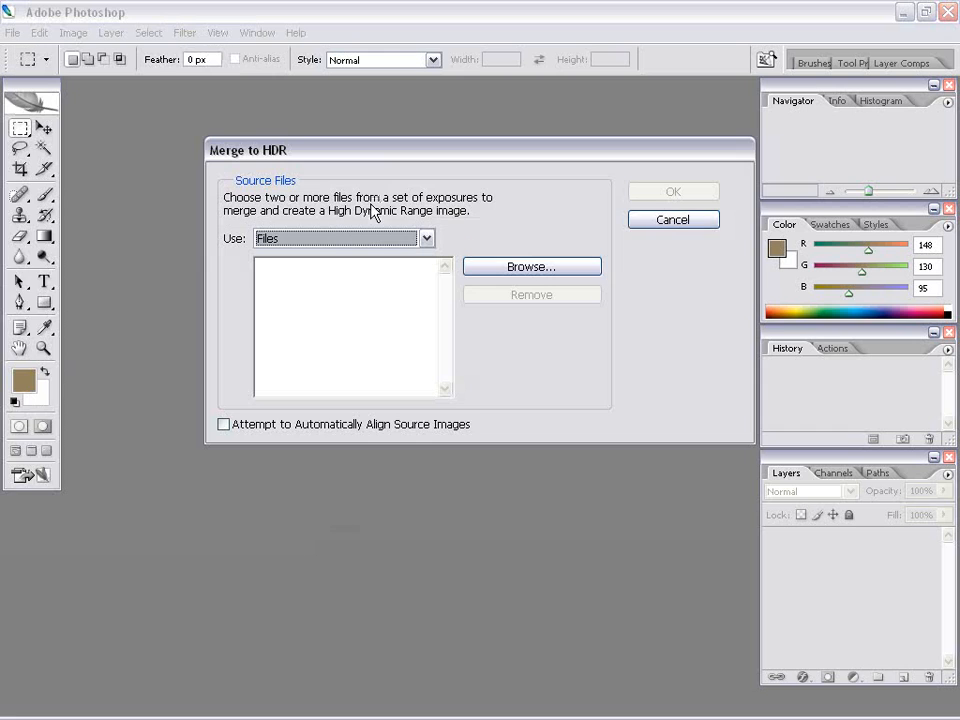
pyautogui.click(525, 268)
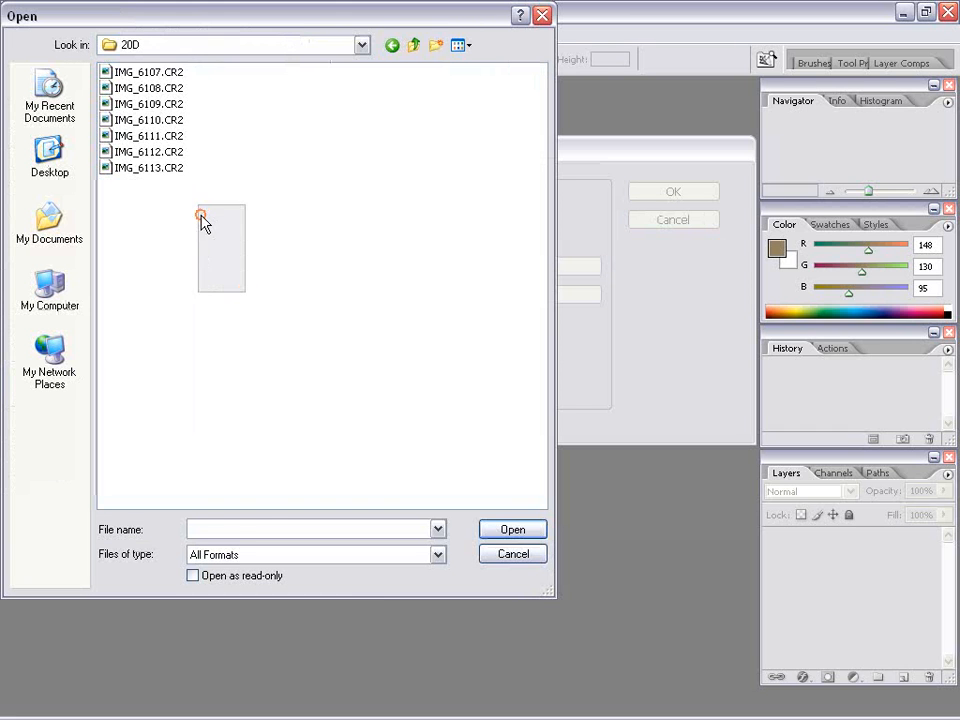
pyautogui.moveTo(201, 217); pyautogui.dragTo(130, 70)
pyautogui.click(524, 532)
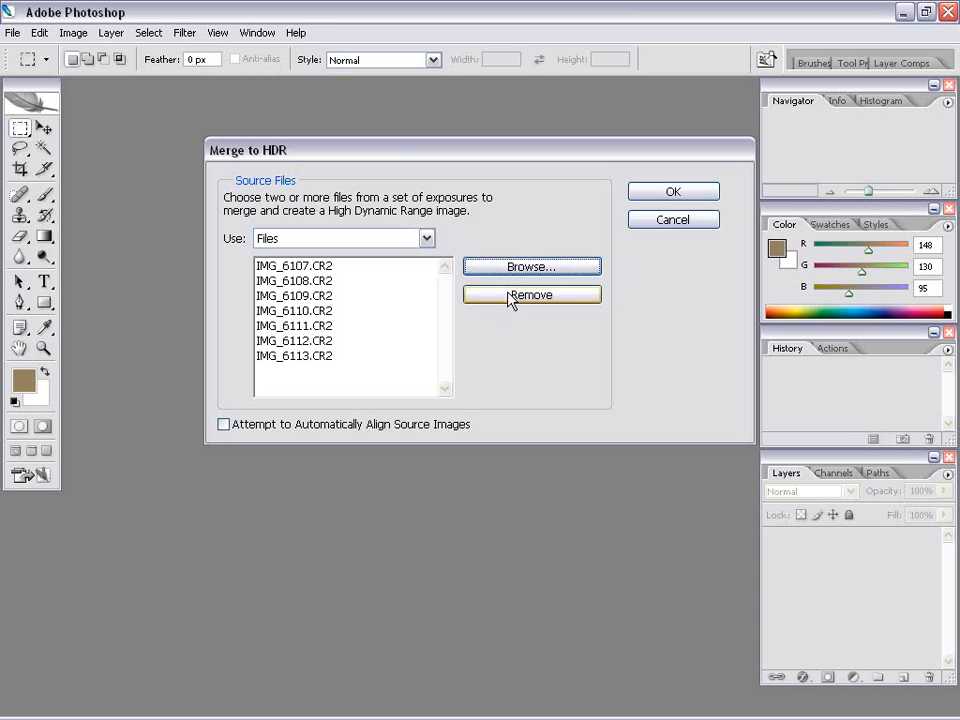
# - Merge the seven exposures into a 32 Bit/Channel image with a slightly lower white point for a brighter preview
pyautogui.click(674, 193)
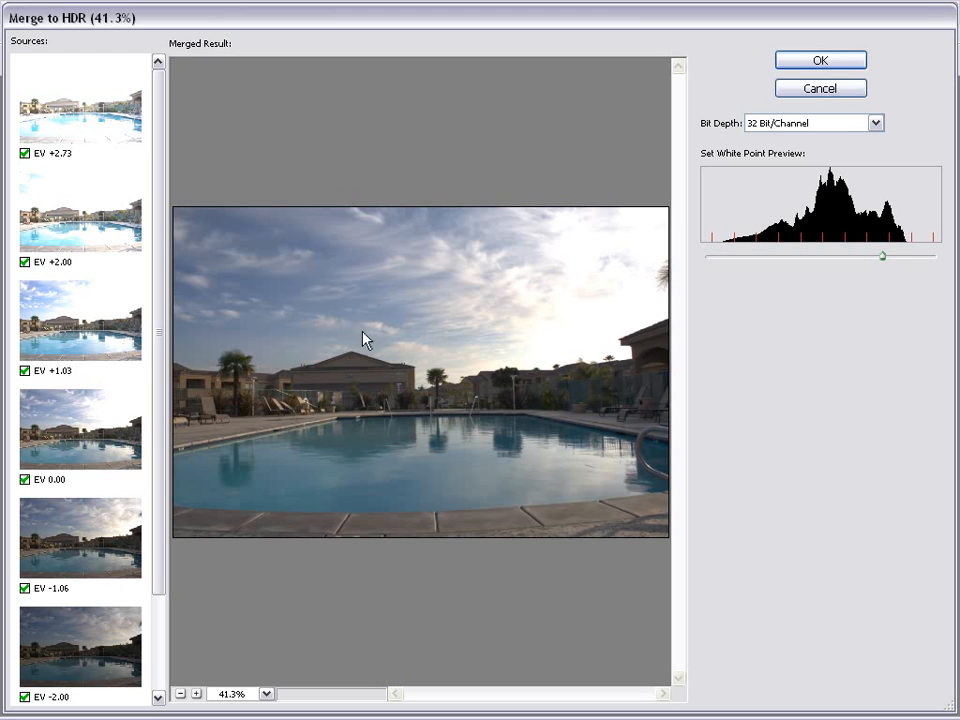
pyautogui.moveTo(882, 256)
pyautogui.mouseDown()
pyautogui.moveTo(840, 257)
pyautogui.moveTo(866, 266)
pyautogui.mouseUp()
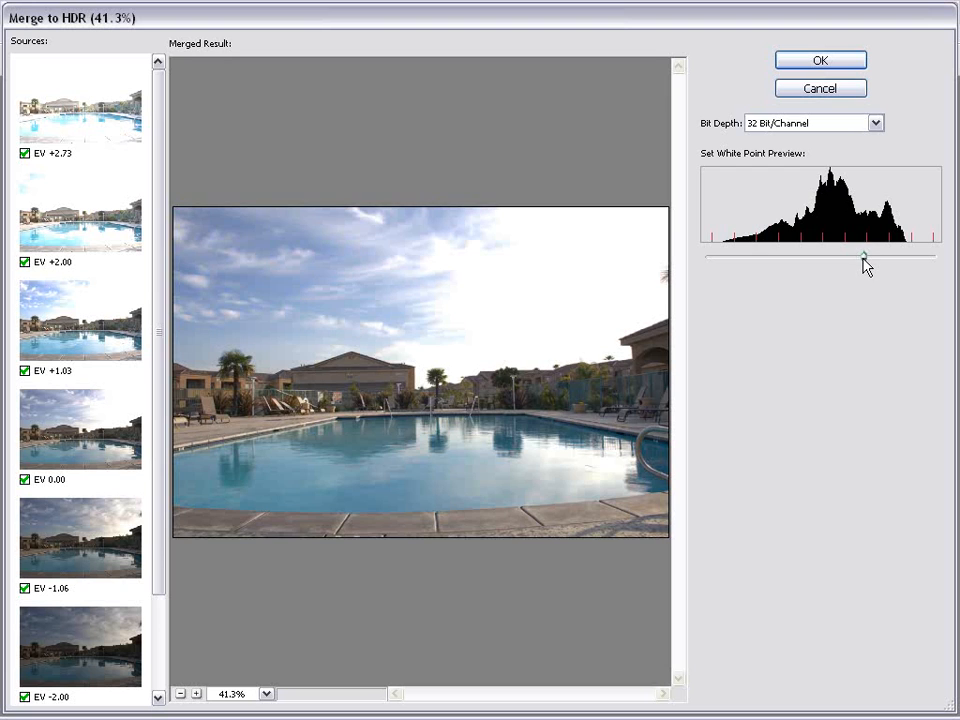
pyautogui.click(820, 62)
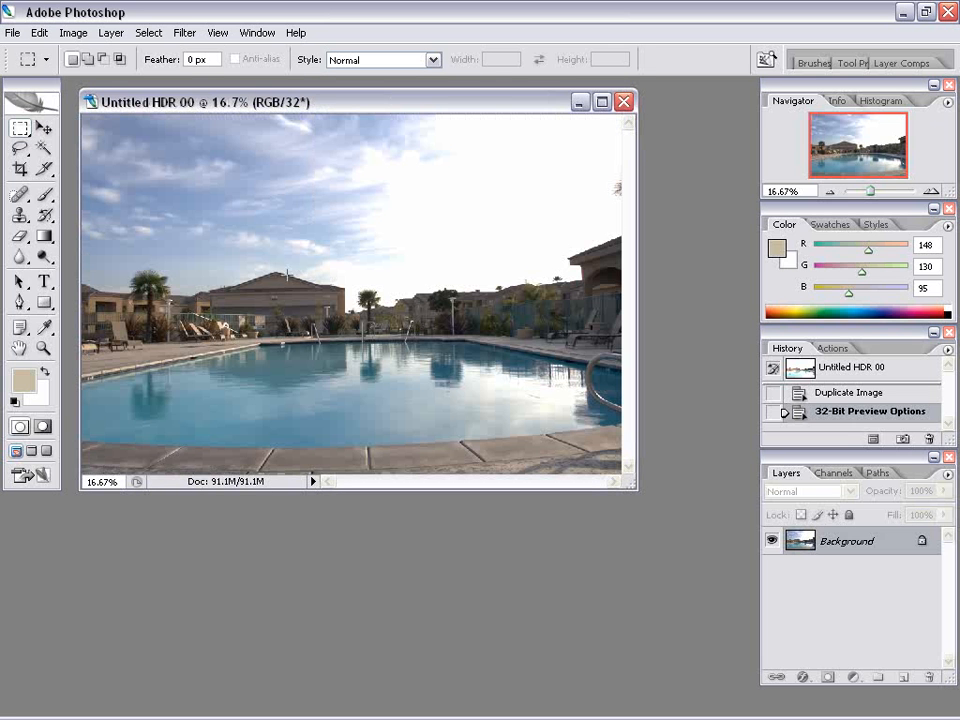
# - Save the merged HDR image in the Footage folder as pool_01.exr in OpenEXR format
pyautogui.click(12, 33)
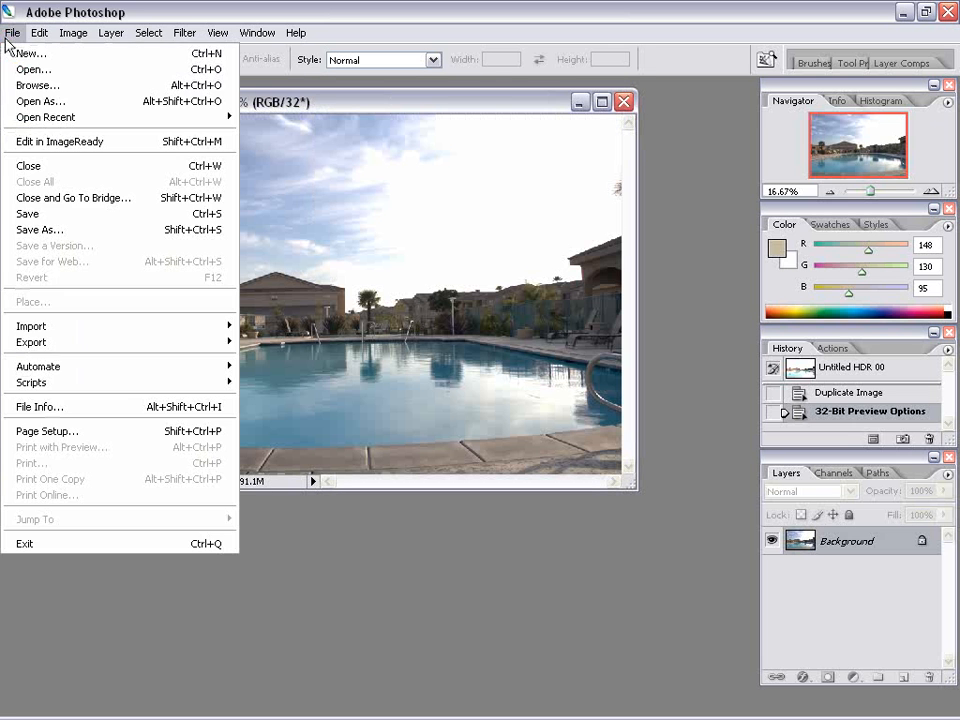
pyautogui.click(47, 230)
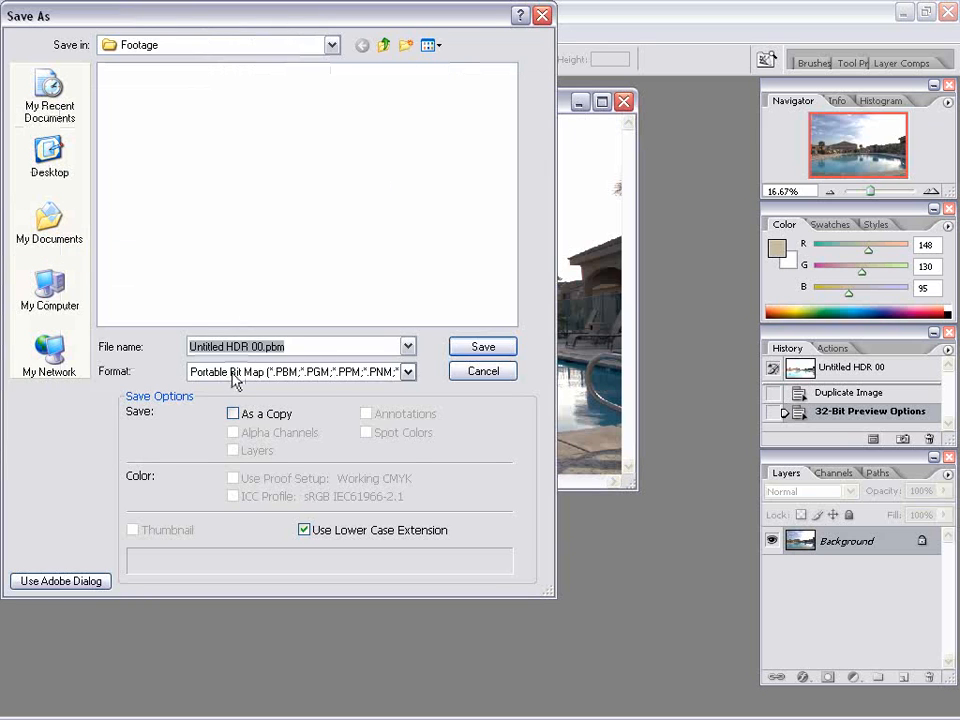
pyautogui.click(236, 371)
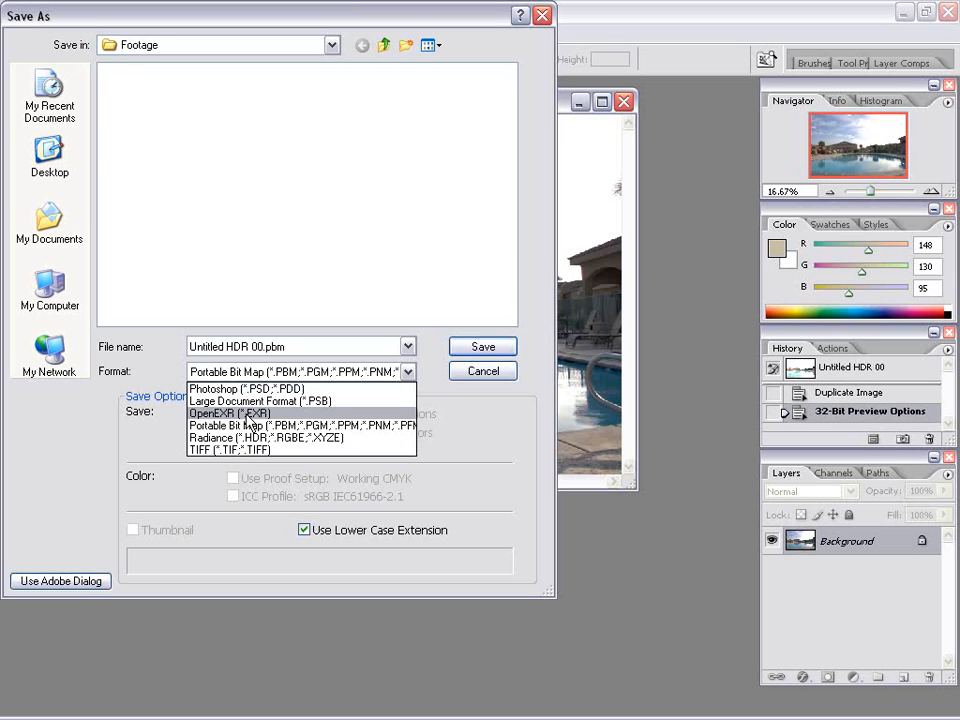
pyautogui.click(249, 419)
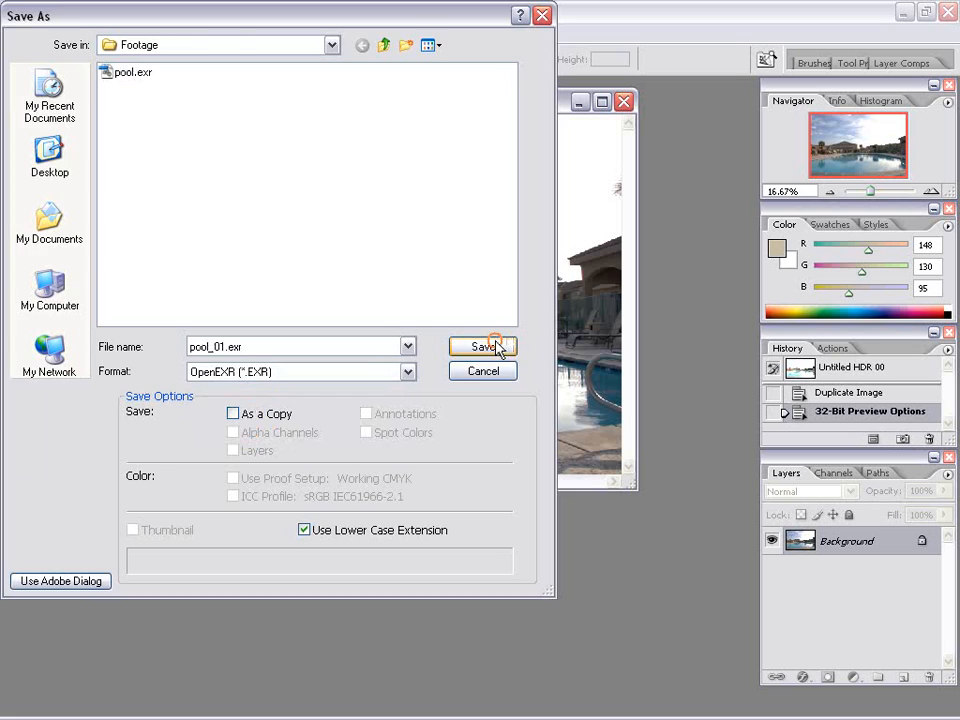
pyautogui.click(495, 345)
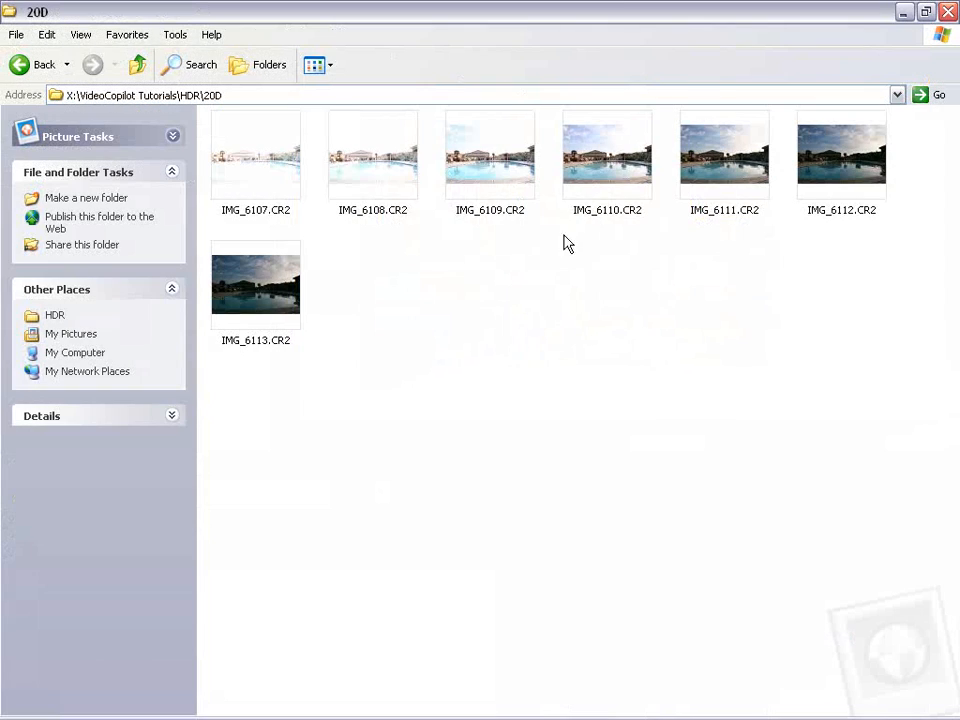
# - Preview IMG_6110.CR2 from the 20D folder in the RAW image viewer, and close the viewer
pyautogui.doubleClick(594, 178)
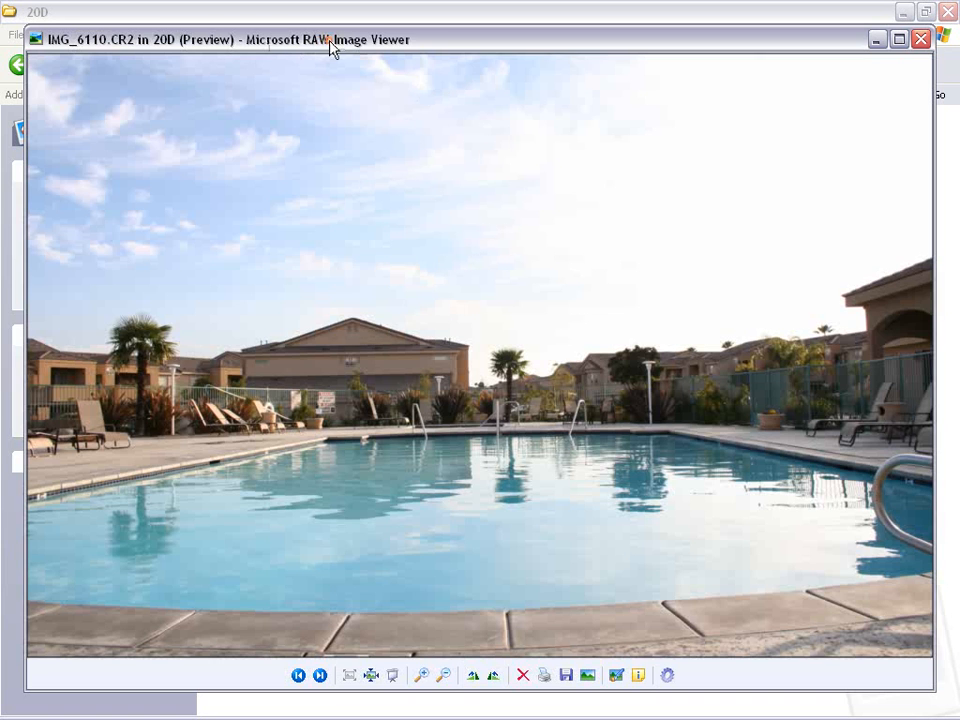
pyautogui.moveTo(184, 46); pyautogui.dragTo(170, 38)
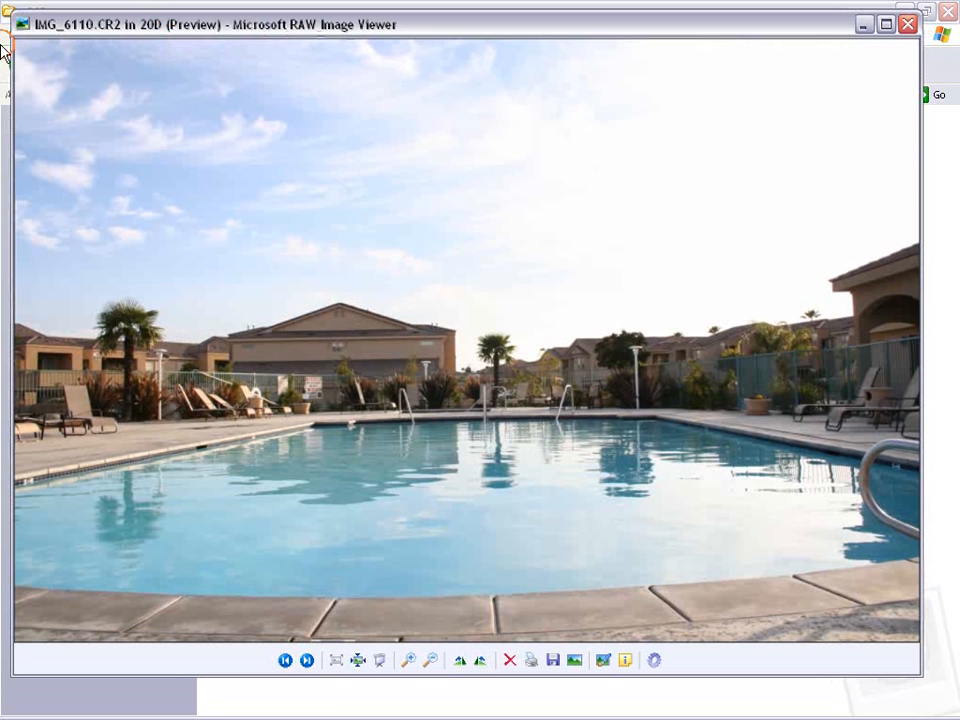
pyautogui.click(907, 24)
# - Switch to Internet Explorer and search Microsoft.com for "raw viewer"
pyautogui.hotkey('alt', 'Tab')
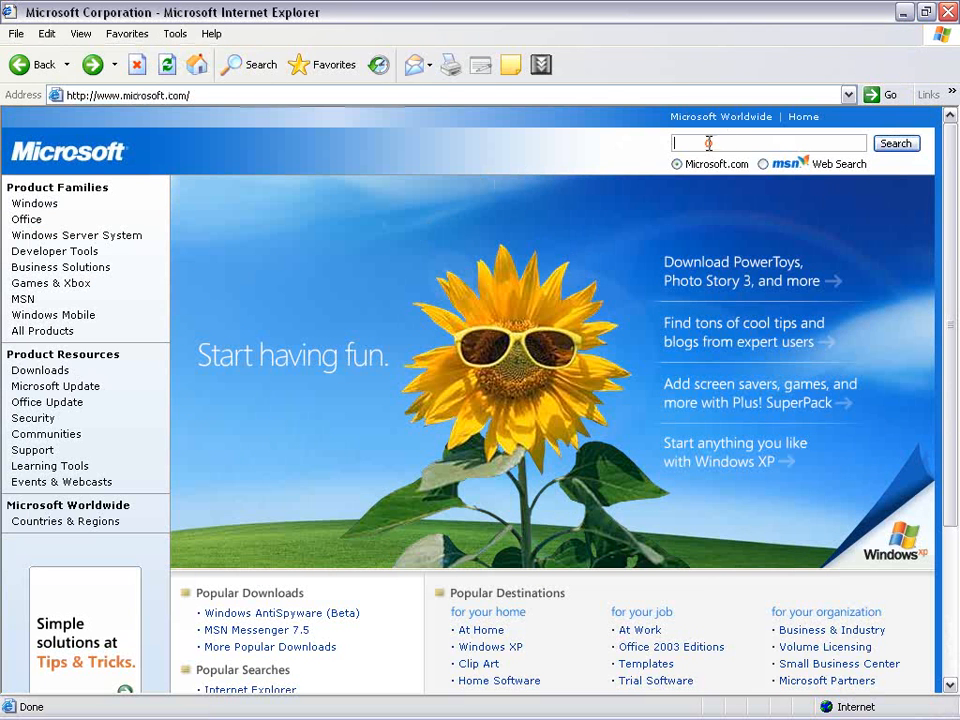
pyautogui.click(708, 143)
pyautogui.write('ra')
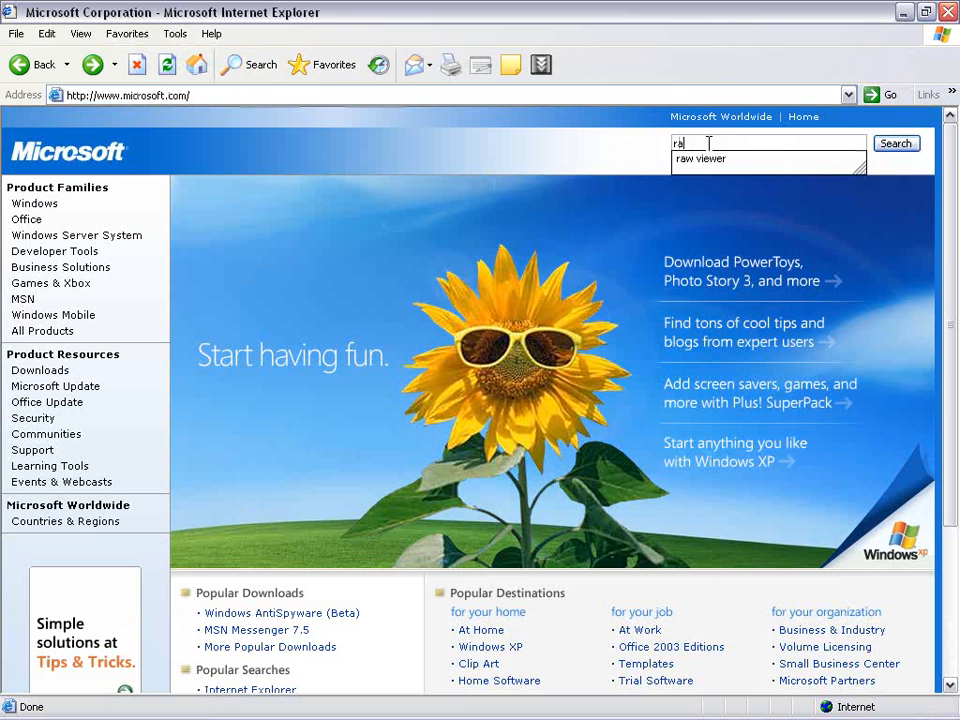
pyautogui.write('w viewer')
pyautogui.click(900, 145)
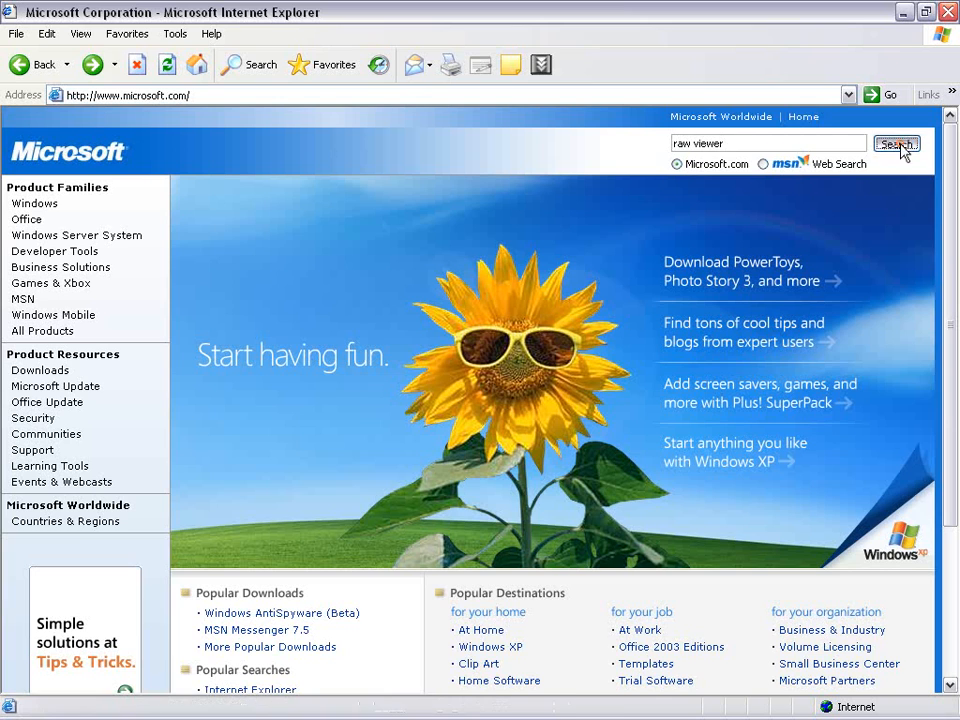